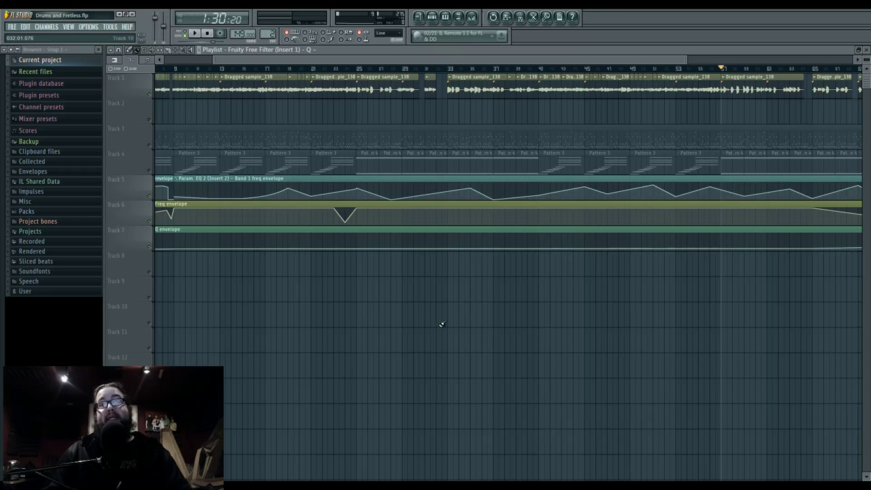
# Look over the whole arrangement in the playlist and move the playback position to bar 25.
pyautogui.scroll(-3, 415, 310)
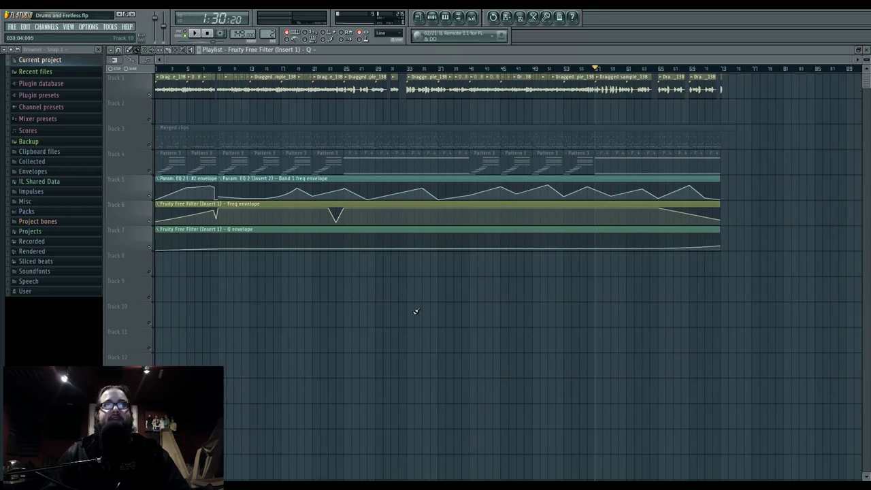
pyautogui.scroll(3, 329, 295)
pyautogui.scroll(1, 476, 307)
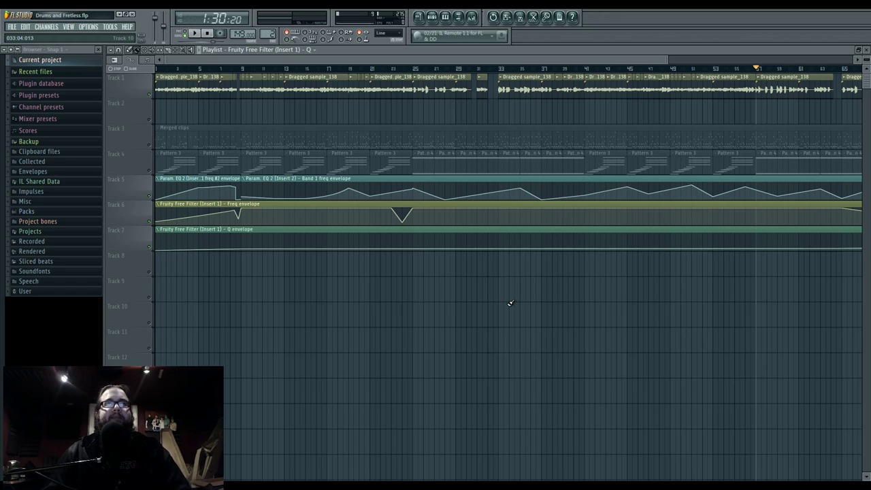
pyautogui.moveTo(263, 70); pyautogui.dragTo(415, 72)
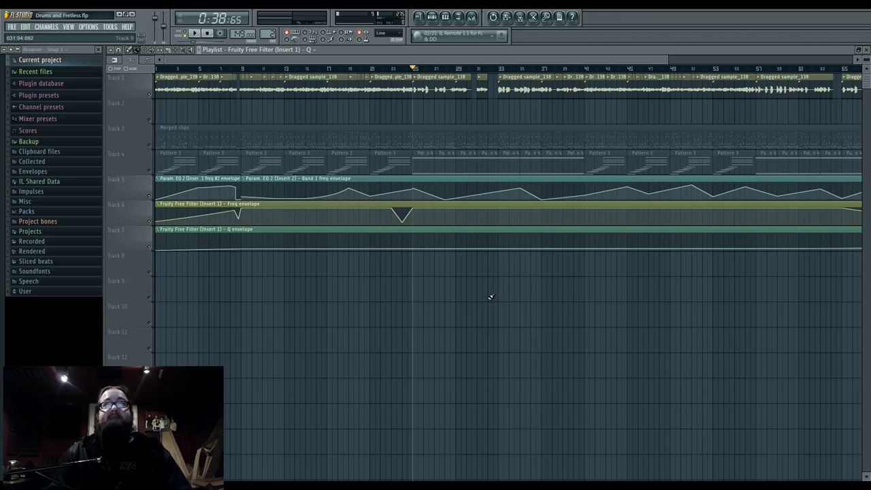
pyautogui.moveTo(491, 297); pyautogui.dragTo(437, 266)
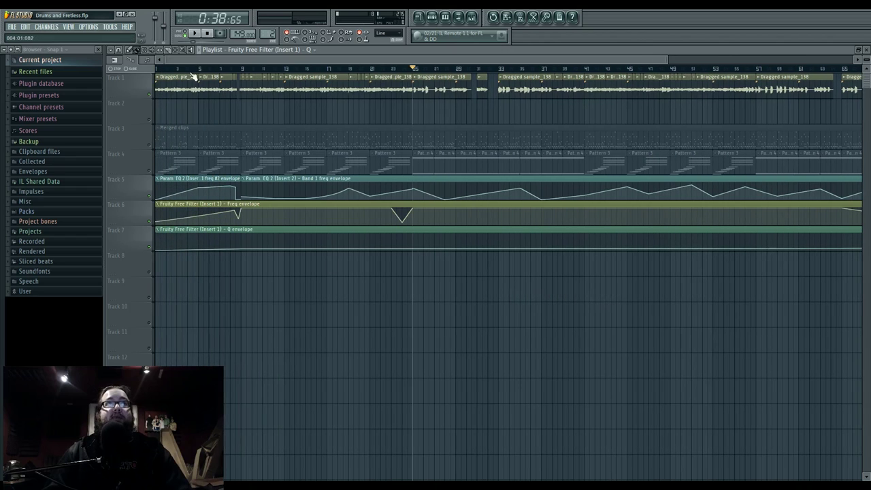
# Play the arrangement from the beginning, jump ahead to bar 17, and stop playback.
pyautogui.moveTo(163, 70); pyautogui.dragTo(156, 71)
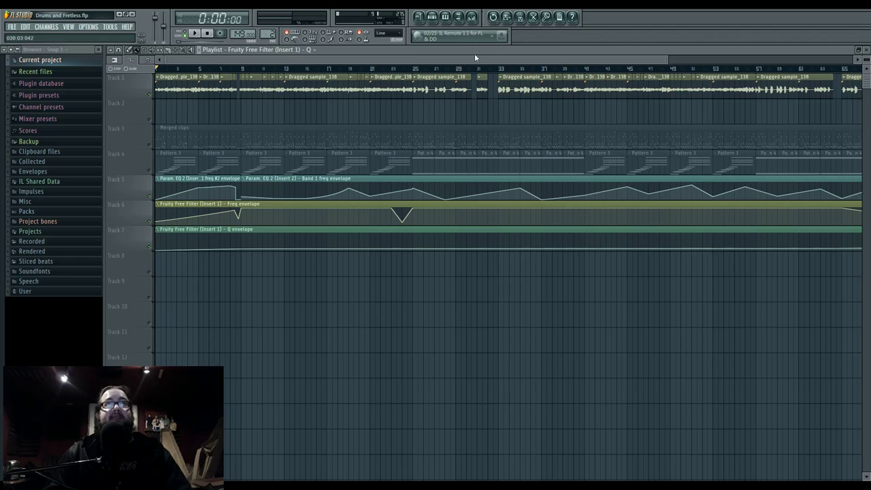
pyautogui.press('space')
pyautogui.click(327, 69)
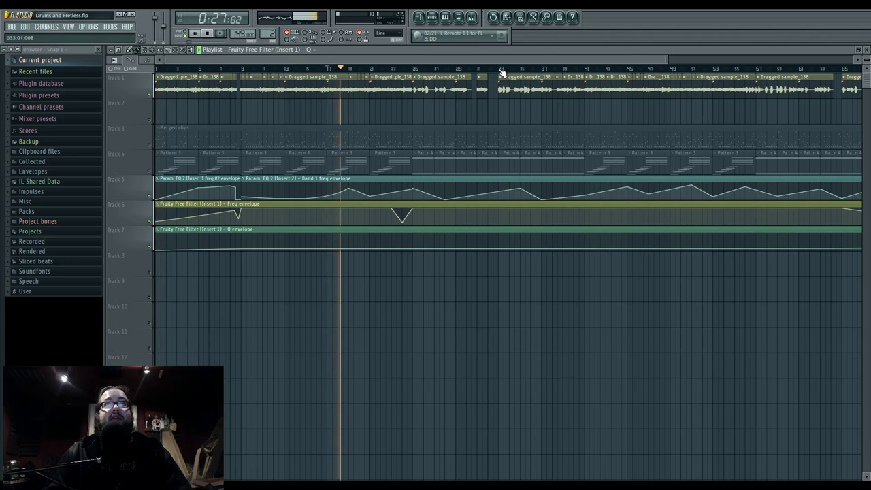
pyautogui.click(471, 19)
pyautogui.press('space')
pyautogui.press('F9')
# Look along the arrangement's later bars and audition Track 1 briefly from bar 13.
pyautogui.hscroll(5, 441, 102)
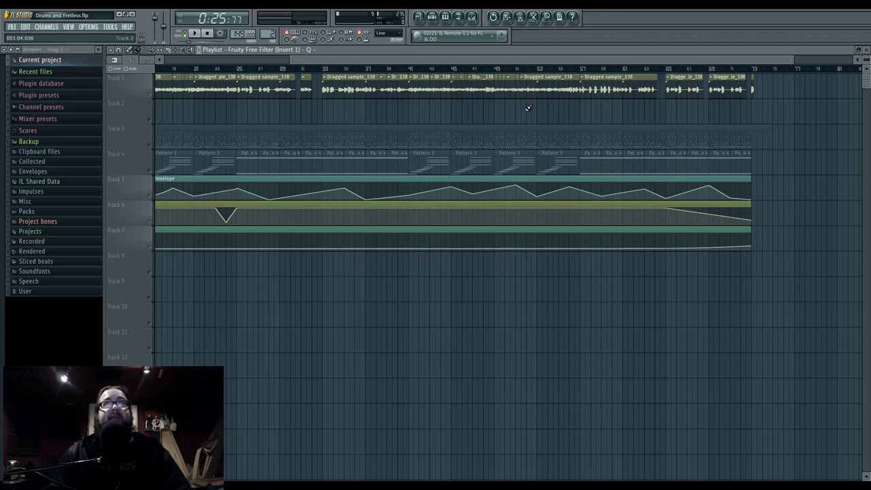
pyautogui.scroll(6, 485, 97)
pyautogui.scroll(-5, 467, 98)
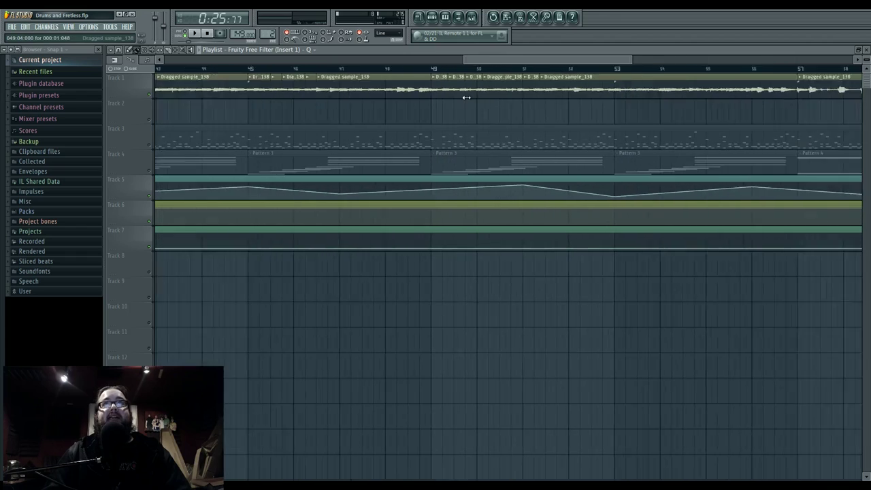
pyautogui.hscroll(-10, 422, 102)
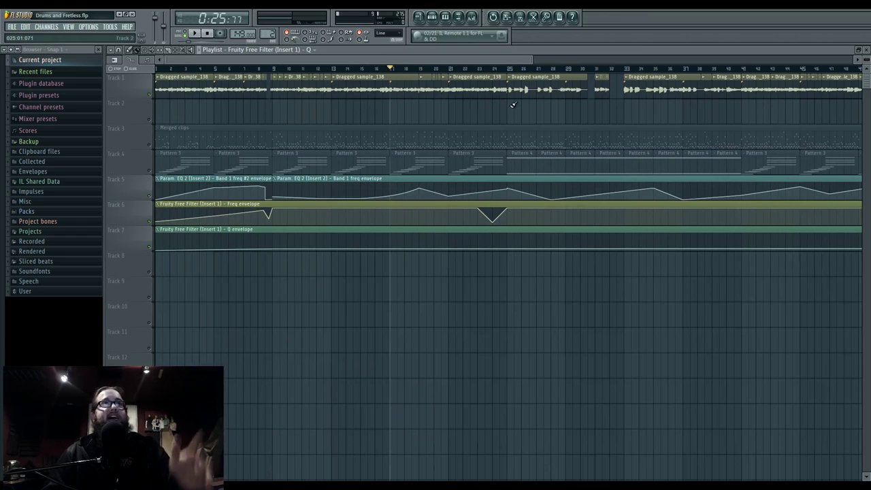
pyautogui.click(475, 16)
pyautogui.click(476, 16)
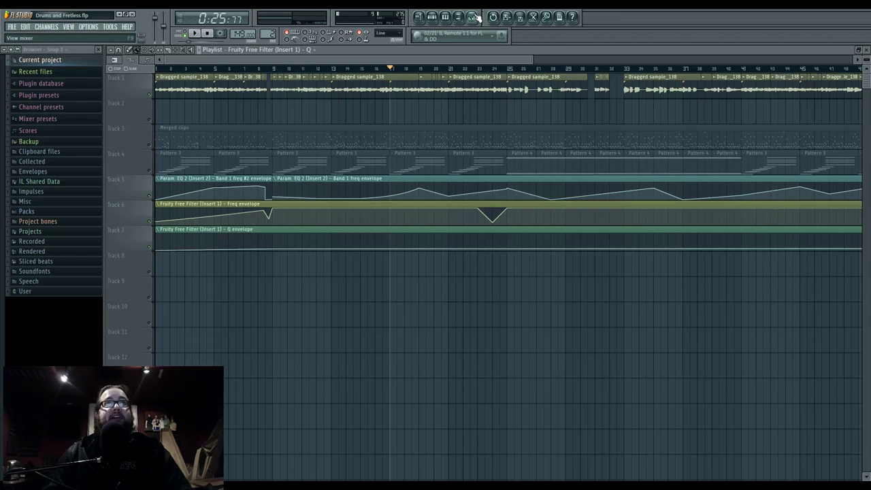
pyautogui.click(333, 69)
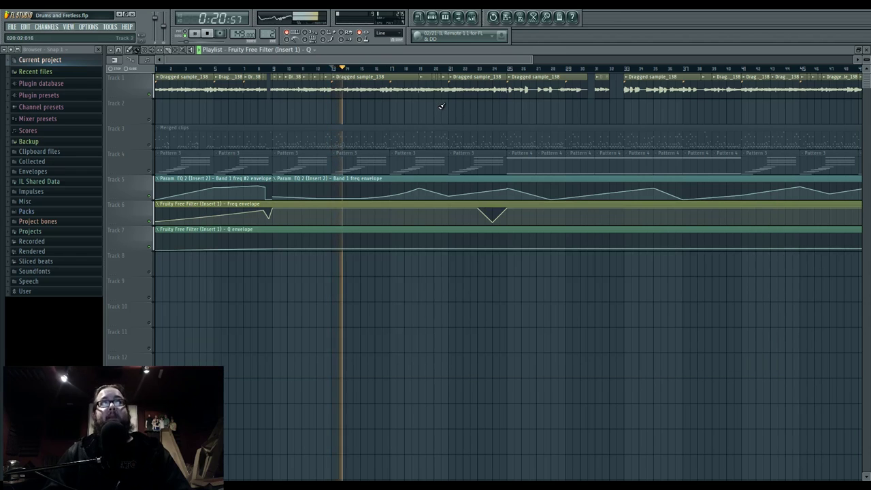
pyautogui.press('space')
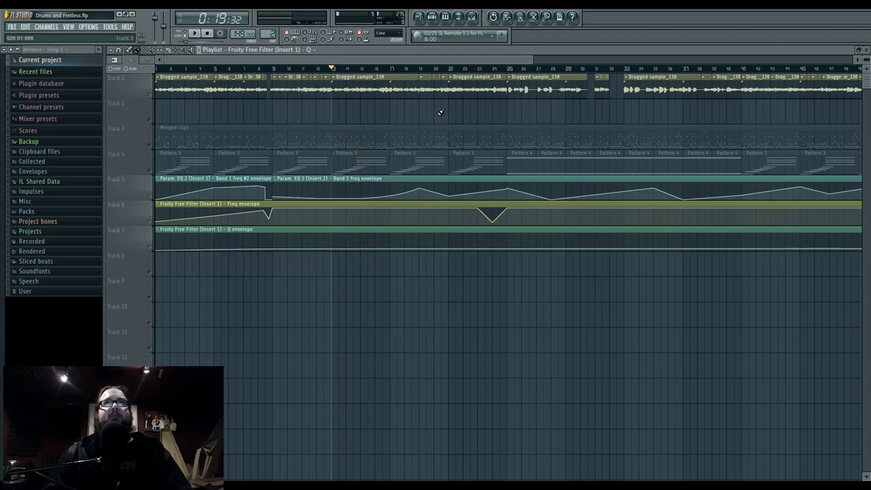
# Play Track 1 from bar 57 through its closing section, and stop playback.
pyautogui.hscroll(6, 517, 112)
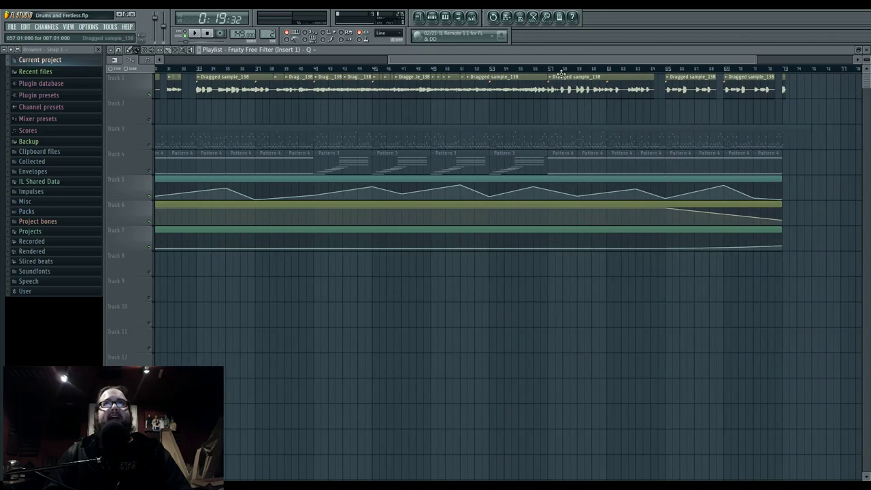
pyautogui.click(550, 70)
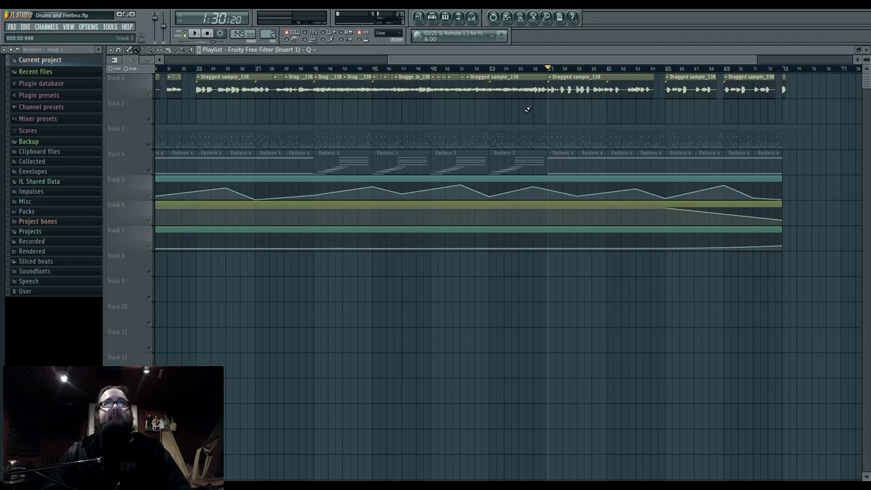
pyautogui.press('space')
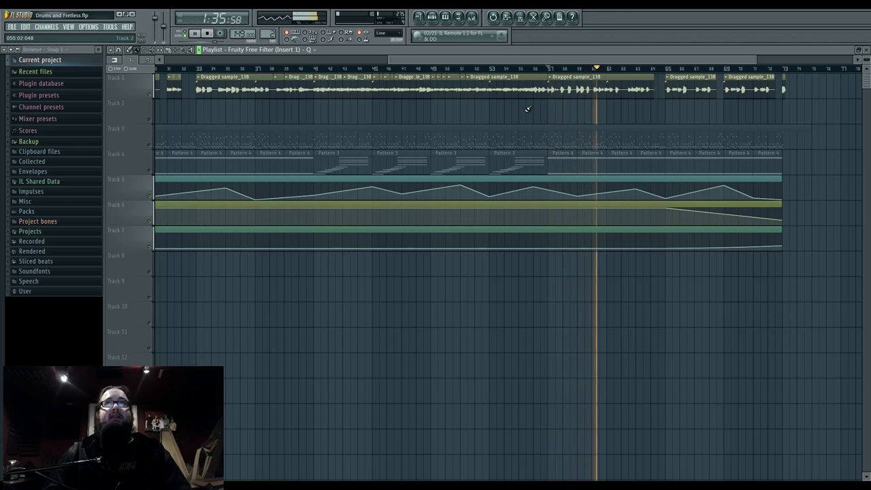
pyautogui.press('space')
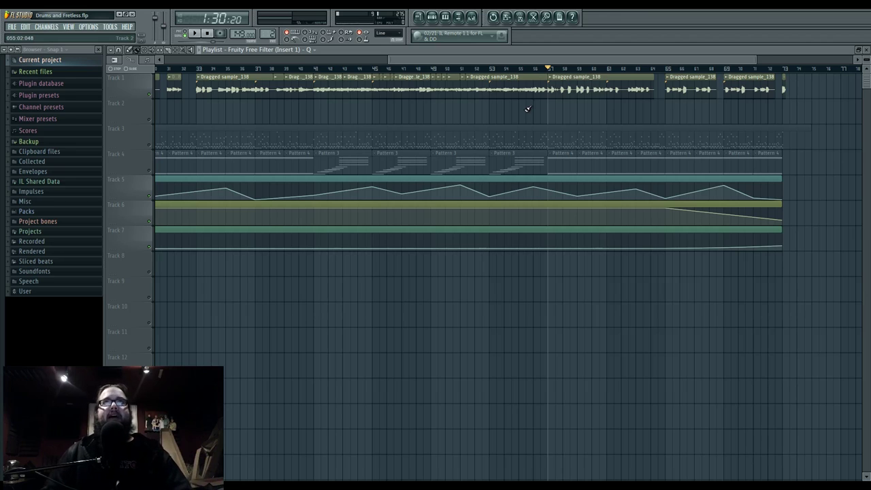
# Compare Insert 1 in the mixer with its effects bypassed and re-enabled during playback from bar 57.
pyautogui.hscroll(-5, 515, 115)
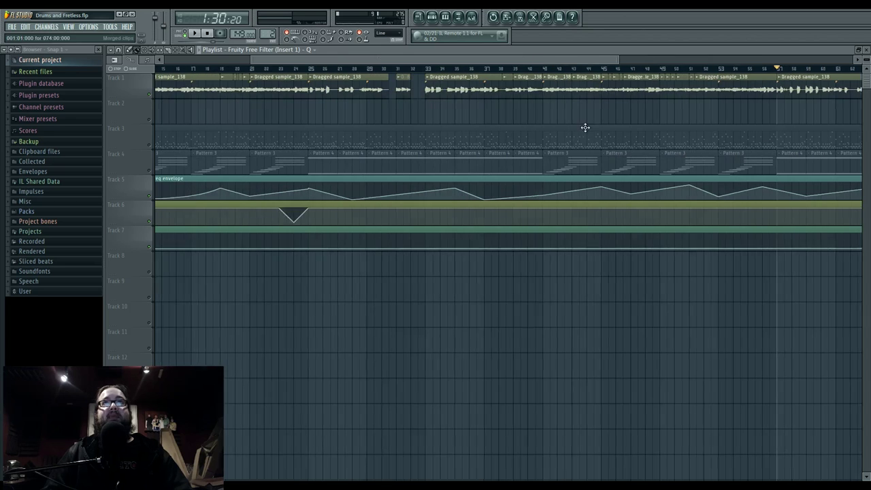
pyautogui.click(471, 17)
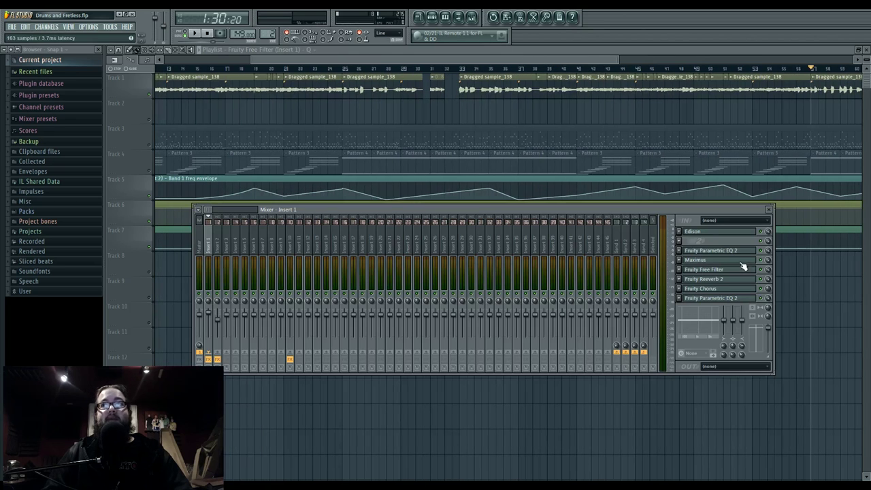
pyautogui.press('space')
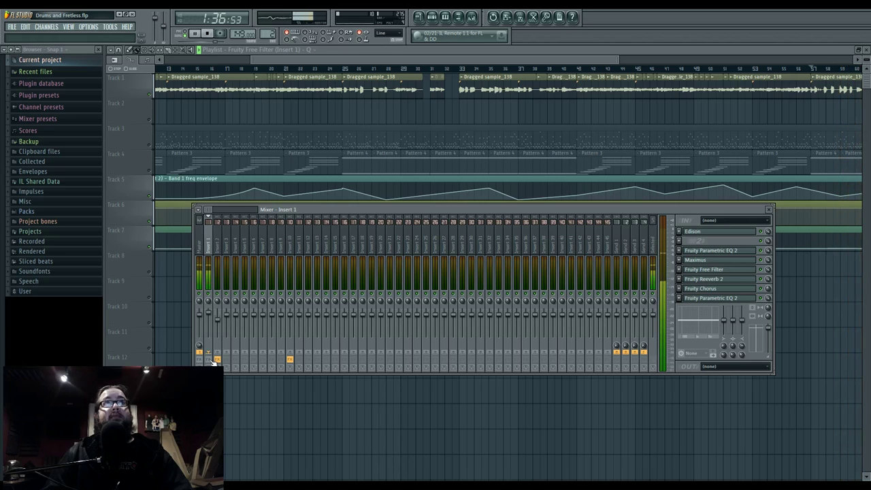
pyautogui.click(208, 359)
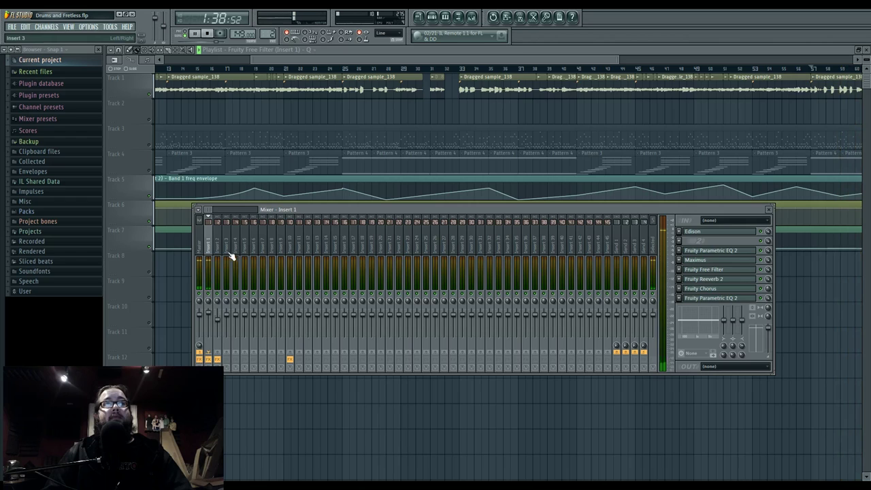
pyautogui.press('space')
# Inspect Insert 1's first Parametric EQ 2, Edison and Maximus master band during playback, and close the plugin and mixer windows.
pyautogui.click(734, 251)
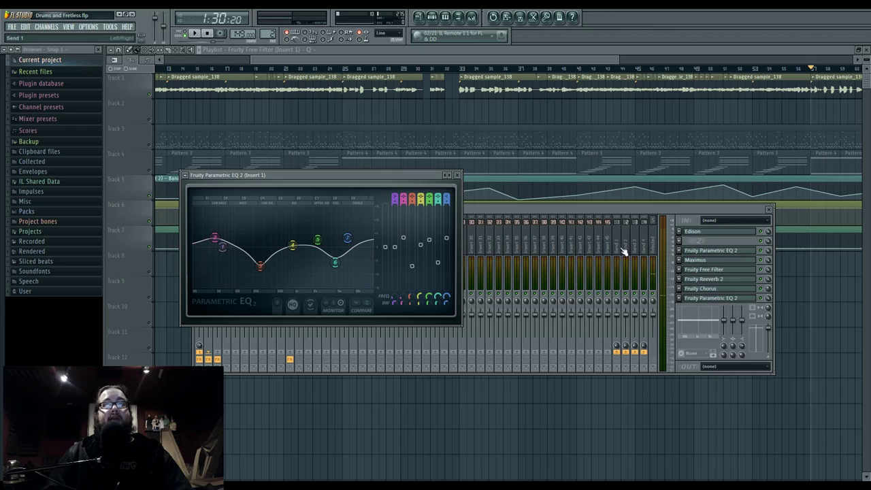
pyautogui.click(729, 235)
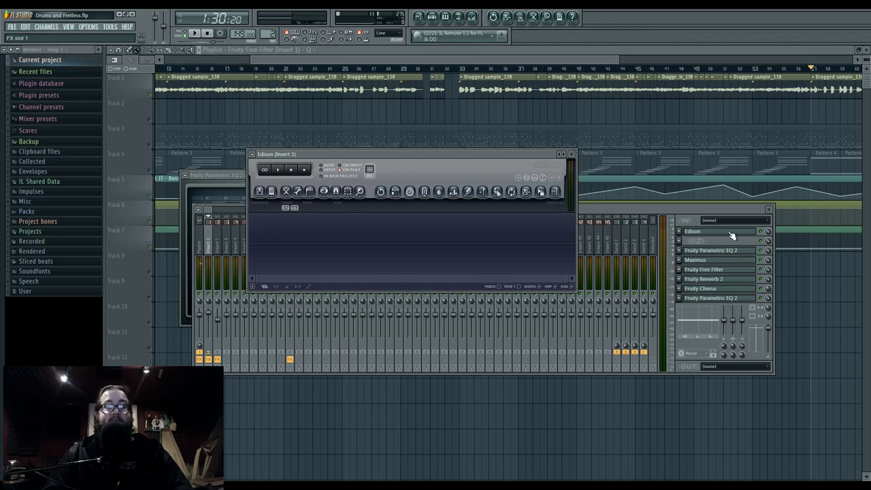
pyautogui.click(731, 236)
pyautogui.click(721, 259)
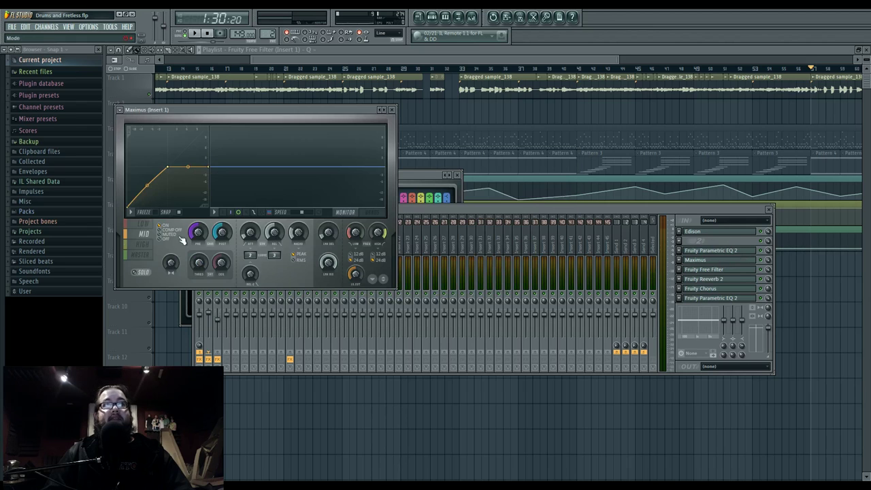
pyautogui.click(141, 254)
pyautogui.press('space')
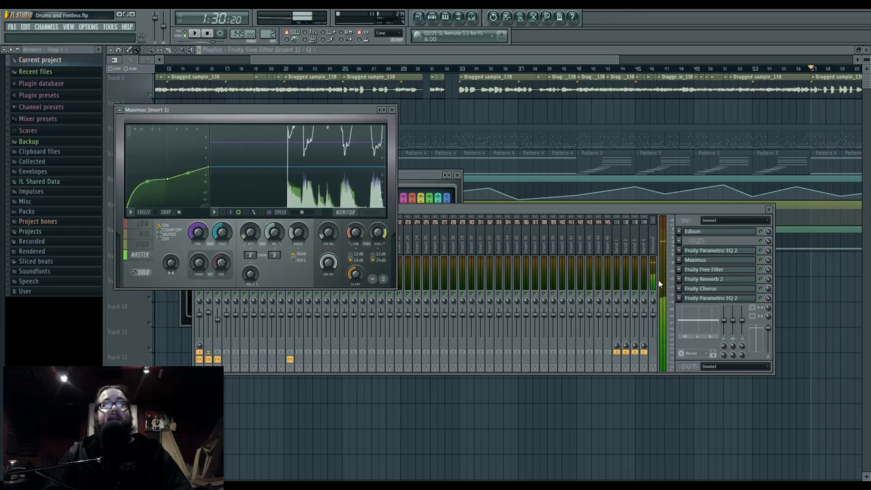
pyautogui.click(740, 270)
pyautogui.press('F12')
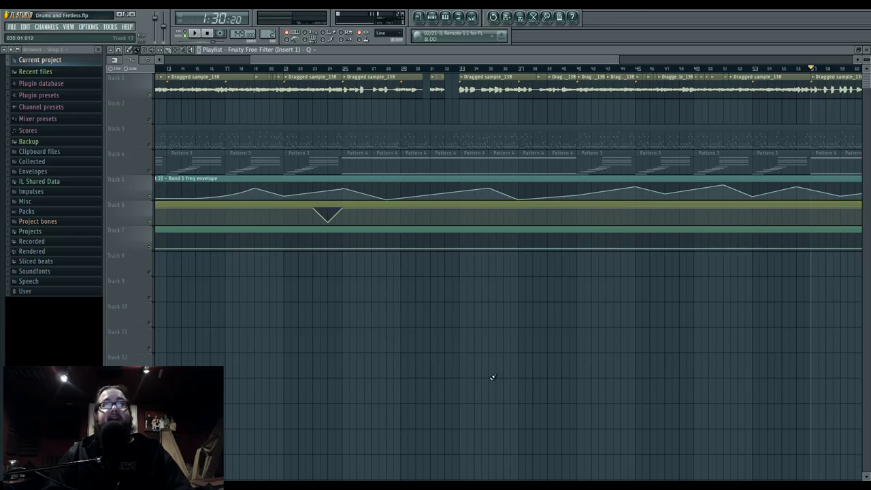
# Audition the Free Filter frequency automation from bar 23, near bar 8, and from bar 5.
pyautogui.click(315, 71)
pyautogui.press('space')
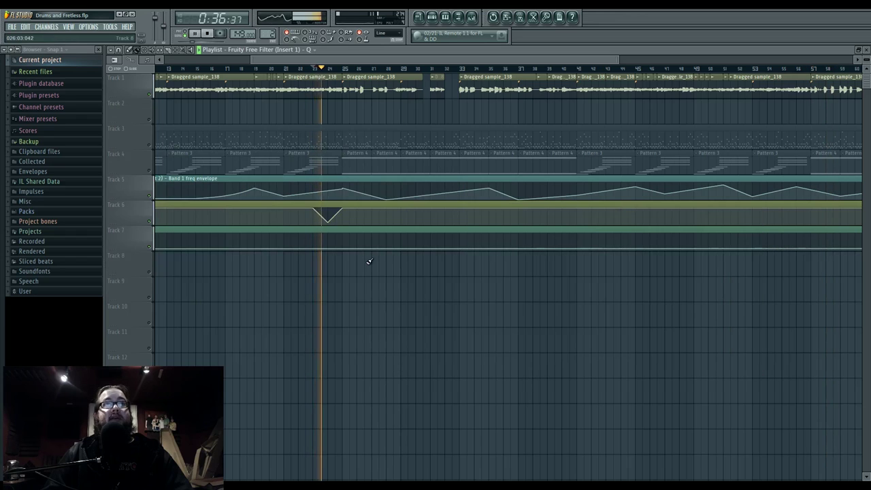
pyautogui.hscroll(-5, 467, 282)
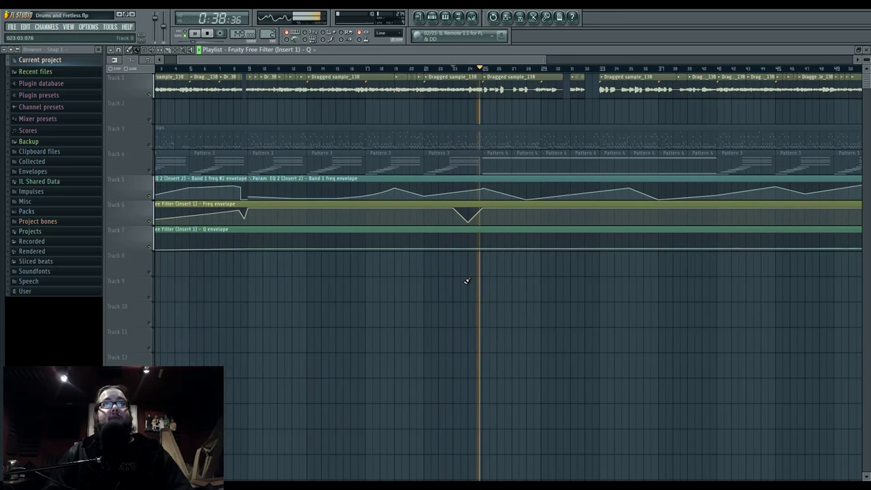
pyautogui.click(238, 69)
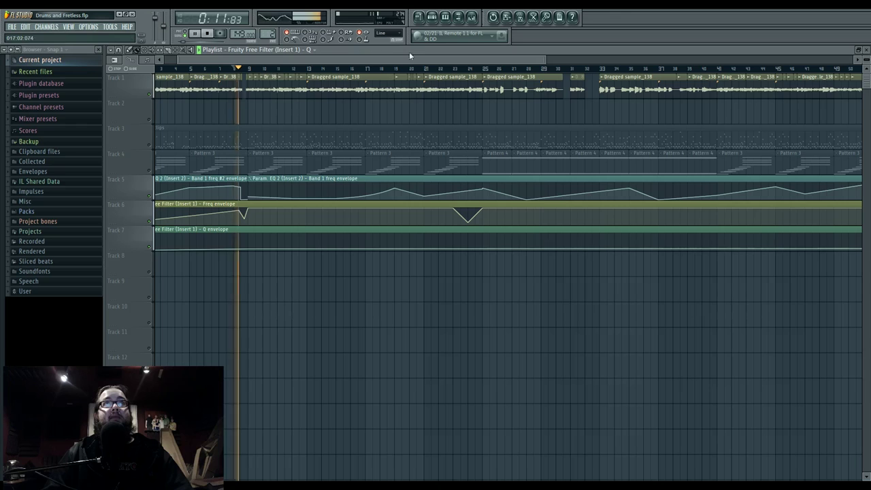
pyautogui.click(188, 69)
# Inspect the Fruity Reeverb 2, Fruity Chorus and last Parametric EQ 2 settings on Insert 1 in the mixer.
pyautogui.click(471, 17)
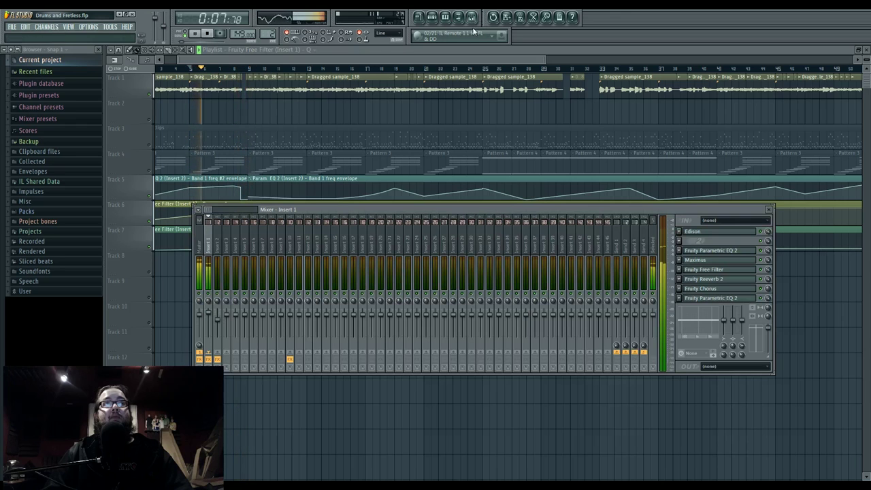
pyautogui.click(740, 278)
pyautogui.click(740, 280)
pyautogui.click(741, 289)
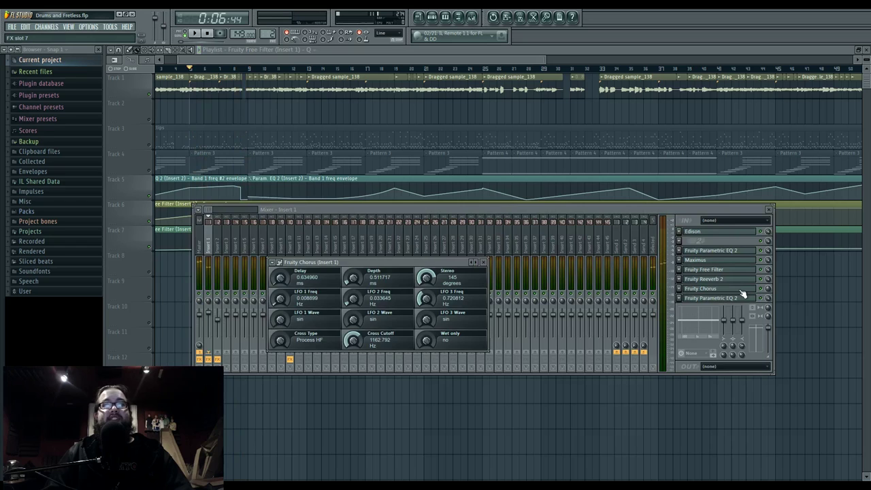
pyautogui.click(740, 298)
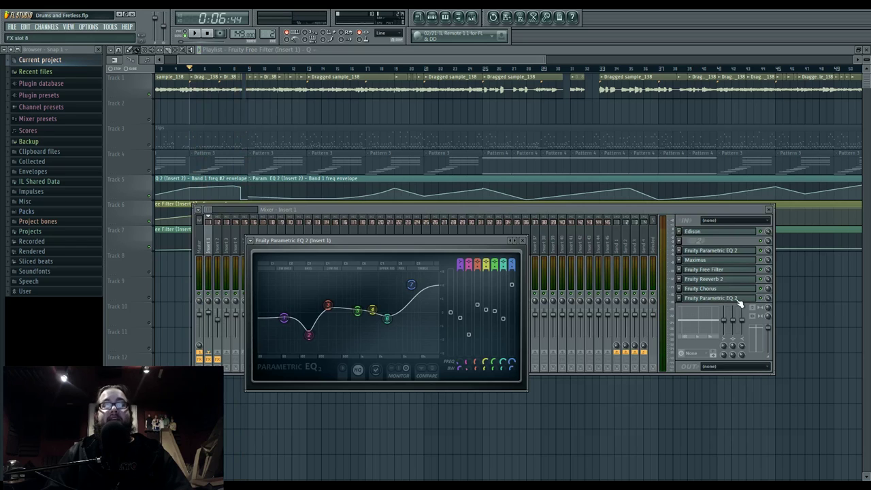
pyautogui.moveTo(553, 209); pyautogui.dragTo(558, 236)
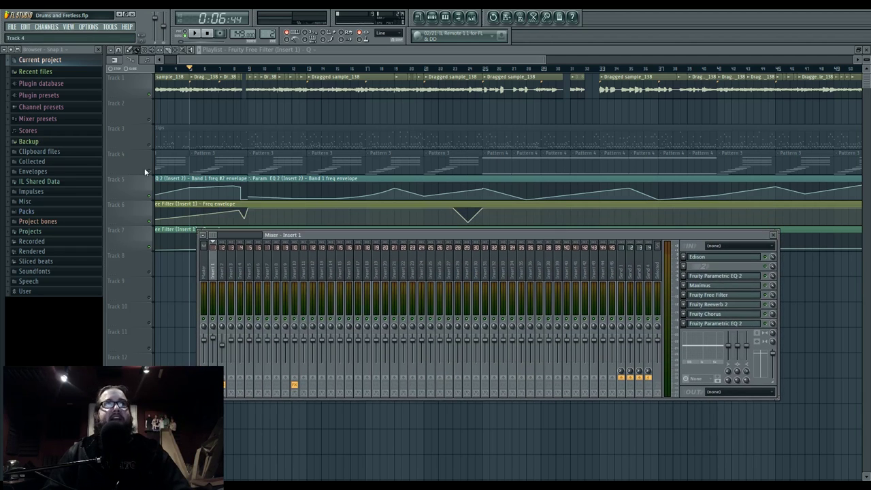
# Solo Track 4 in the playlist and re-enable the automation on Tracks 5, 6 and 7.
pyautogui.rightClick(149, 170)
pyautogui.click(149, 196)
pyautogui.click(150, 221)
pyautogui.click(150, 247)
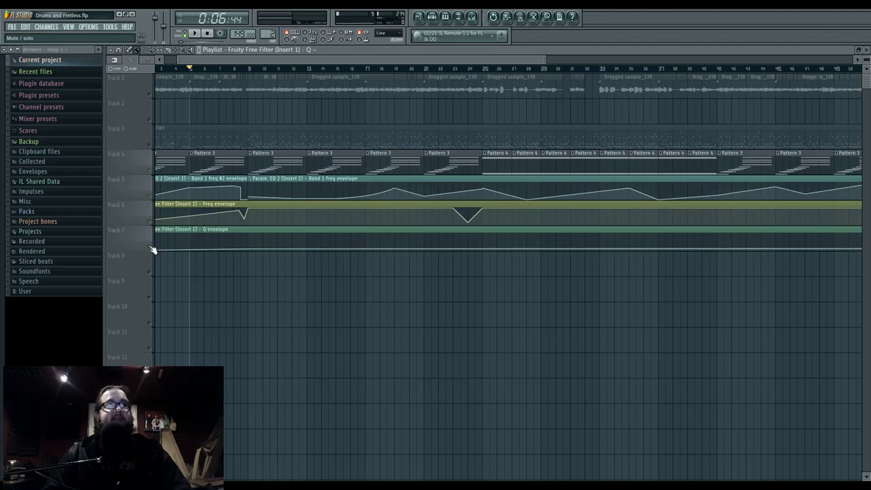
# Play the soloed Track 4 patterns with their automation from bar 5.
pyautogui.press('space')
pyautogui.moveTo(215, 288); pyautogui.dragTo(386, 310)
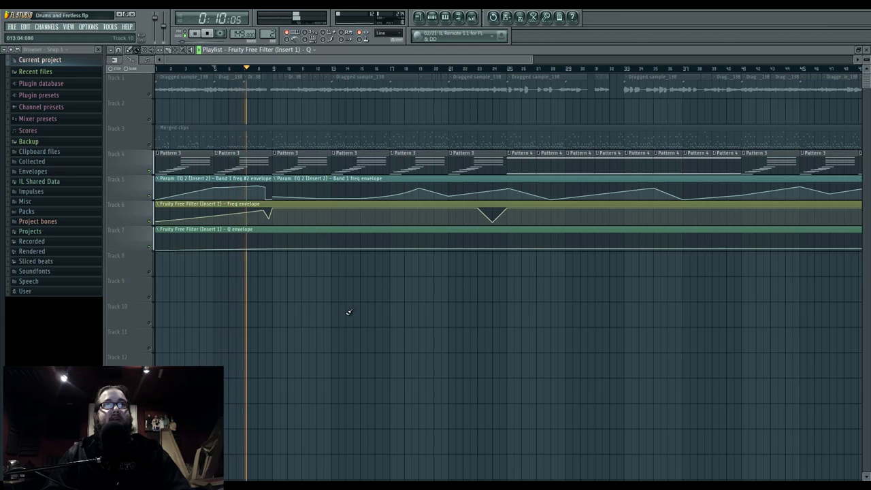
pyautogui.scroll(-3, 336, 293)
pyautogui.scroll(3, 336, 293)
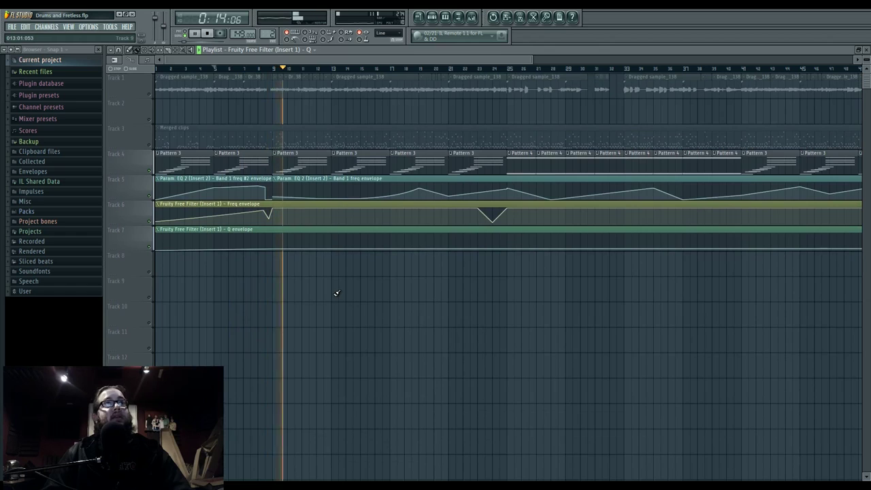
# Stop playback and inspect the ValhallaShimmer and both Fruity Parametric EQ 2 effects on mixer Insert 2.
pyautogui.press('space')
pyautogui.click(469, 16)
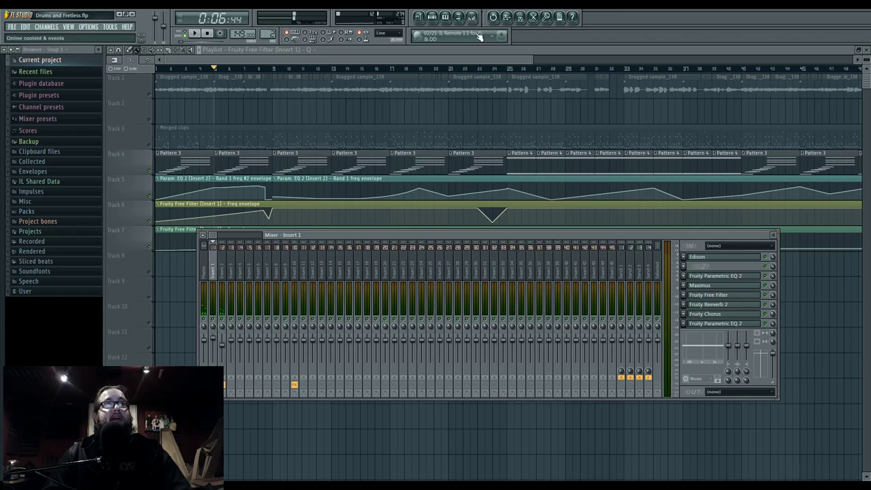
pyautogui.click(221, 266)
pyautogui.click(727, 268)
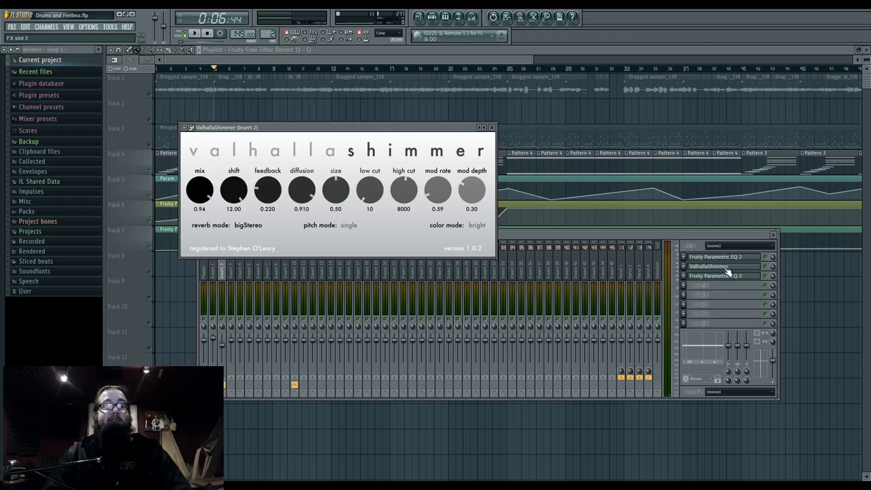
pyautogui.click(732, 257)
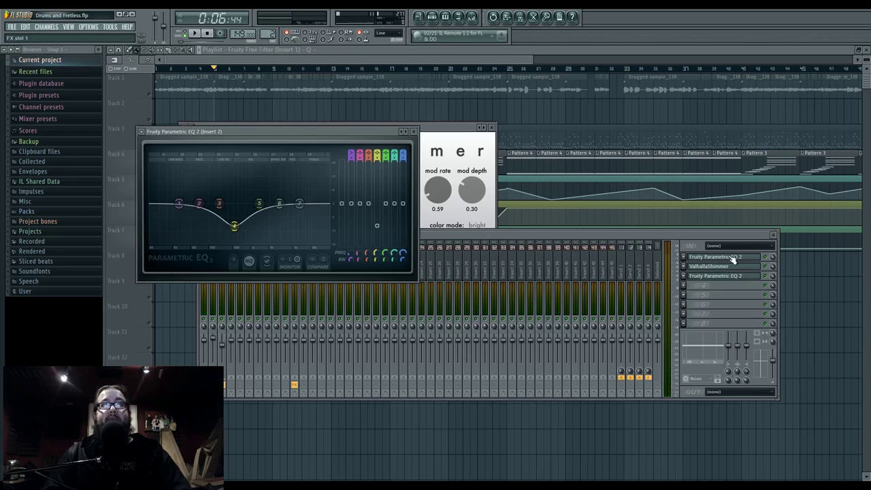
pyautogui.click(732, 257)
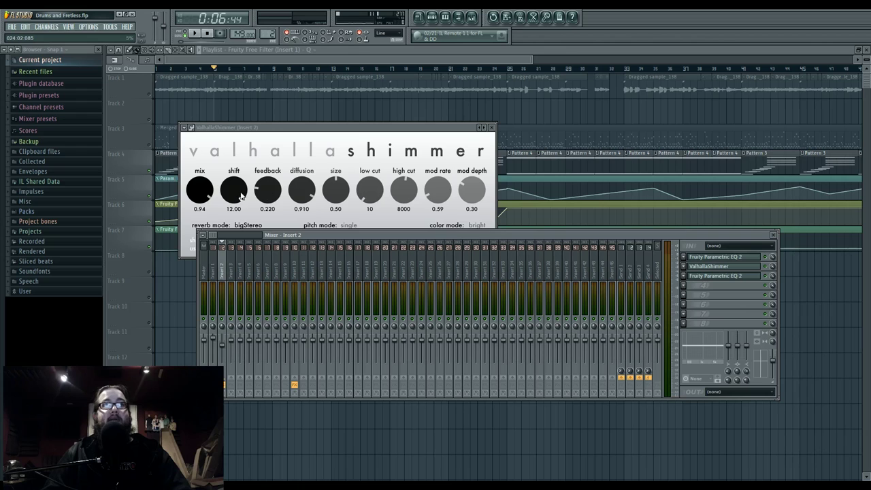
pyautogui.click(297, 129)
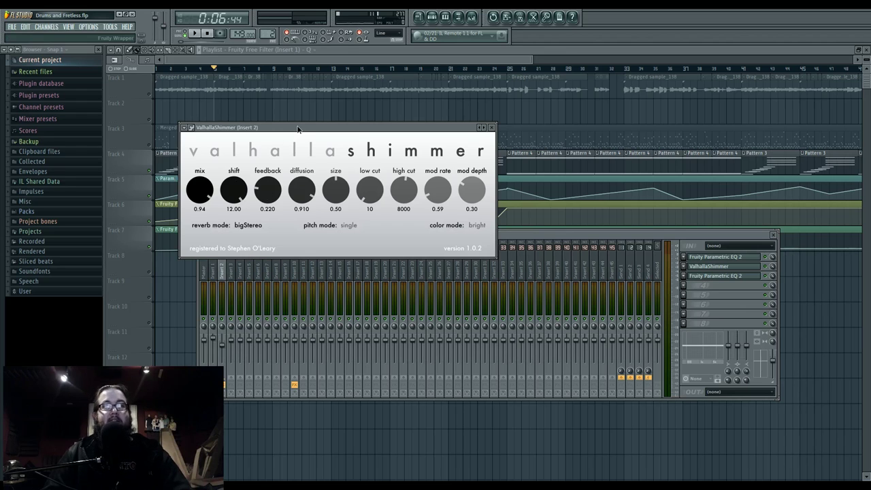
pyautogui.moveTo(297, 128); pyautogui.dragTo(315, 158)
pyautogui.click(717, 279)
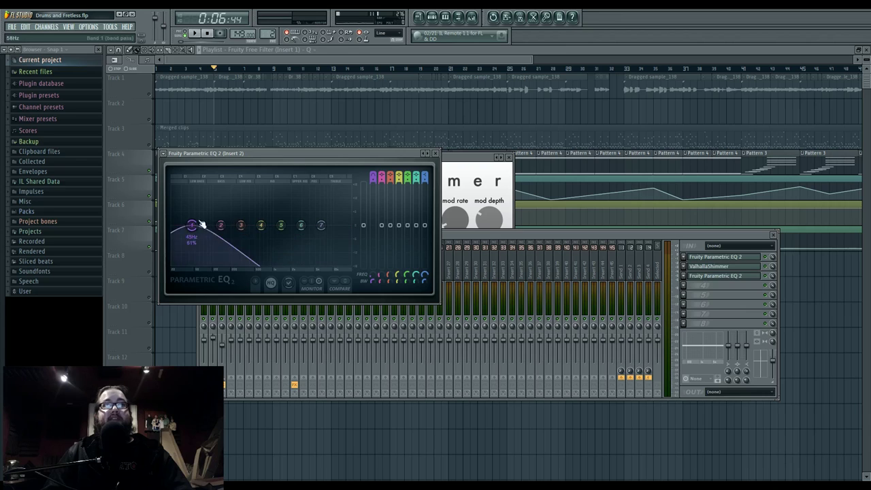
pyautogui.press('F12')
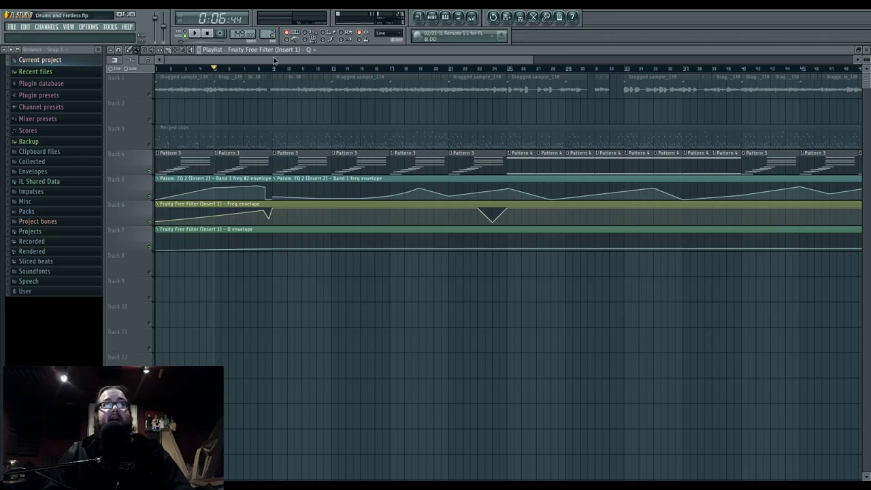
# Audition the soloed Track 4 patterns and their automation from bar 17.
pyautogui.click(385, 71)
pyautogui.press('space')
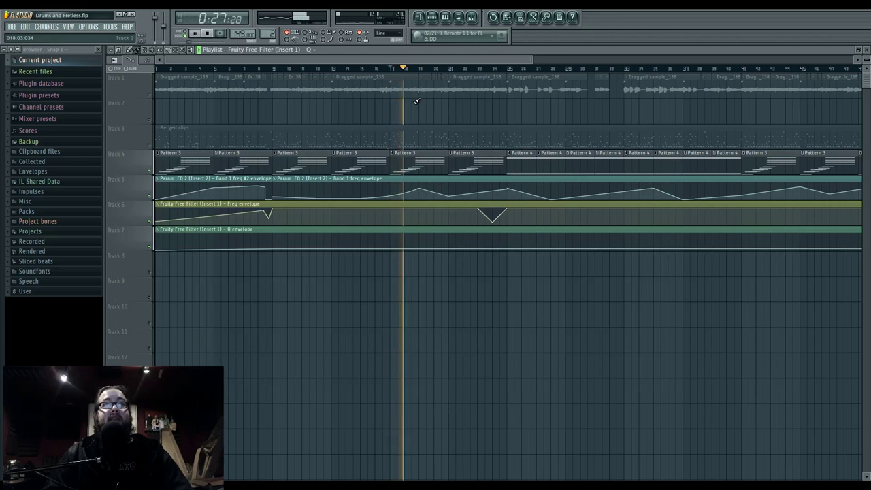
pyautogui.press('space')
# Open Pattern 3's Empire Creepy Chord notes in the piano roll and play them while switching off the three Insert 2 effects.
pyautogui.doubleClick(412, 167)
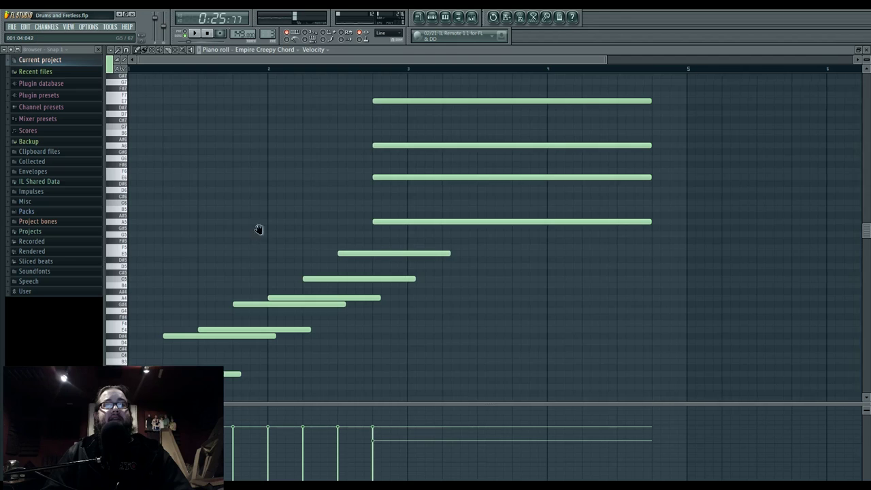
pyautogui.moveTo(296, 220)
pyautogui.mouseDown()
pyautogui.moveTo(343, 213)
pyautogui.moveTo(349, 252)
pyautogui.moveTo(357, 226)
pyautogui.mouseUp()
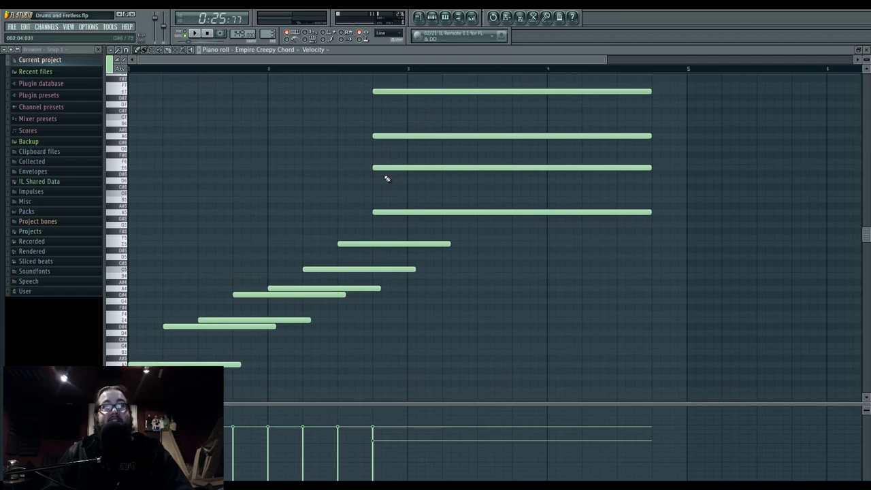
pyautogui.press('space')
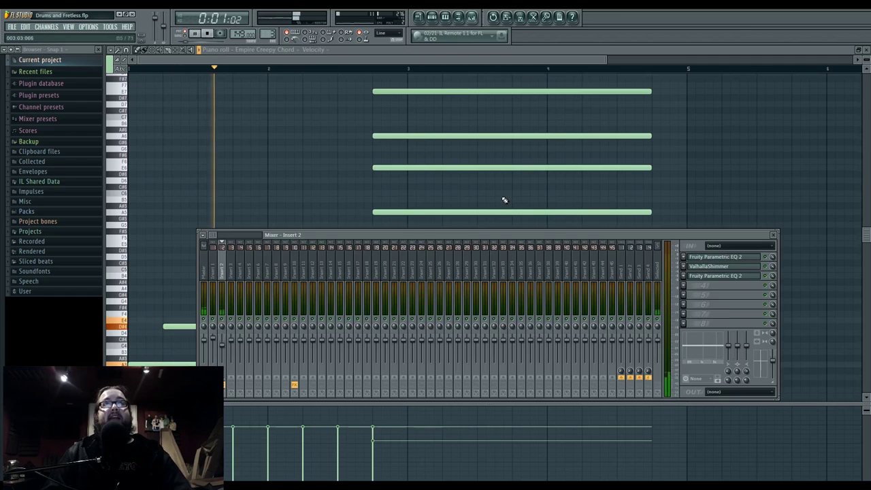
pyautogui.click(765, 275)
pyautogui.click(766, 266)
pyautogui.click(765, 257)
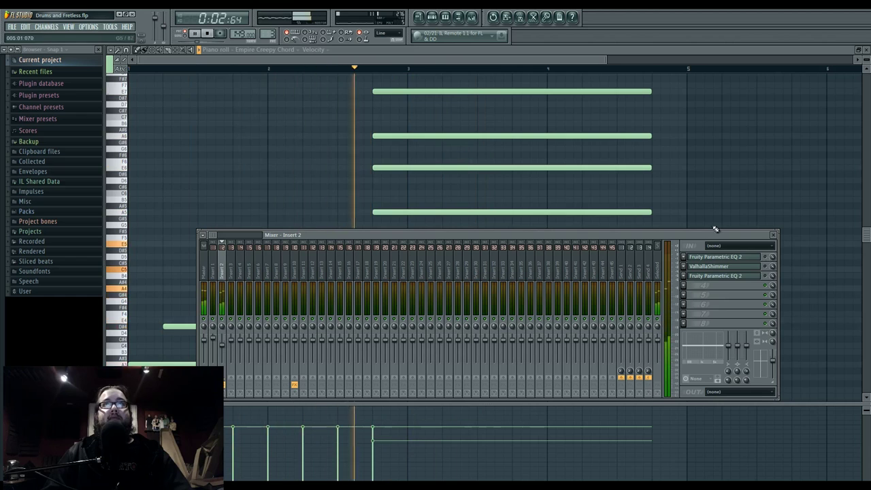
# Stop playback and open the Harmor instrument of the Empire Creepy Chord channel for a closer look.
pyautogui.press('F6')
pyautogui.press('space')
pyautogui.click(416, 134)
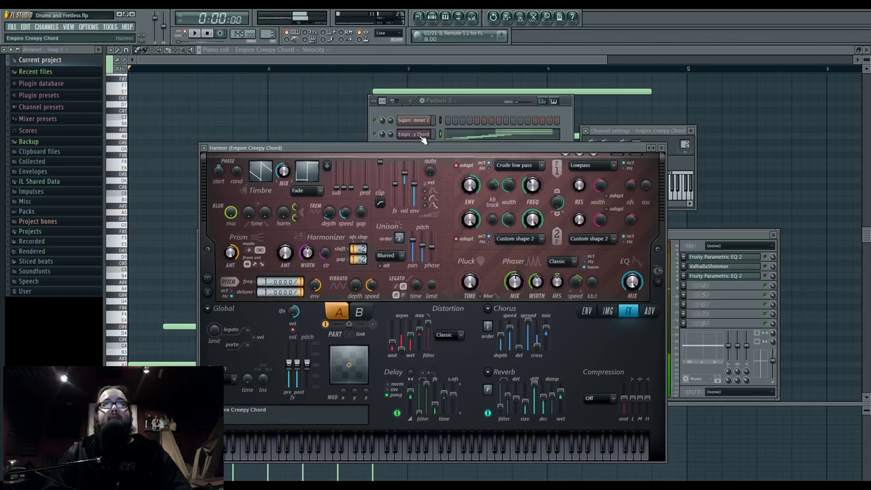
pyautogui.moveTo(376, 146); pyautogui.dragTo(382, 123)
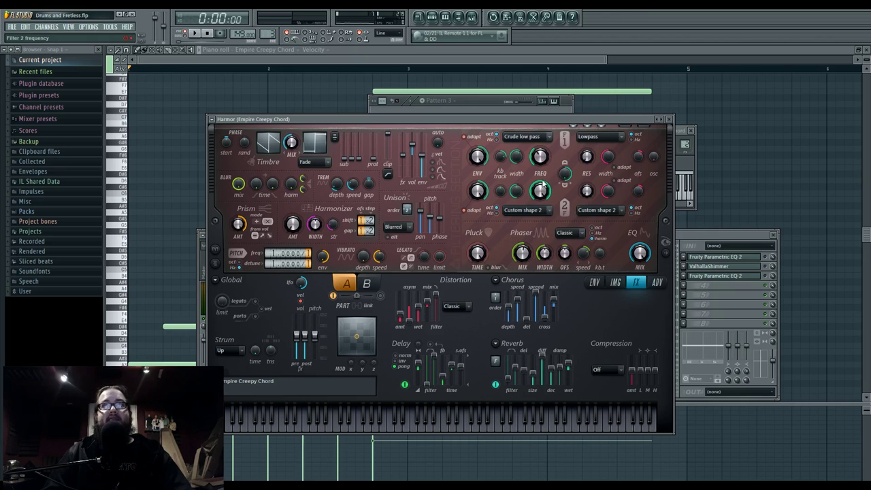
# Play the chord pattern through Harmor, first without and then with its visual feedback display.
pyautogui.press('space')
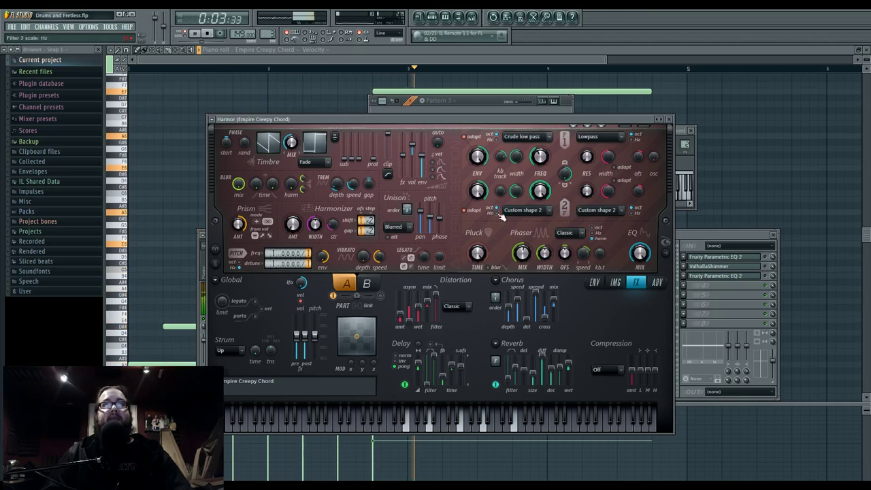
pyautogui.press('space')
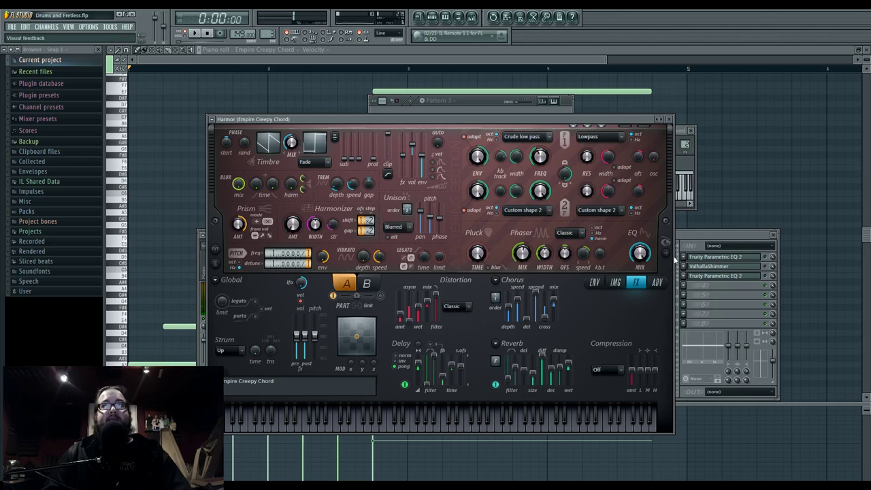
pyautogui.click(670, 256)
pyautogui.press('space')
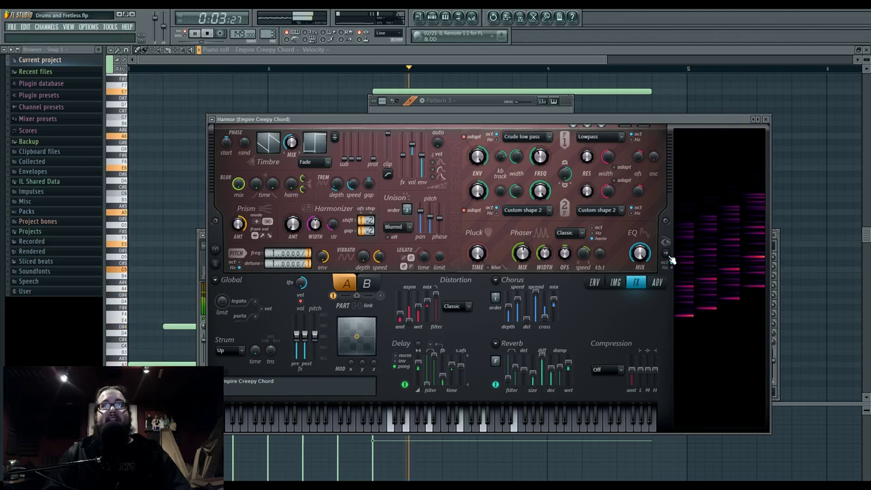
pyautogui.press('space')
# Review Harmor's image, advanced and envelope pages, including the list of articulation targets.
pyautogui.click(615, 282)
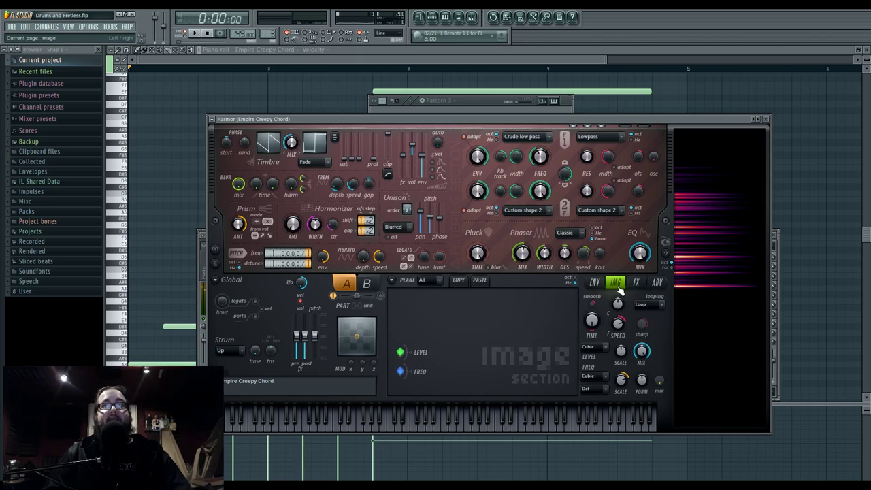
pyautogui.click(657, 282)
pyautogui.click(593, 283)
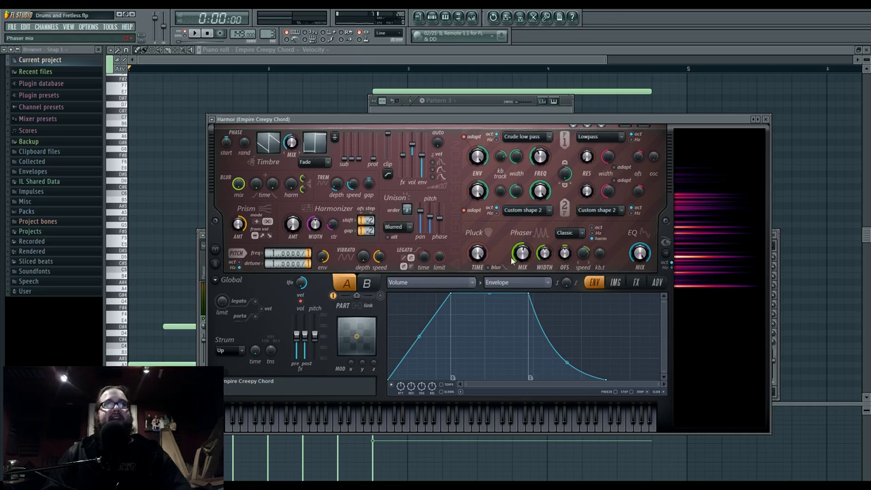
pyautogui.click(472, 284)
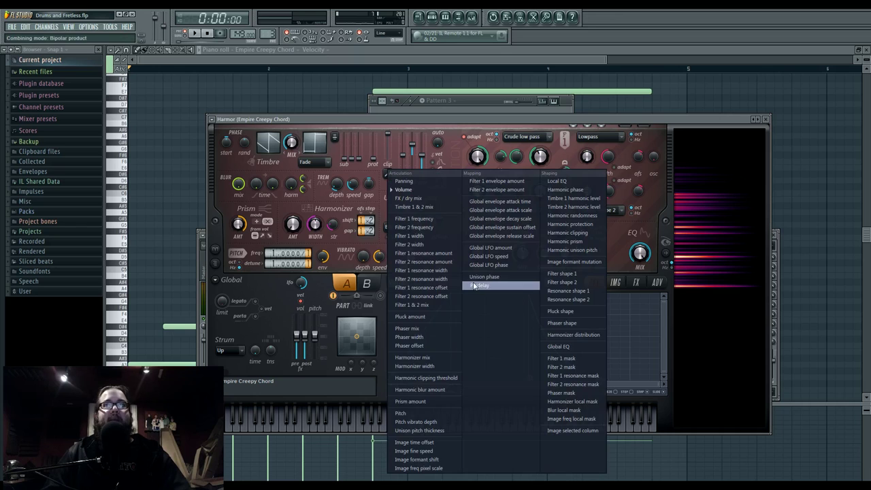
pyautogui.click(400, 121)
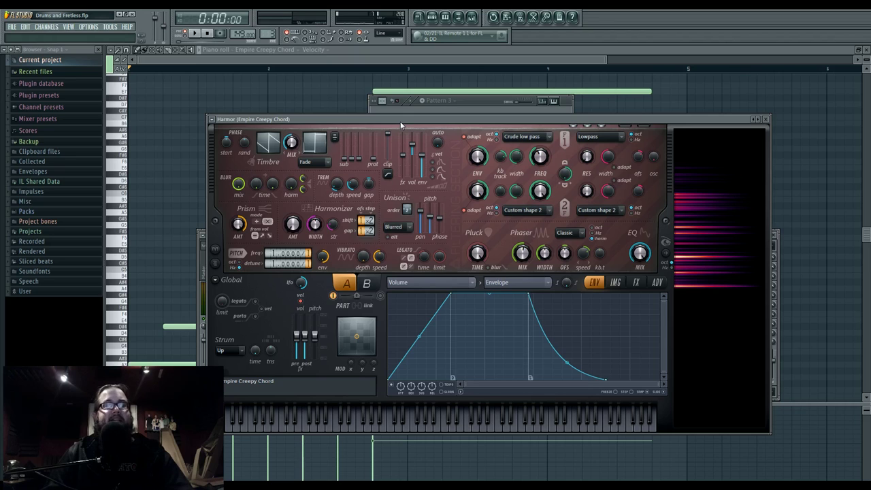
# Return from the Insert 2 mixer effects to the playlist and audition Track 4 in song mode from bars 17 and 33.
pyautogui.click(472, 17)
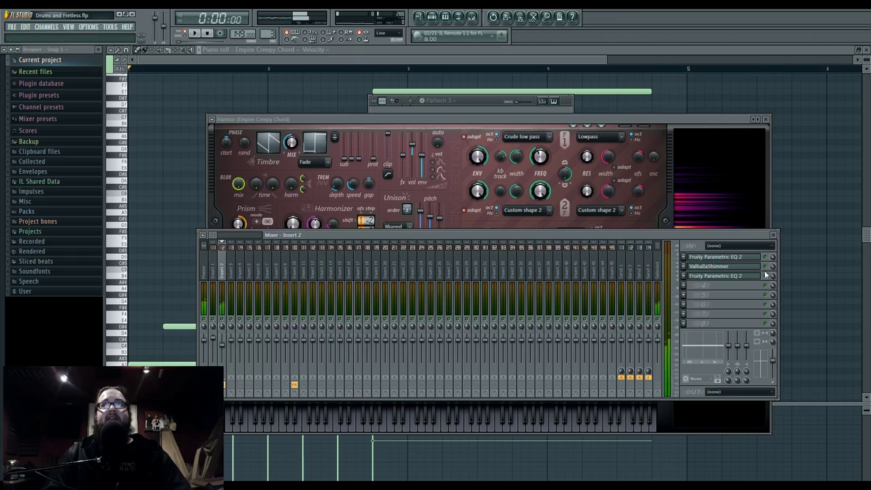
pyautogui.click(194, 35)
pyautogui.click(421, 19)
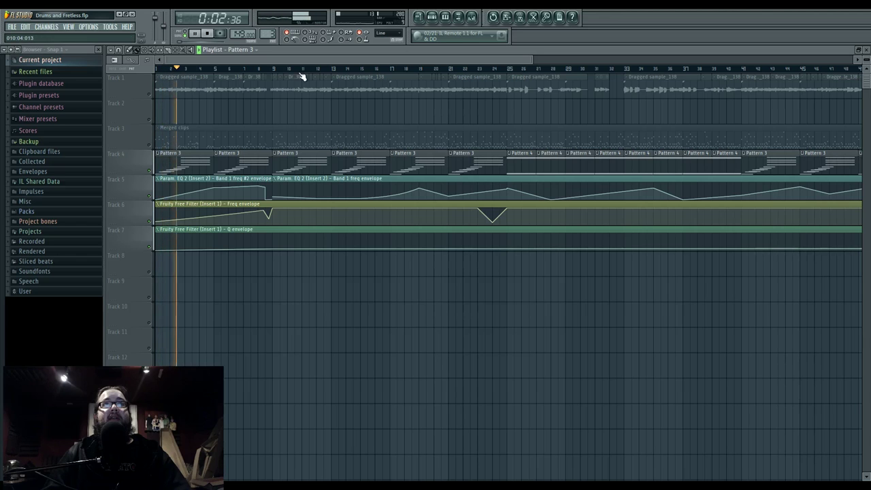
pyautogui.click(388, 68)
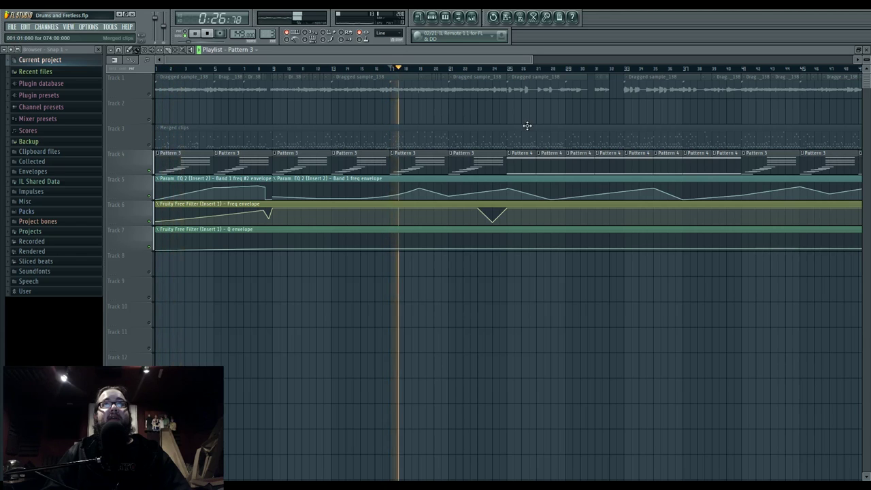
pyautogui.moveTo(585, 147); pyautogui.dragTo(419, 150)
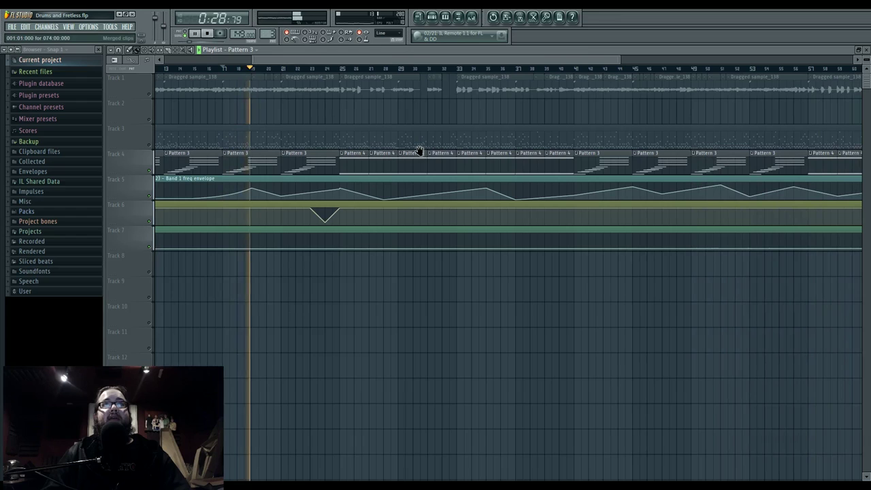
pyautogui.click(459, 68)
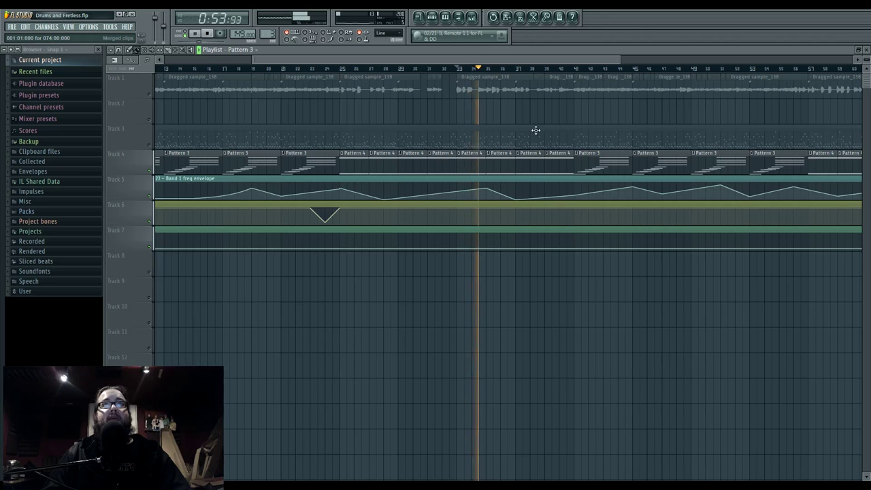
pyautogui.moveTo(547, 132); pyautogui.dragTo(505, 158)
pyautogui.press('space')
# Solo the Merged clips on Track 3, play them, and show the effects on mixer Insert 10.
pyautogui.scroll(-2, 393, 160)
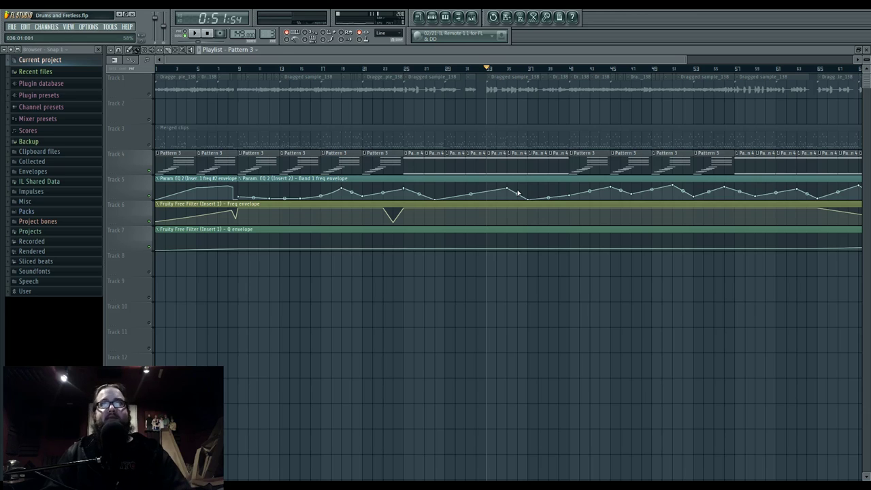
pyautogui.rightClick(149, 145)
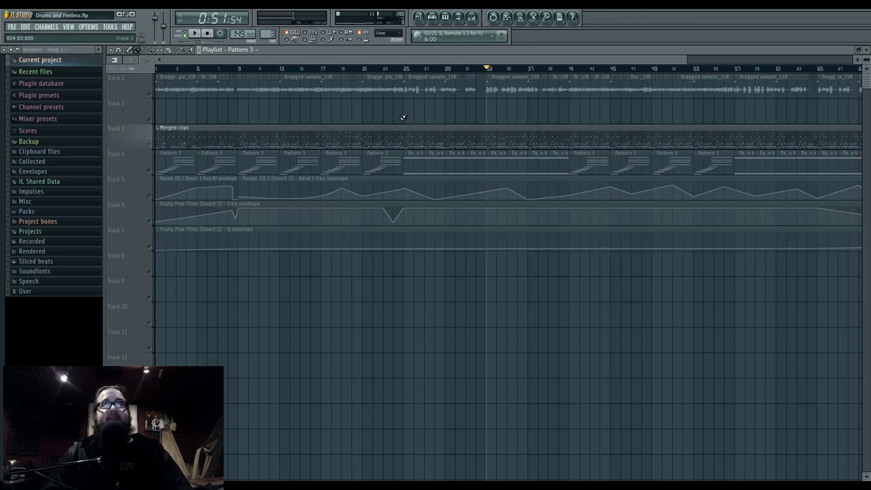
pyautogui.press('space')
pyautogui.click(477, 18)
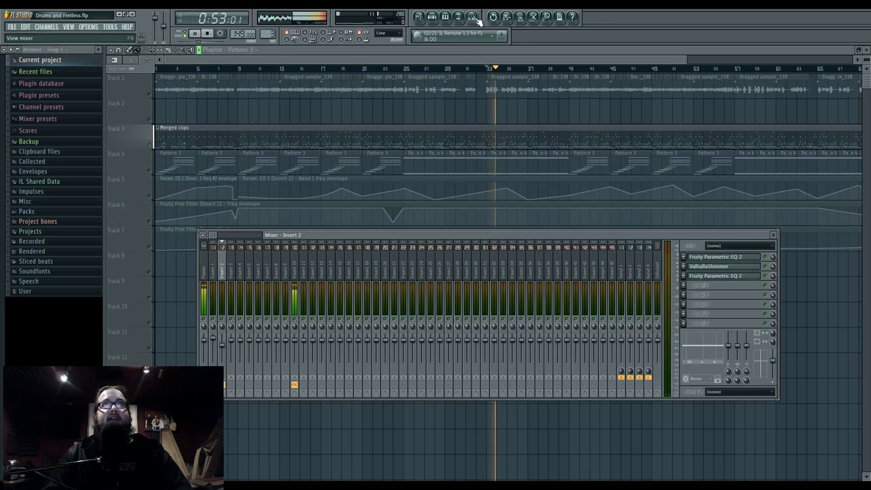
pyautogui.click(295, 257)
# Look at the Superior Drummer 2 channel from the step sequencer, and close all open windows over the playlist.
pyautogui.click(457, 18)
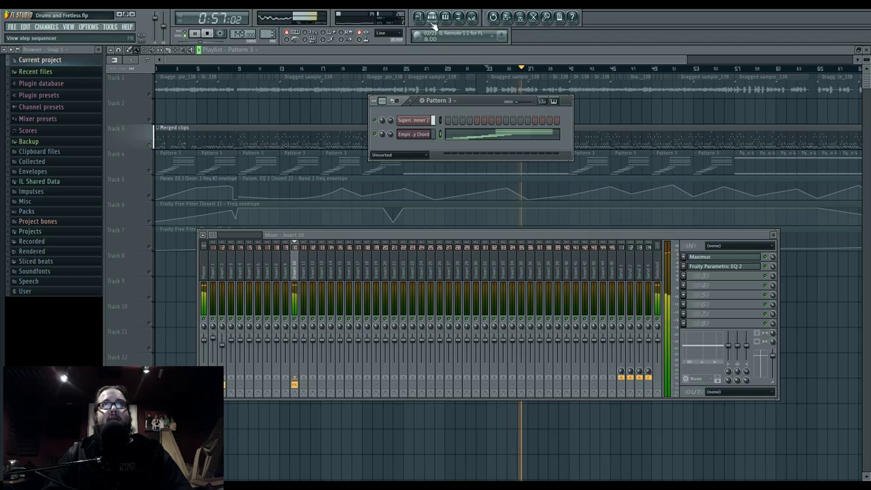
pyautogui.click(414, 121)
pyautogui.moveTo(422, 148); pyautogui.dragTo(613, 91)
pyautogui.moveTo(374, 235); pyautogui.dragTo(362, 302)
pyautogui.press('F12')
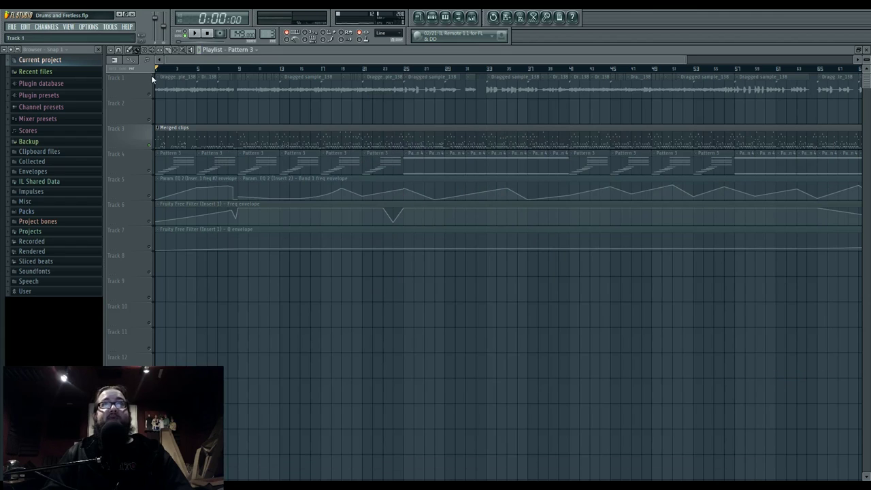
# Play the soloed Merged clips on Track 3 from the start and from bar 9.
pyautogui.moveTo(685, 55); pyautogui.dragTo(761, 56)
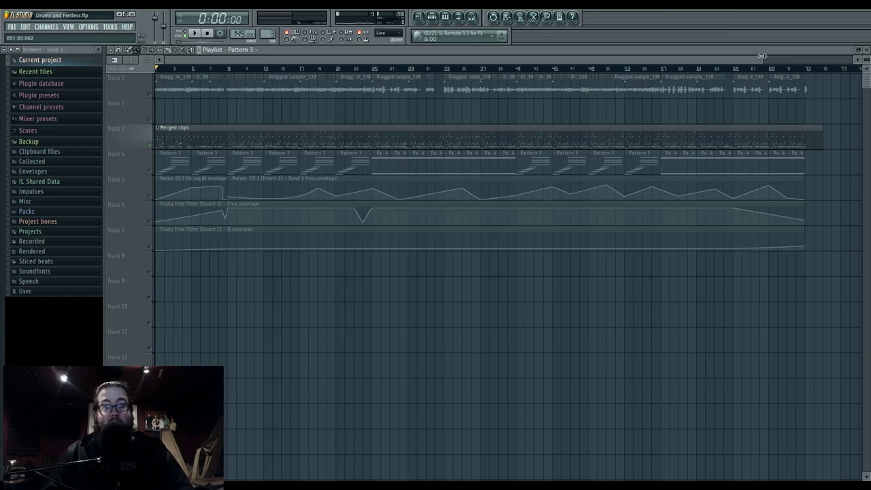
pyautogui.moveTo(761, 56); pyautogui.dragTo(249, 54)
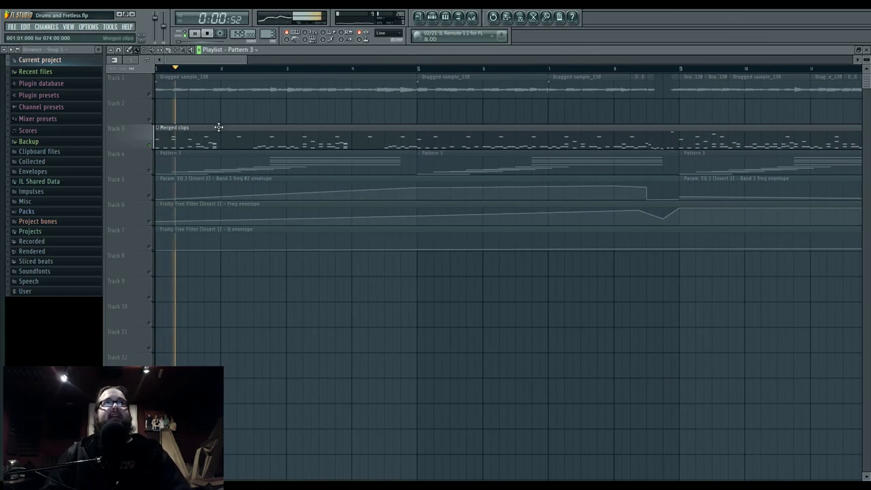
pyautogui.scroll(-3, 328, 141)
pyautogui.moveTo(480, 147); pyautogui.dragTo(351, 118)
pyautogui.press('space')
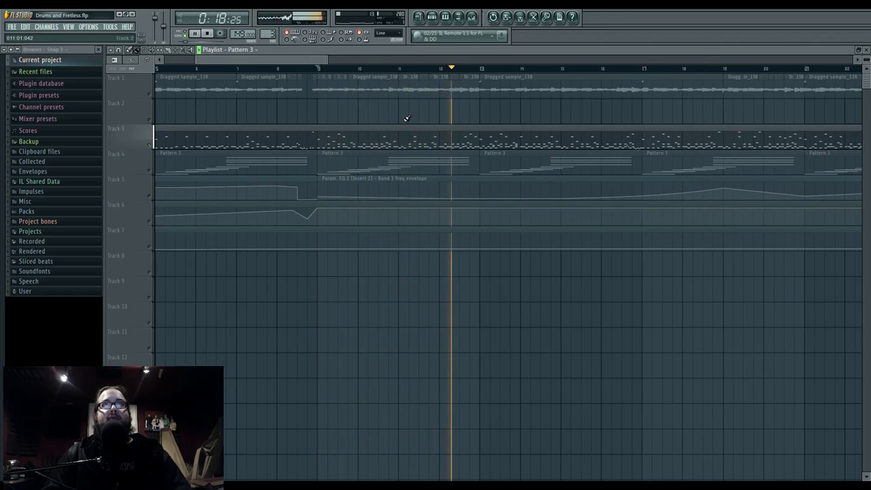
pyautogui.press('space')
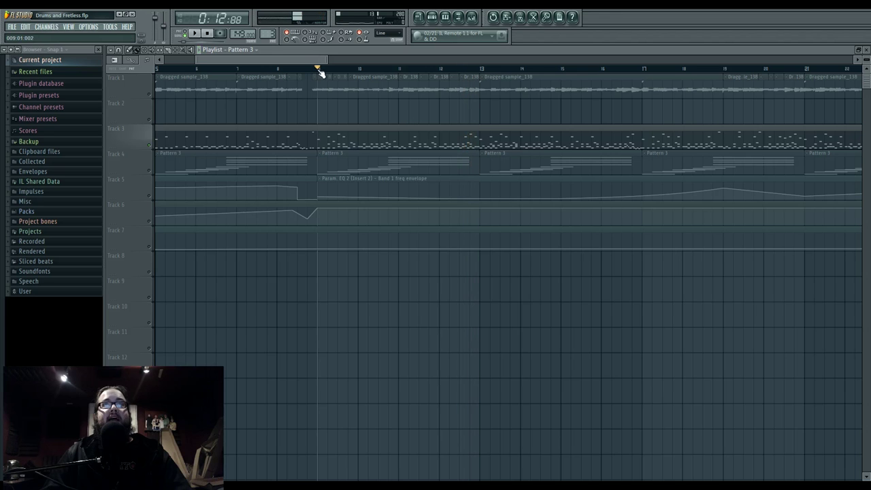
# Show the whole Merged clips pattern on playlist Track 3 and point out the track's option for merging pattern clips.
pyautogui.scroll(-6, 338, 133)
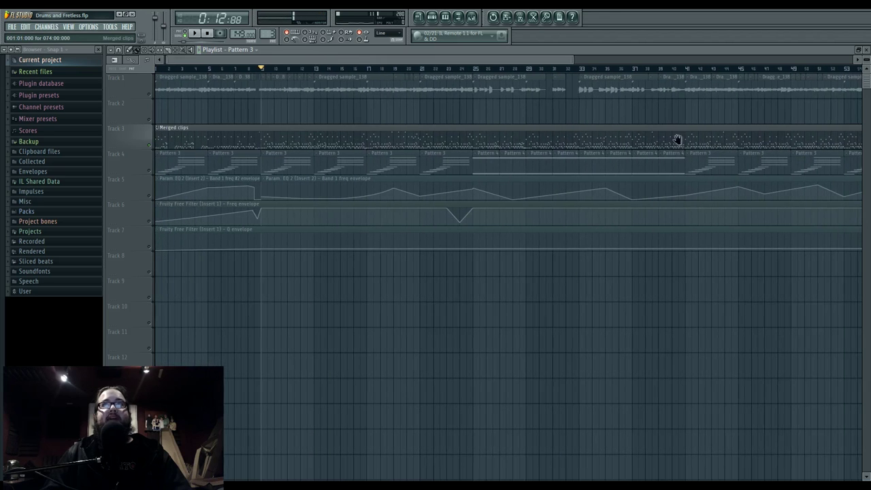
pyautogui.scroll(-2, 368, 140)
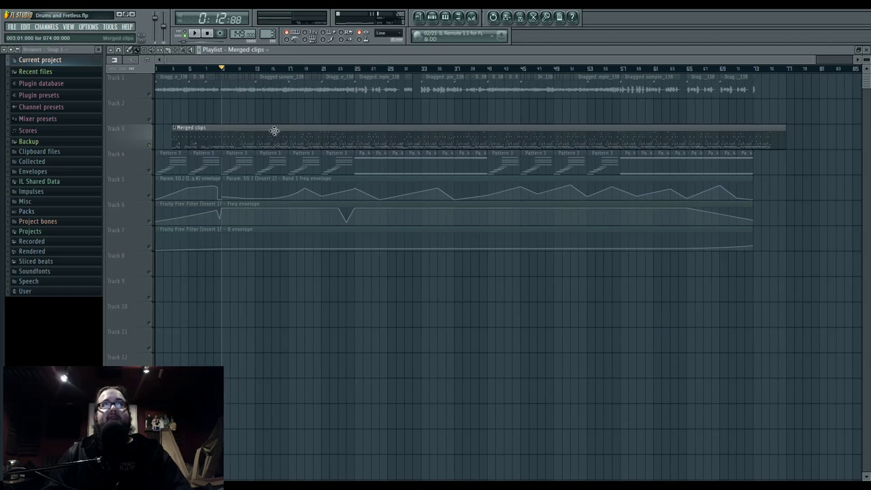
pyautogui.rightClick(131, 135)
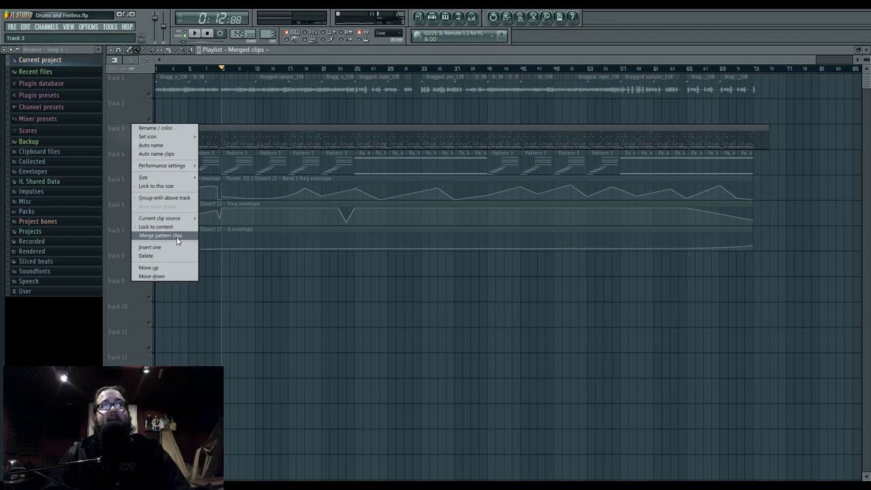
pyautogui.click(344, 349)
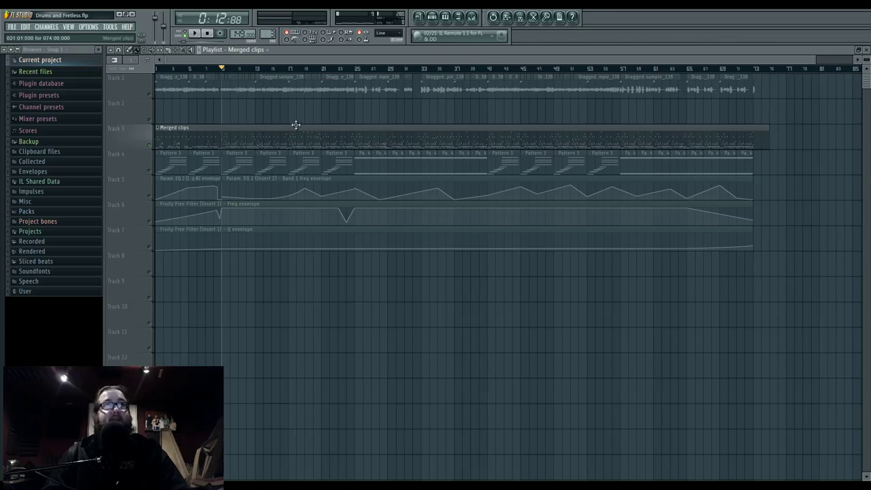
# Examine the Superior Drummer 2 notes of the Merged clips pattern in the piano roll across the length of the song.
pyautogui.doubleClick(221, 133)
pyautogui.scroll(-6, 293, 238)
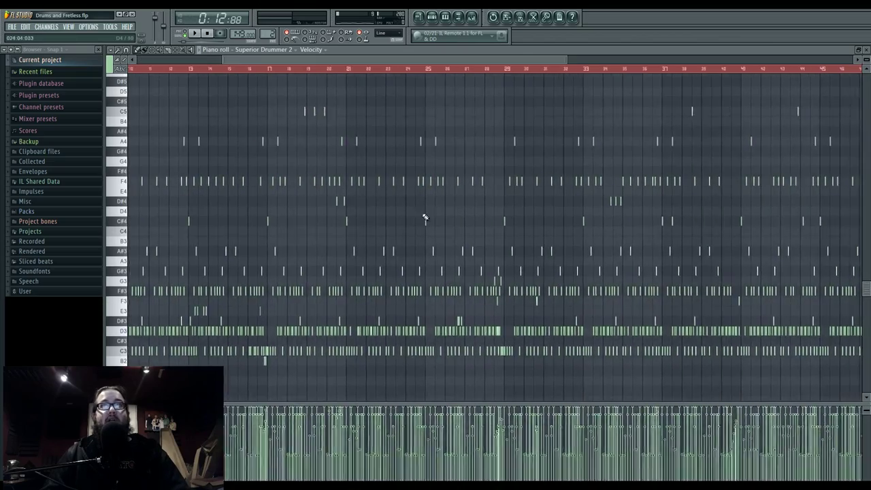
pyautogui.moveTo(509, 215); pyautogui.dragTo(136, 206)
pyautogui.moveTo(653, 204); pyautogui.dragTo(558, 208)
pyautogui.moveTo(177, 209); pyautogui.dragTo(572, 214)
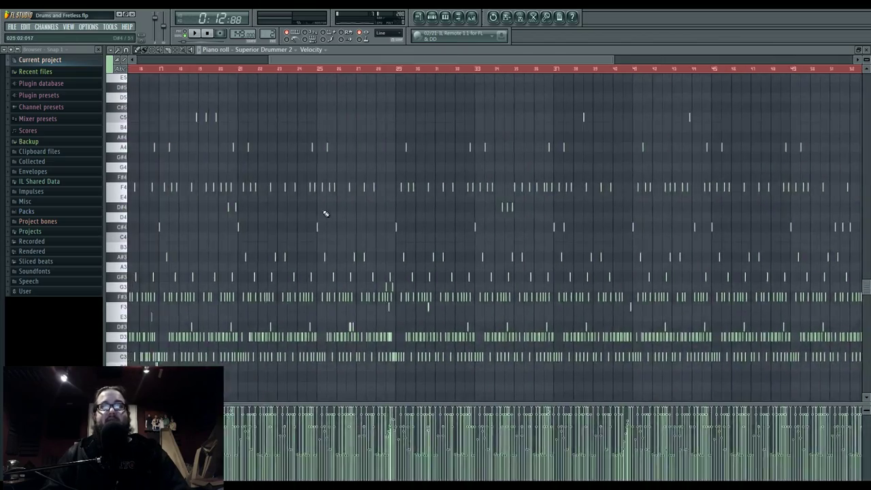
pyautogui.moveTo(327, 213); pyautogui.dragTo(608, 213)
pyautogui.moveTo(612, 326); pyautogui.dragTo(335, 322)
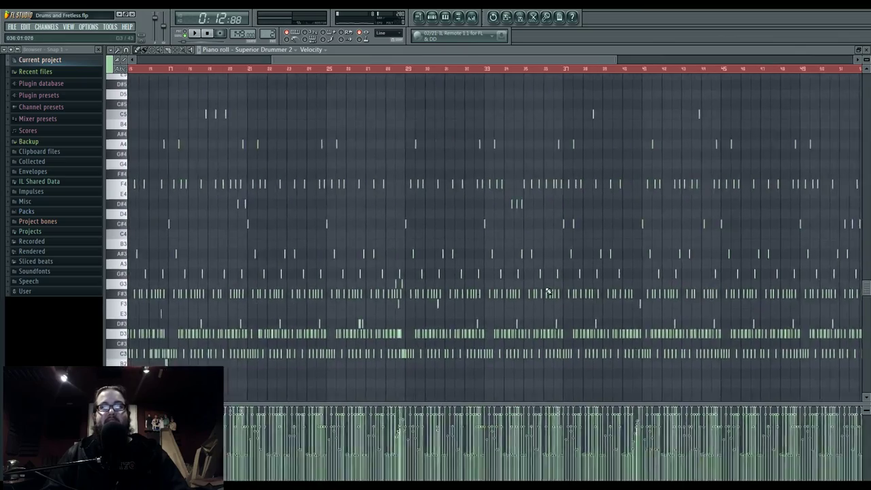
pyautogui.moveTo(630, 282); pyautogui.dragTo(236, 296)
pyautogui.moveTo(628, 297); pyautogui.dragTo(612, 309)
pyautogui.moveTo(238, 316); pyautogui.dragTo(626, 315)
pyautogui.moveTo(137, 319); pyautogui.dragTo(428, 323)
pyautogui.moveTo(178, 337); pyautogui.dragTo(578, 299)
# Play the Merged clips drum pattern from the start to just past bar 13, following its notes in the piano roll.
pyautogui.scroll(4, 161, 342)
pyautogui.moveTo(258, 305); pyautogui.dragTo(245, 223)
pyautogui.press('space')
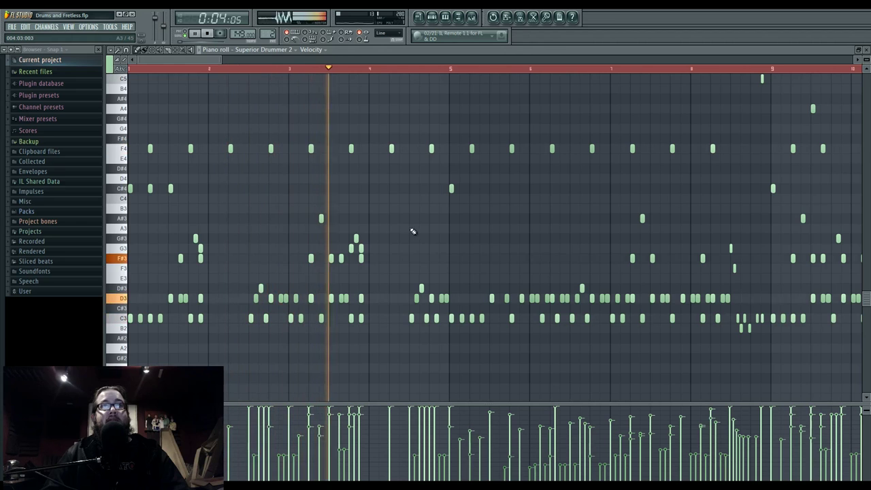
pyautogui.moveTo(497, 232); pyautogui.dragTo(363, 234)
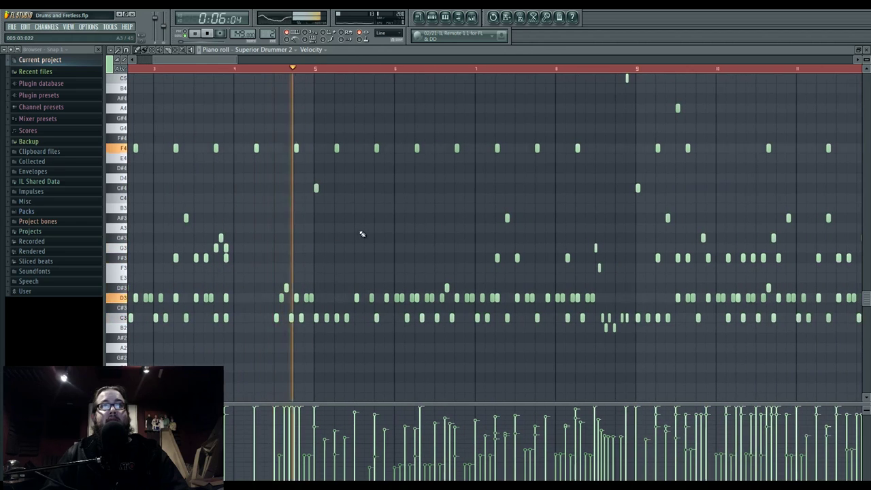
pyautogui.moveTo(483, 214); pyautogui.dragTo(365, 223)
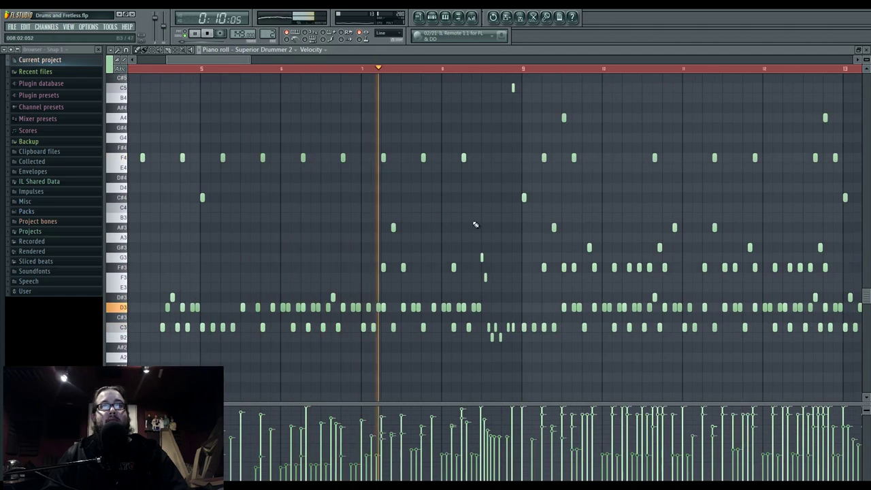
pyautogui.moveTo(470, 220); pyautogui.dragTo(327, 229)
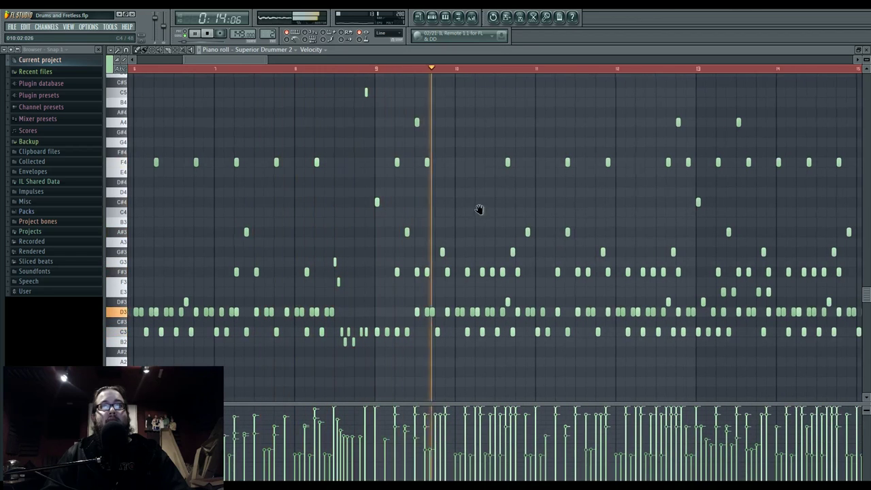
pyautogui.moveTo(472, 211); pyautogui.dragTo(440, 226)
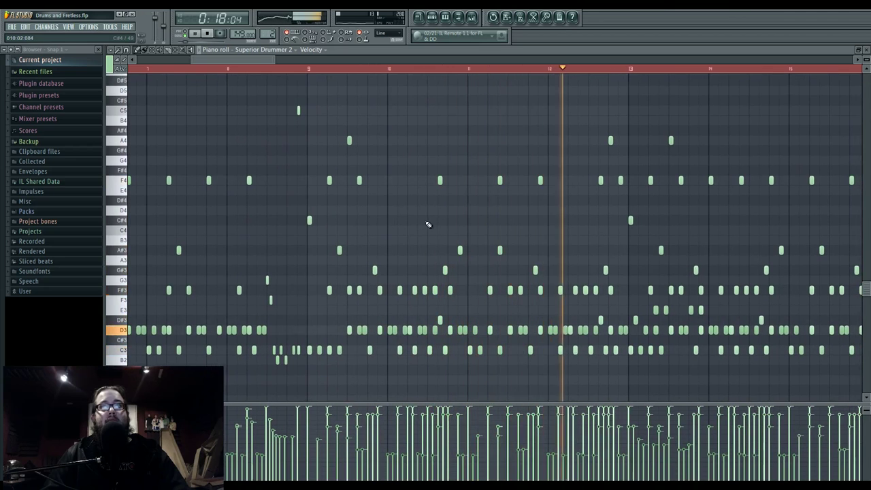
pyautogui.moveTo(506, 221); pyautogui.dragTo(392, 223)
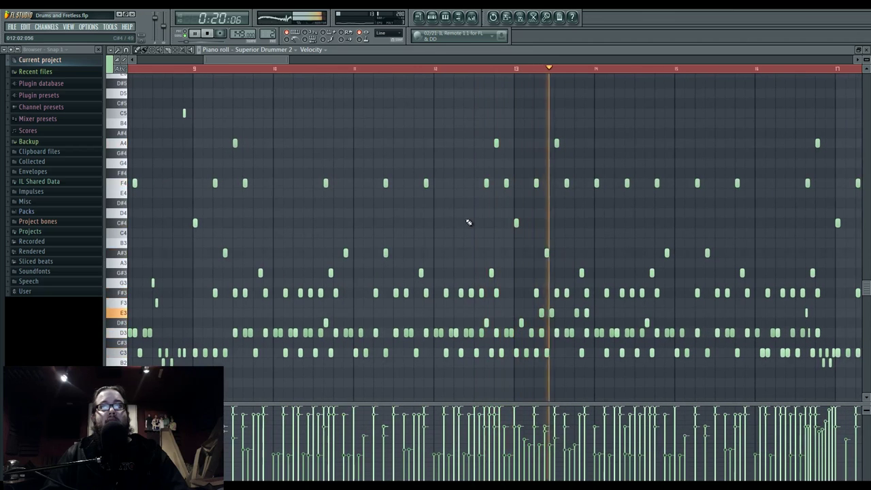
pyautogui.press('space')
pyautogui.hscroll(-8, 303, 231)
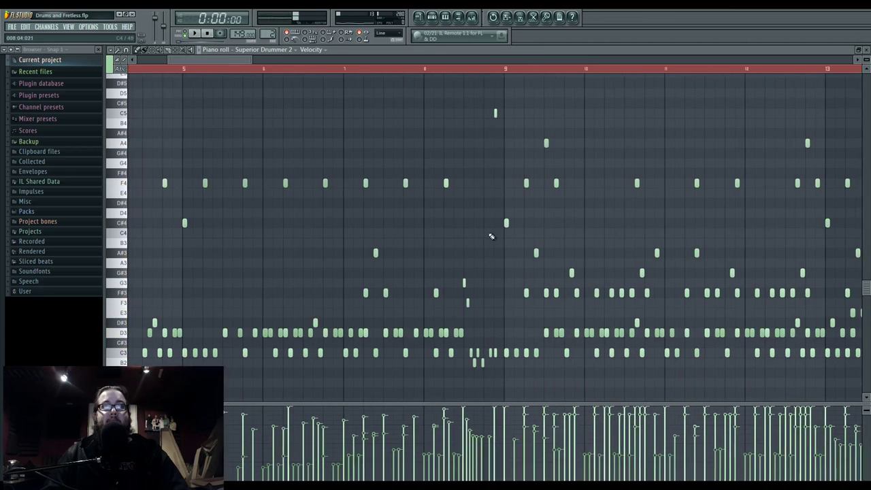
# Open the Superior Drummer 2 channel from the step sequencer and look at the drum libraries offered besides The Metal Foundry.
pyautogui.click(431, 17)
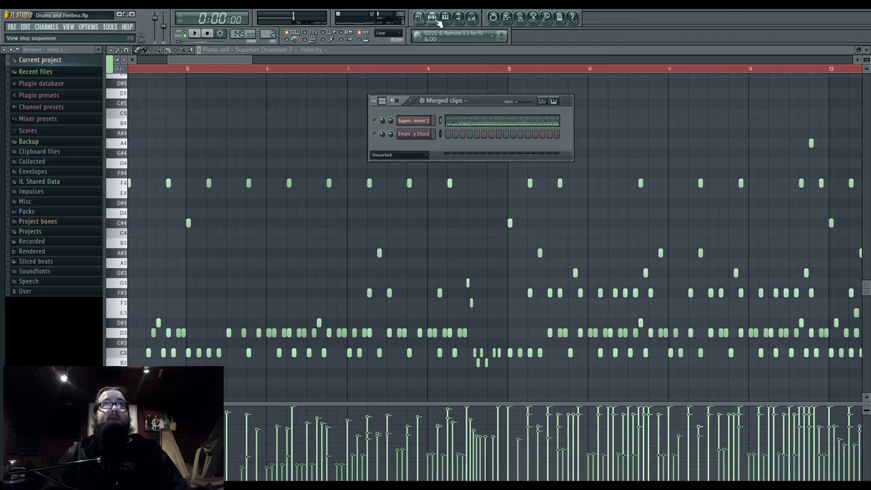
pyautogui.click(414, 121)
pyautogui.moveTo(526, 93); pyautogui.dragTo(400, 103)
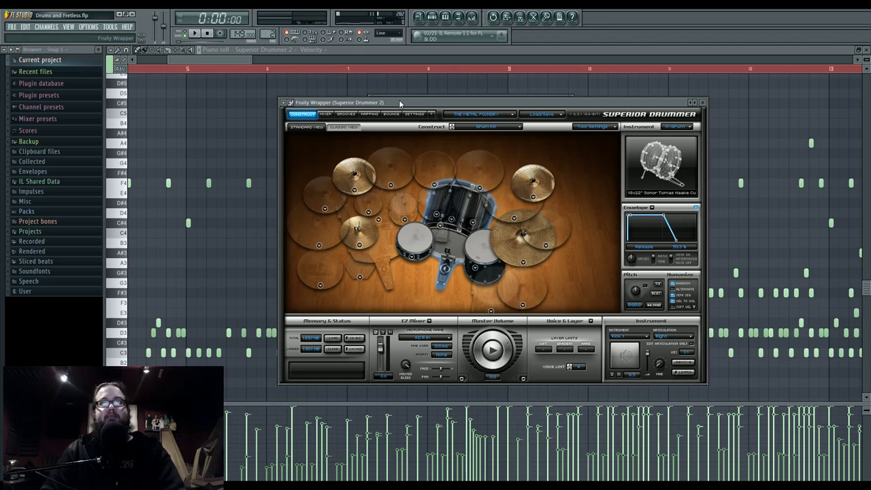
pyautogui.click(480, 113)
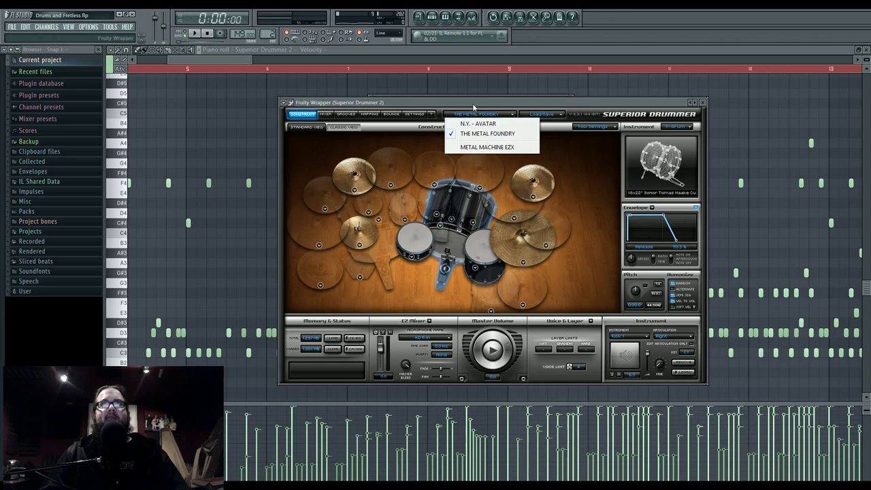
pyautogui.click(474, 107)
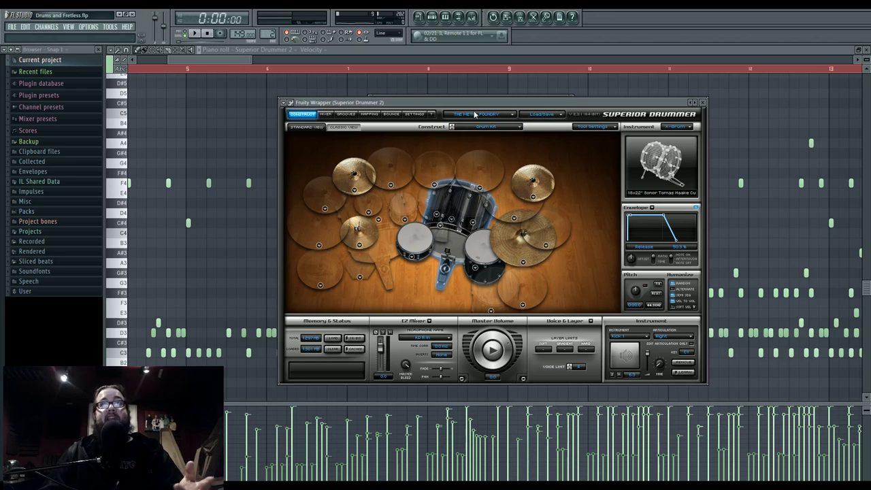
pyautogui.click(474, 114)
pyautogui.click(479, 106)
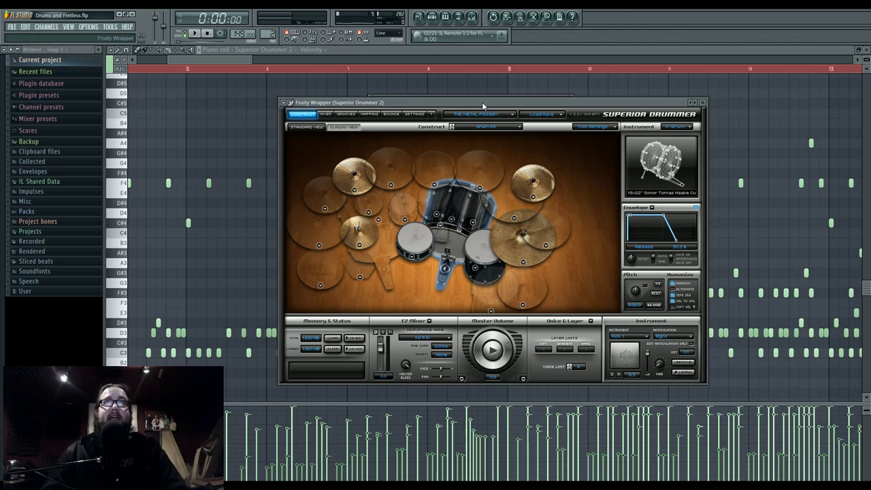
pyautogui.moveTo(481, 102); pyautogui.dragTo(481, 105)
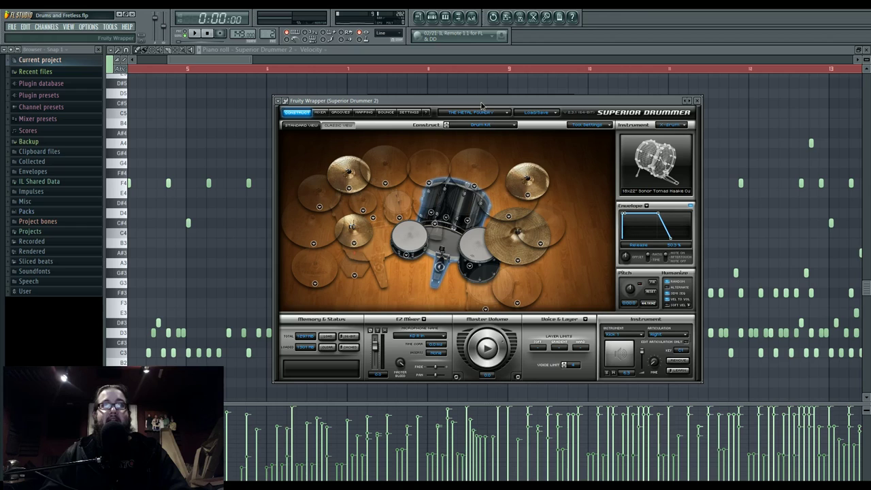
# Look at the alternative models offered for the kick, snare and cymbal in the drum kit, leaving the current choices.
pyautogui.rightClick(430, 216)
pyautogui.click(403, 242)
pyautogui.click(437, 224)
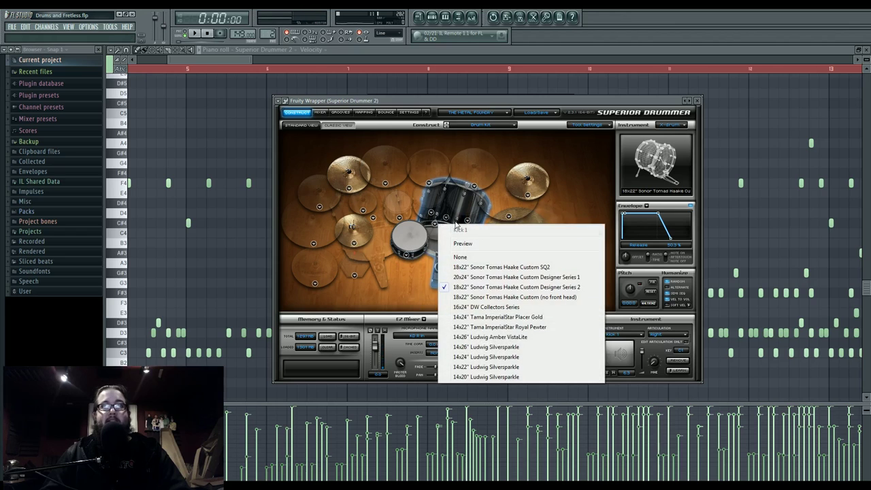
pyautogui.click(408, 255)
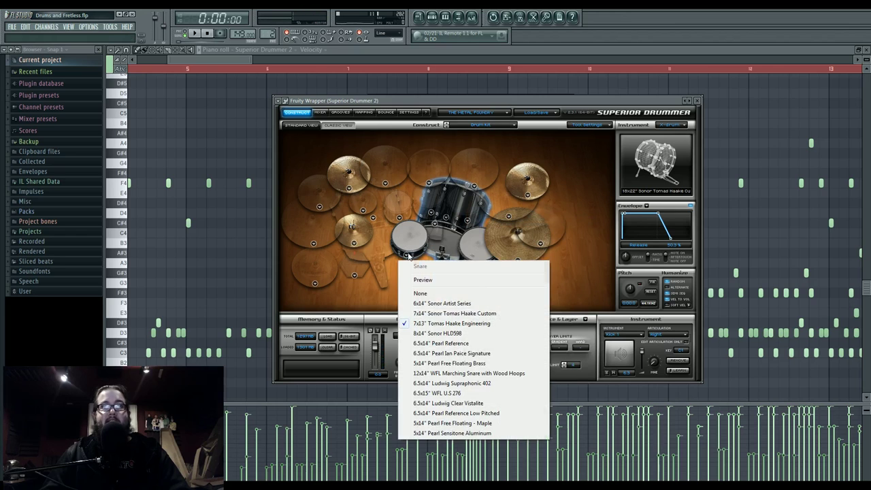
pyautogui.click(349, 188)
pyautogui.click(346, 157)
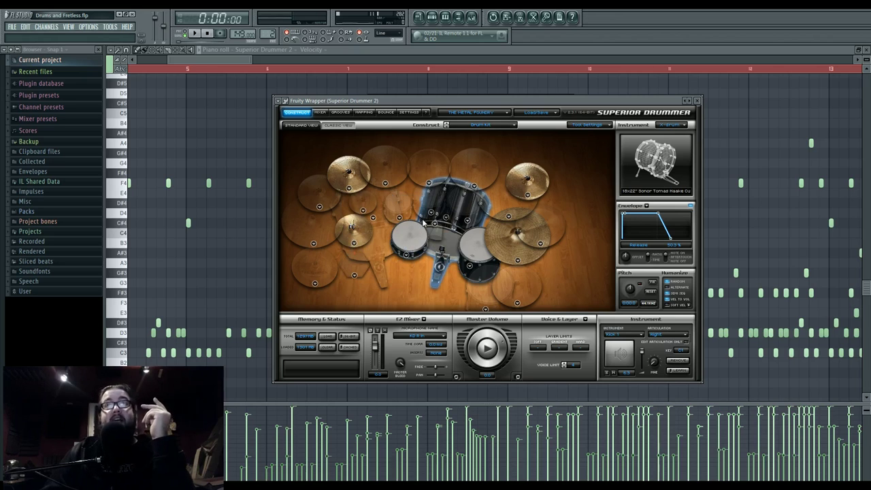
# Compare Superior Drummer's kit construction view with its microphone mixer, and show the project mixer's Insert 10.
pyautogui.click(320, 112)
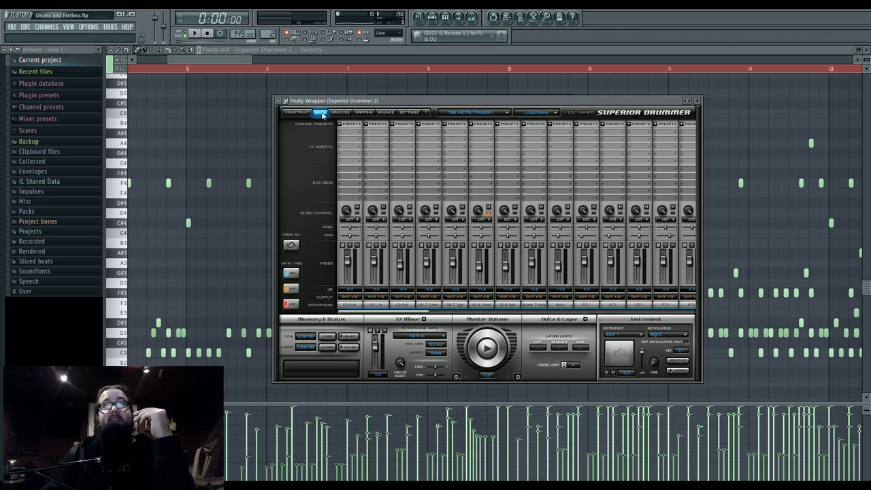
pyautogui.click(298, 112)
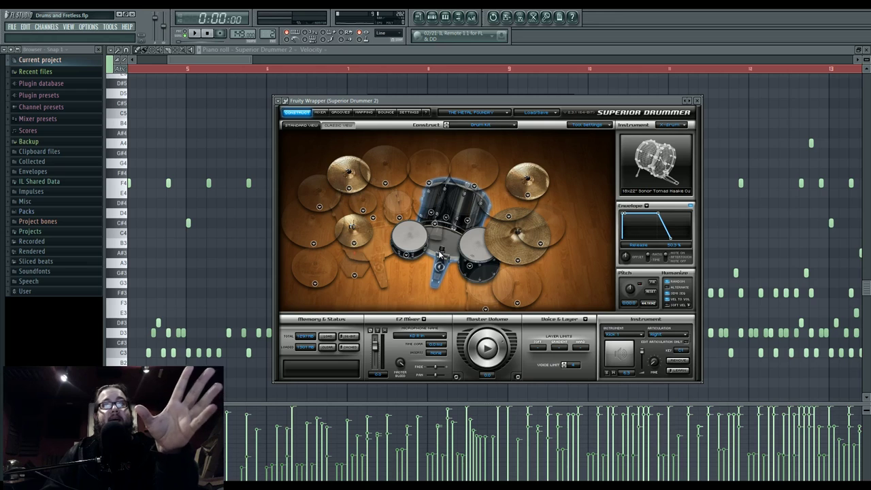
pyautogui.click(319, 113)
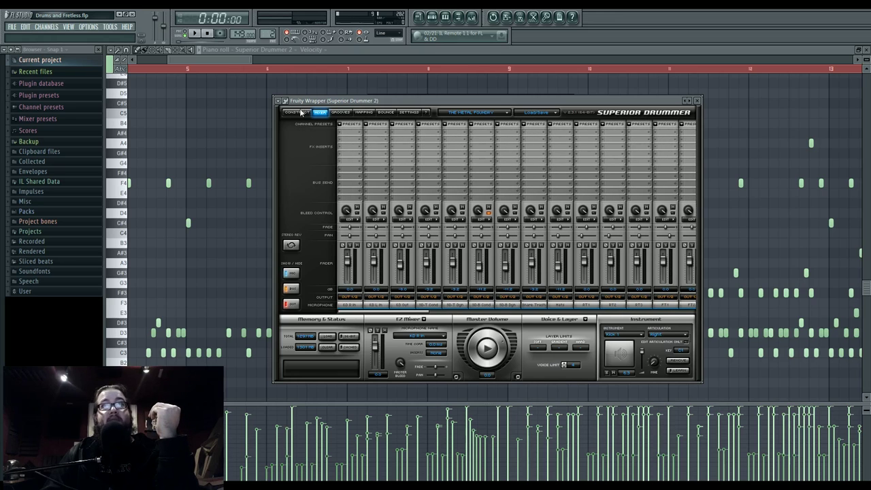
pyautogui.click(306, 113)
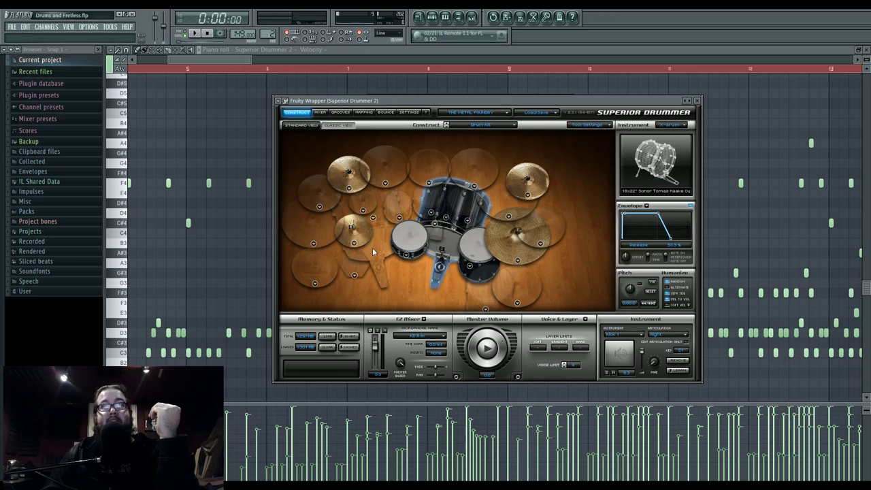
pyautogui.click(320, 113)
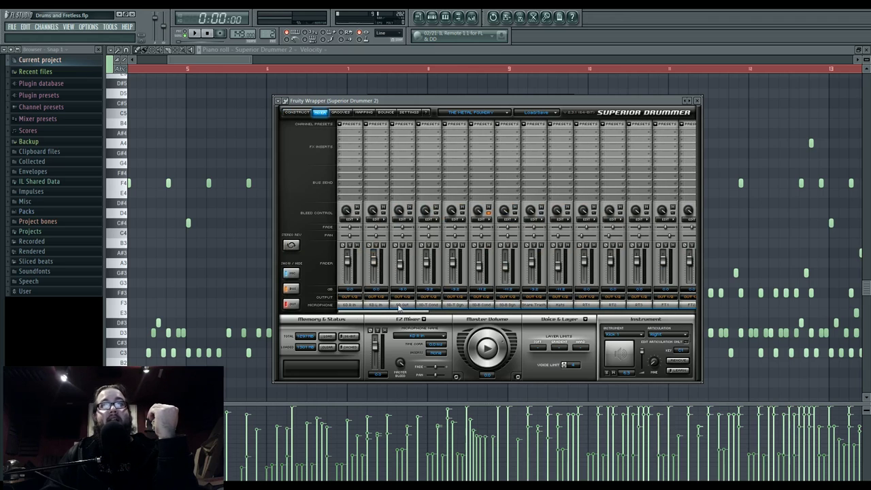
pyautogui.moveTo(426, 311)
pyautogui.mouseDown()
pyautogui.moveTo(519, 319)
pyautogui.moveTo(412, 317)
pyautogui.mouseUp()
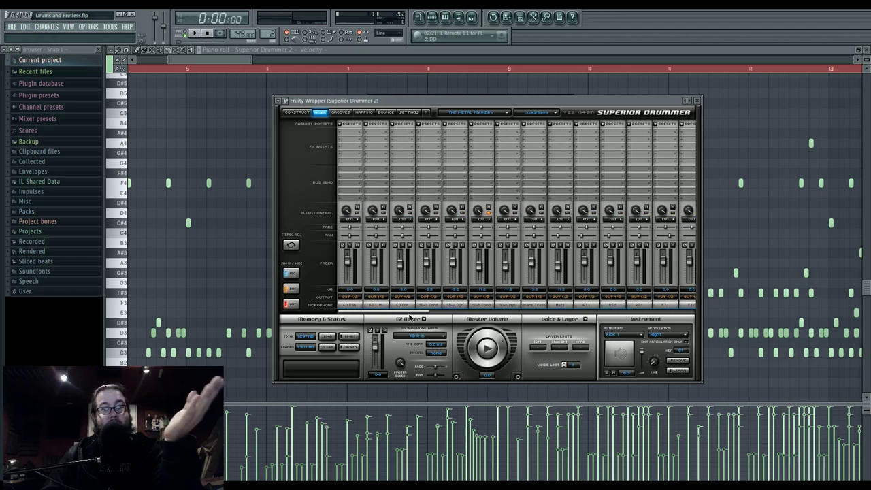
pyautogui.click(297, 113)
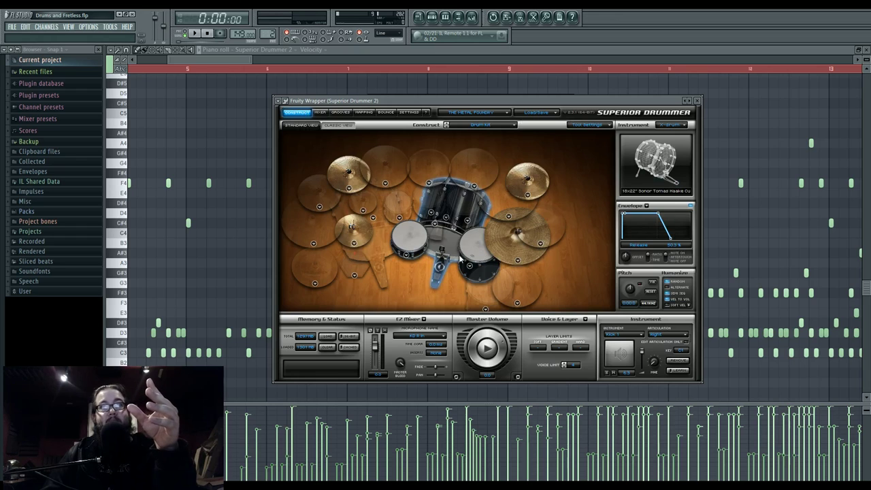
pyautogui.click(325, 113)
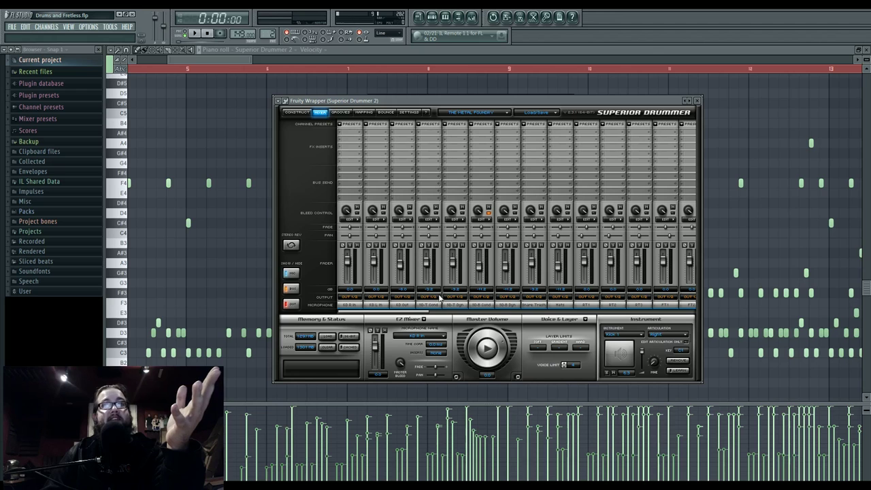
pyautogui.click(298, 113)
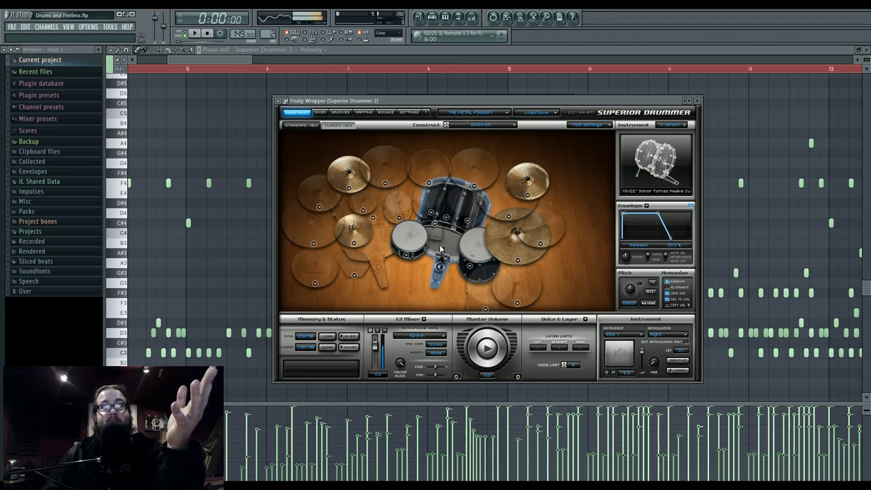
pyautogui.press('F9')
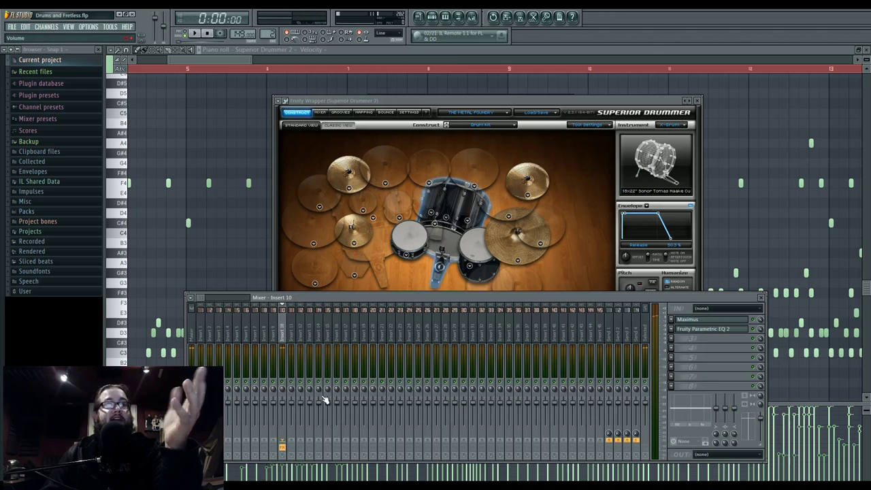
# Solo the SD-B Cond and SD-B Dyn snare microphone channels in Superior Drummer's mixer.
pyautogui.click(321, 113)
pyautogui.click(435, 110)
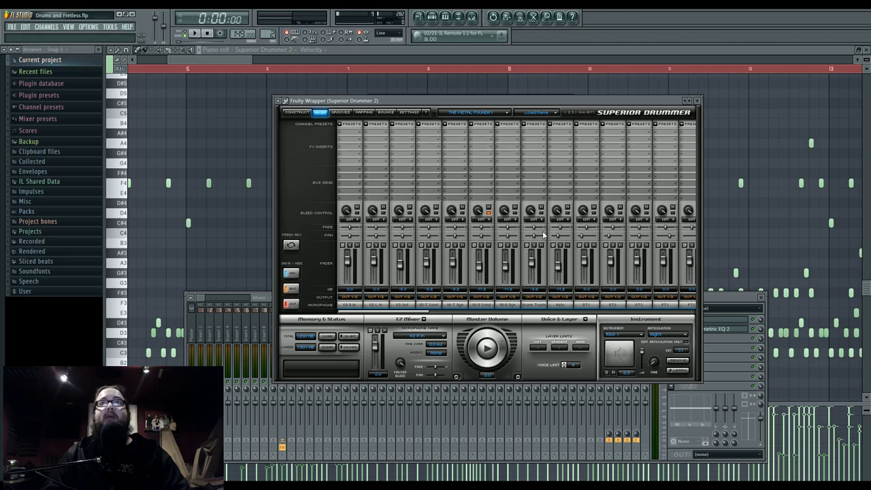
pyautogui.click(482, 245)
pyautogui.click(508, 244)
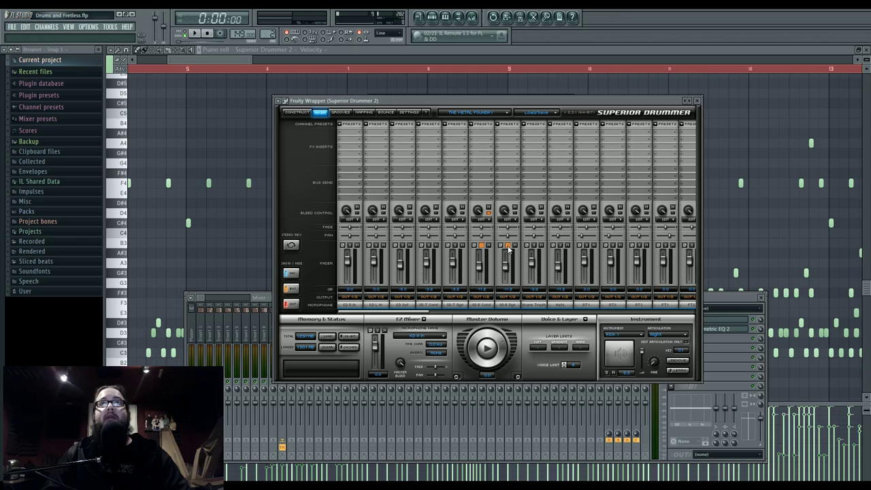
# Play the pattern through the soloed snare microphones, stop playback, and return Superior Drummer to its kit construction view.
pyautogui.click(195, 34)
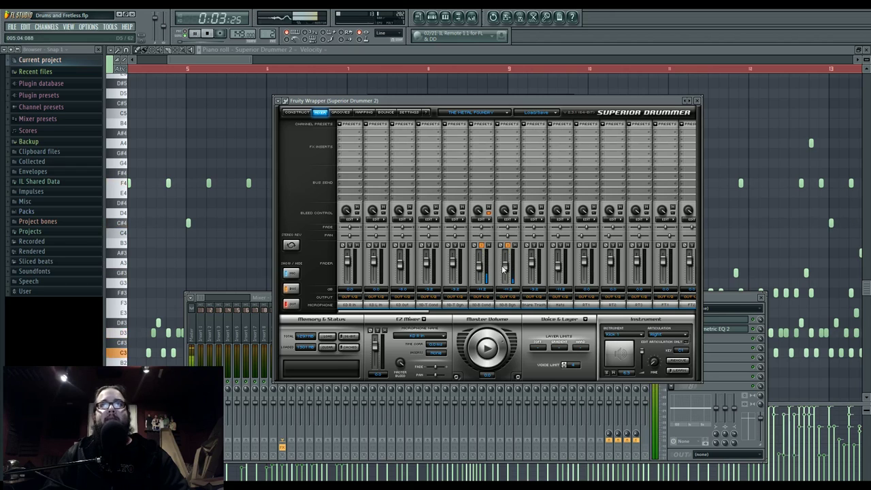
pyautogui.press('space')
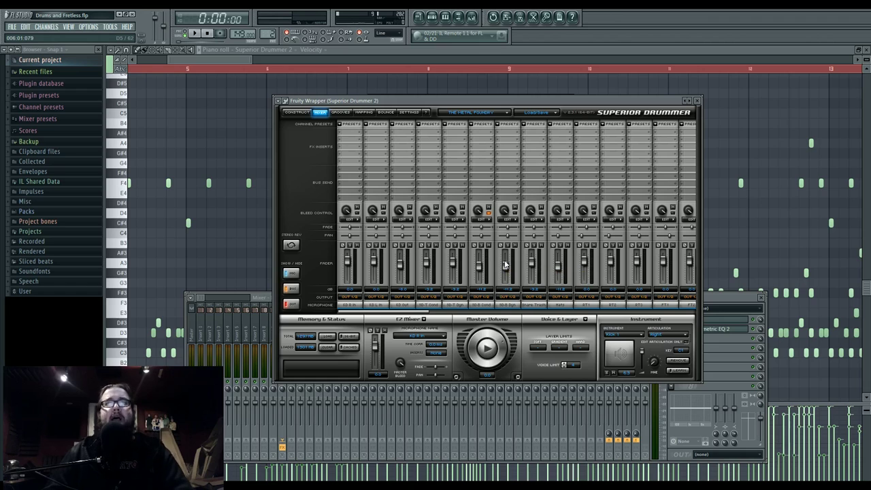
pyautogui.click(294, 112)
pyautogui.moveTo(413, 102)
pyautogui.mouseDown()
pyautogui.moveTo(405, 127)
pyautogui.moveTo(412, 100)
pyautogui.mouseUp()
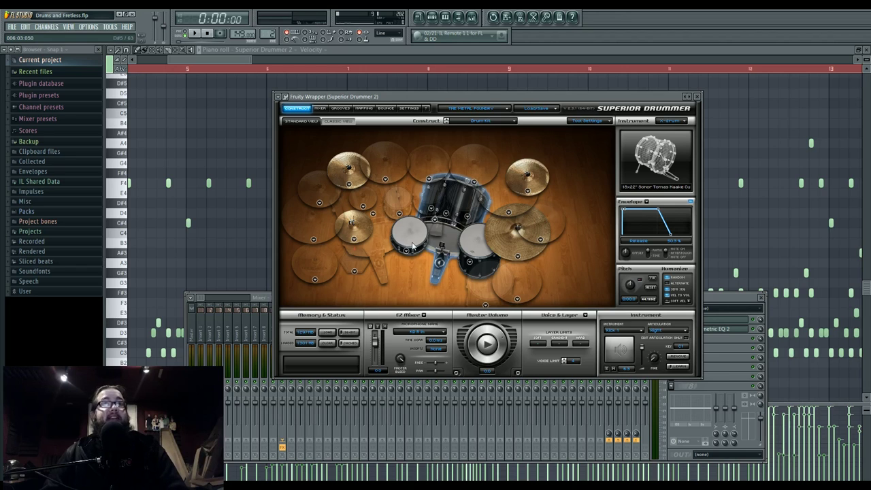
# Look at the drum notes in the piano roll, and play the pattern briefly with Superior Drummer's kit shown.
pyautogui.click(197, 290)
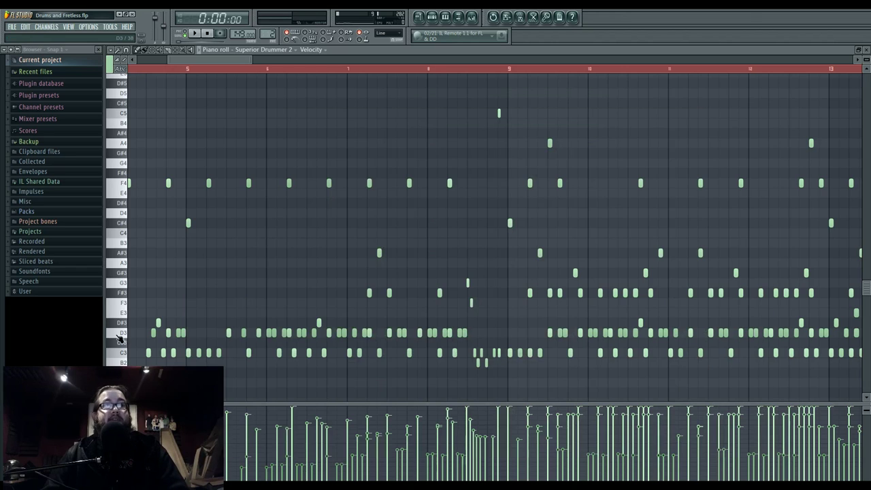
pyautogui.click(469, 21)
pyautogui.press('space')
pyautogui.click(434, 19)
pyautogui.click(420, 121)
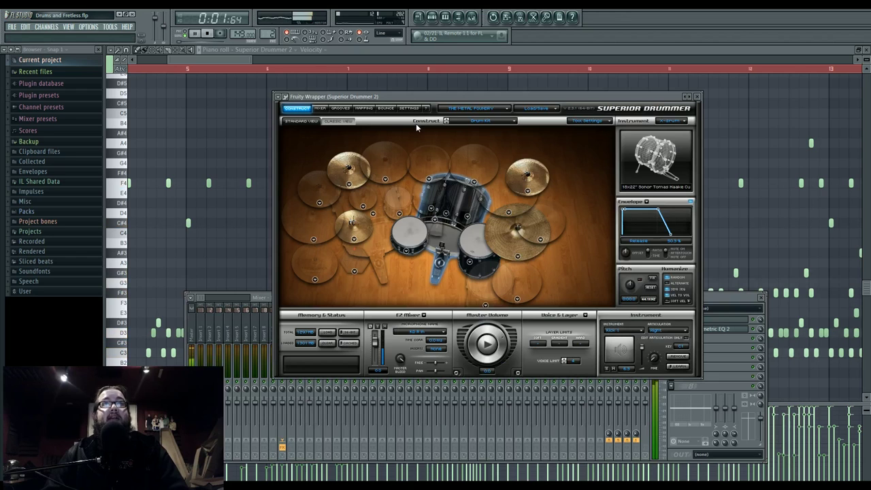
pyautogui.press('space')
# Audition the snare with repeated hits in Superior Drummer's kit construction view.
pyautogui.click(407, 233)
pyautogui.click(407, 233)
pyautogui.click(405, 230)
pyautogui.click(404, 230)
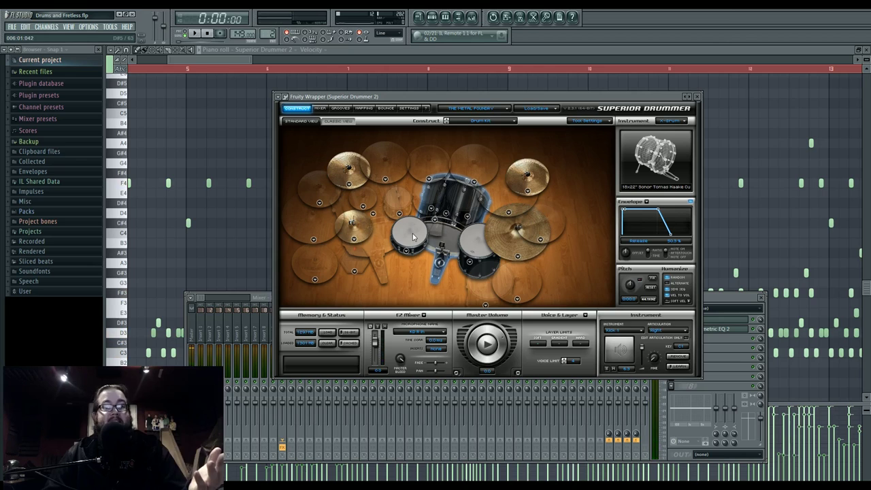
pyautogui.click(319, 108)
pyautogui.click(306, 110)
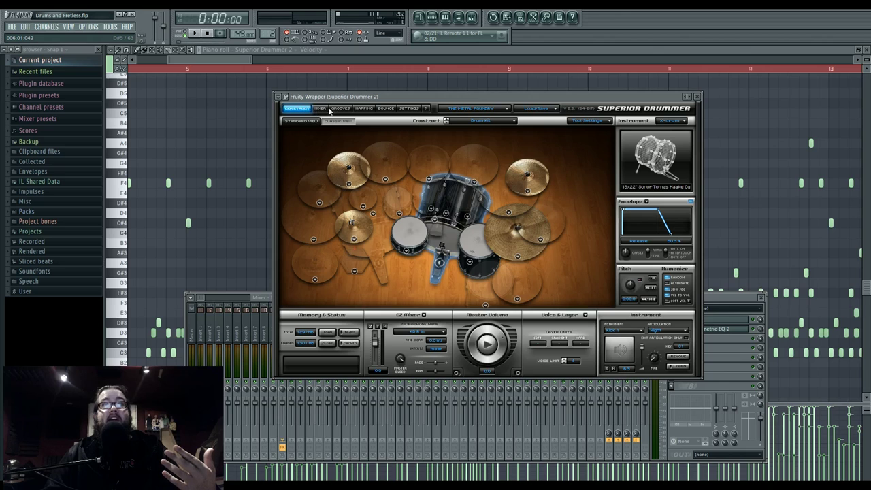
# Show the snare's note mapping and audition its Center articulation from soft to full velocity.
pyautogui.click(364, 108)
pyautogui.click(418, 233)
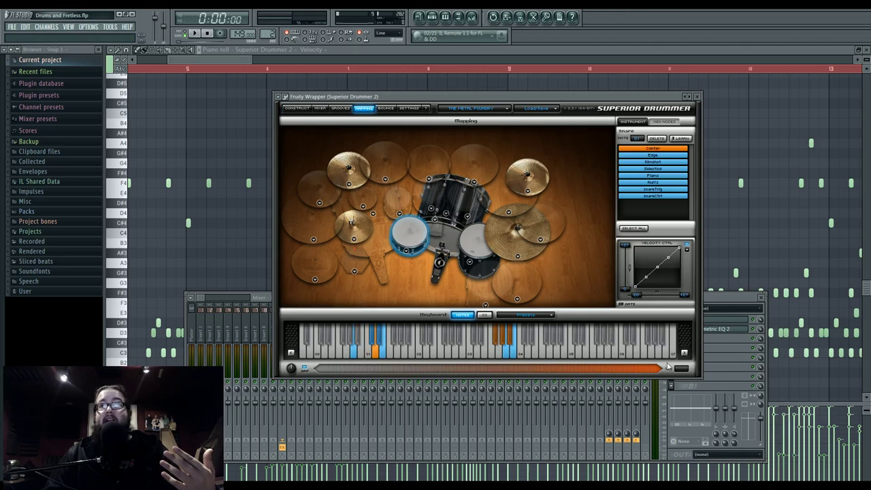
pyautogui.click(379, 369)
pyautogui.click(399, 369)
pyautogui.click(404, 370)
pyautogui.click(326, 370)
pyautogui.moveTo(327, 370); pyautogui.dragTo(496, 370)
pyautogui.click(538, 370)
pyautogui.click(598, 370)
pyautogui.click(658, 370)
pyautogui.click(666, 370)
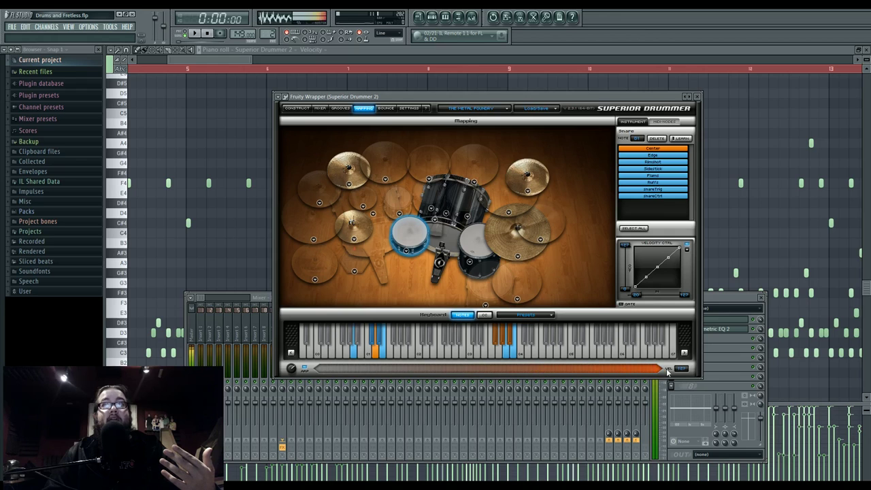
# Audition the snare's Edge articulation at several velocities up to full strength.
pyautogui.click(663, 157)
pyautogui.click(661, 158)
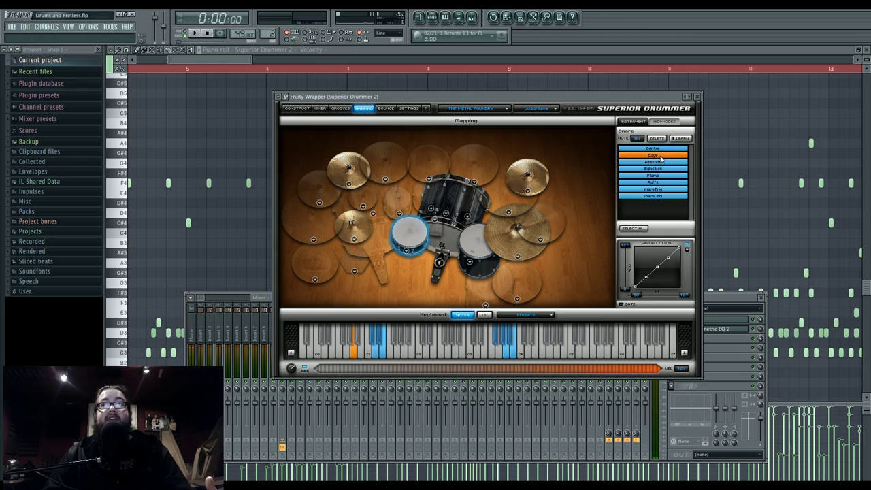
pyautogui.click(438, 368)
pyautogui.click(524, 368)
pyautogui.click(593, 368)
pyautogui.click(657, 368)
# Audition the snare's Rimshot articulation across the velocity range and review the articulations listed below it.
pyautogui.click(654, 162)
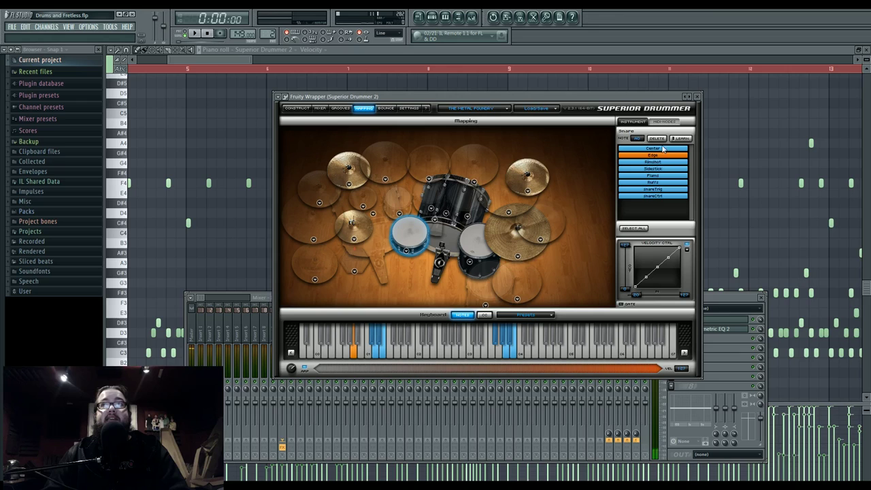
pyautogui.click(348, 368)
pyautogui.click(468, 368)
pyautogui.click(443, 369)
pyautogui.click(412, 369)
pyautogui.click(558, 370)
pyautogui.click(657, 368)
pyautogui.click(653, 177)
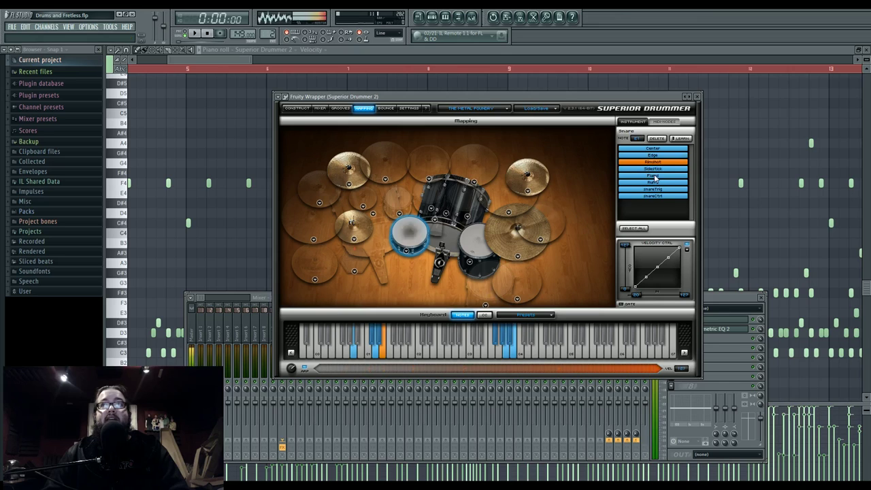
pyautogui.click(658, 182)
pyautogui.click(670, 191)
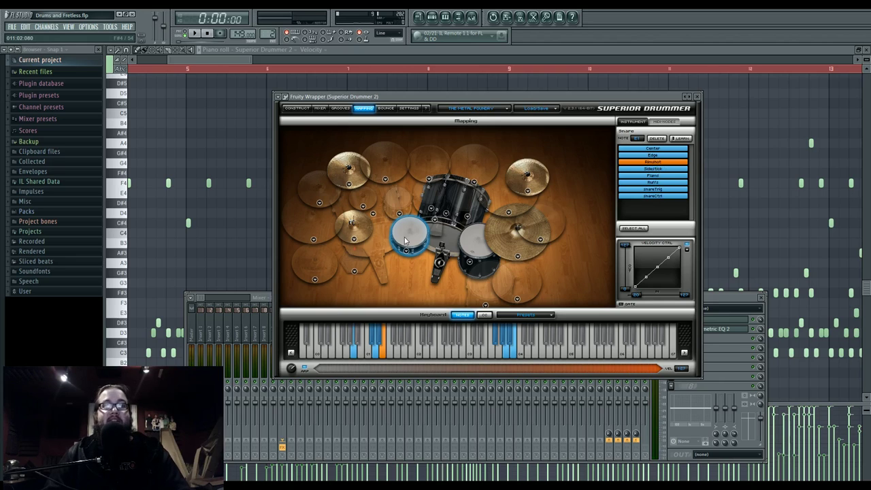
# Show the floor tom's note mapping and audition its Center articulation across the velocity range.
pyautogui.click(471, 245)
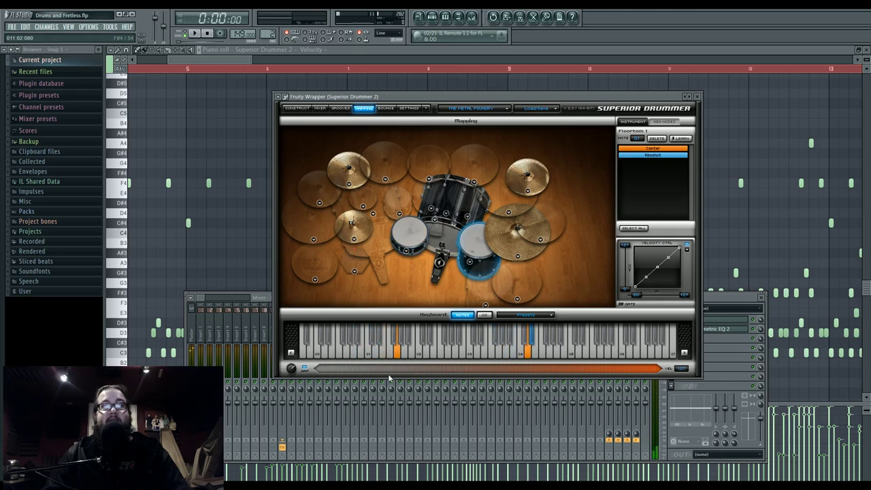
pyautogui.moveTo(391, 371); pyautogui.dragTo(641, 372)
pyautogui.click(530, 345)
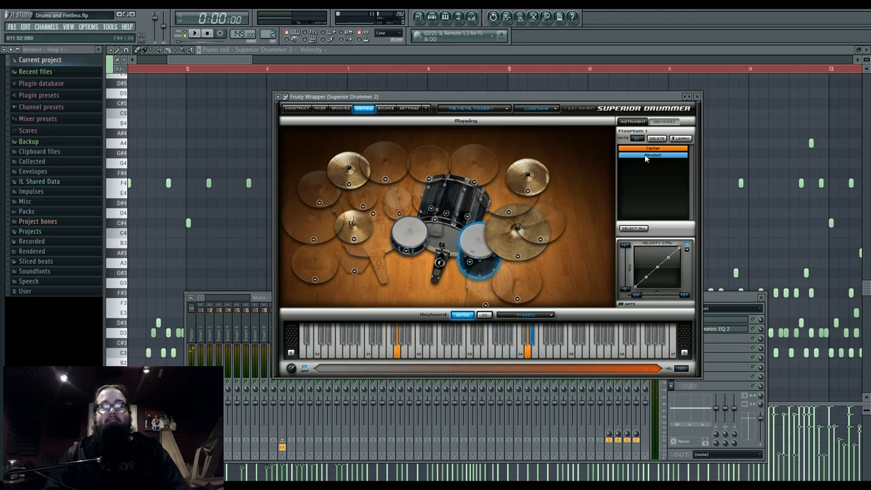
pyautogui.click(479, 240)
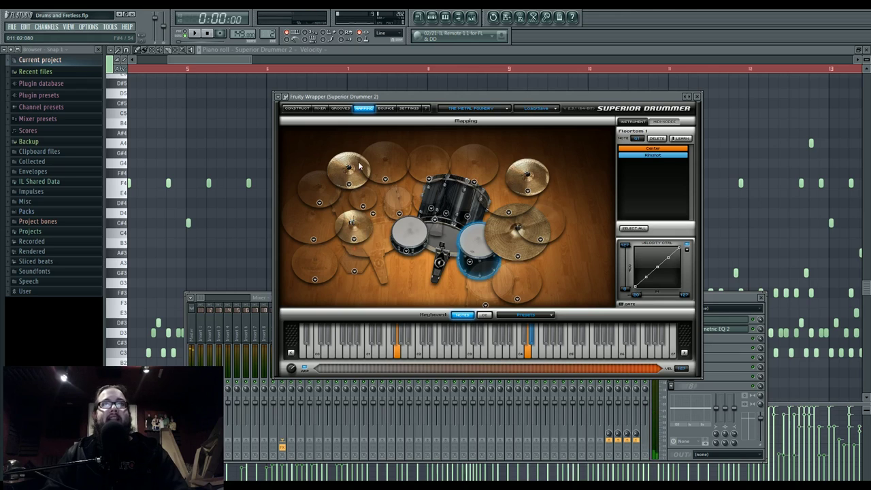
pyautogui.click(480, 241)
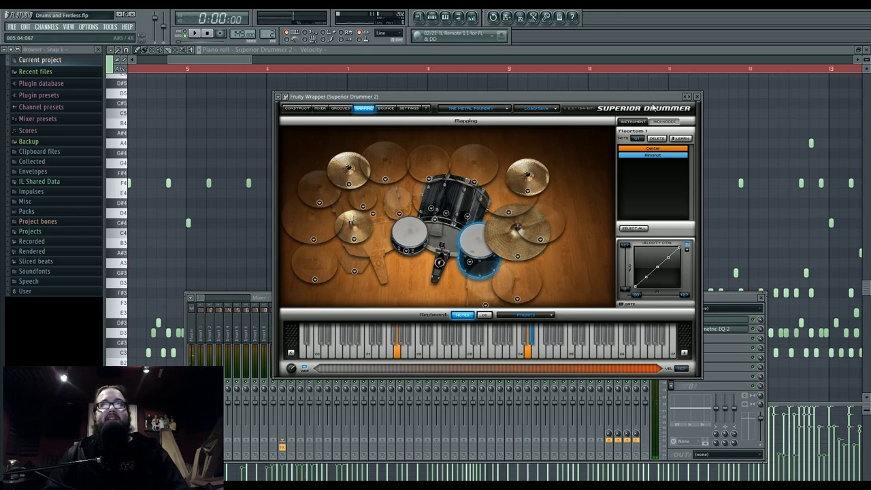
# Show Superior Drummer's microphone mixer and compare it with the project mixer's Insert 10.
pyautogui.click(317, 109)
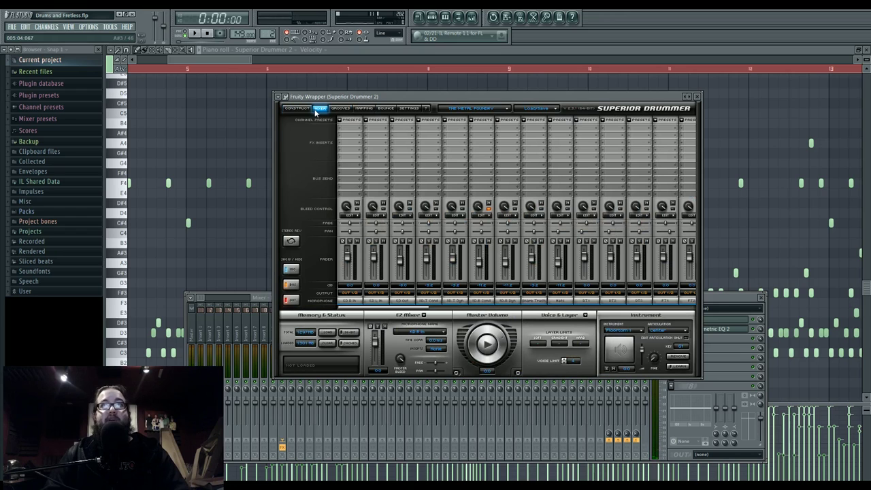
pyautogui.moveTo(408, 98); pyautogui.dragTo(402, 89)
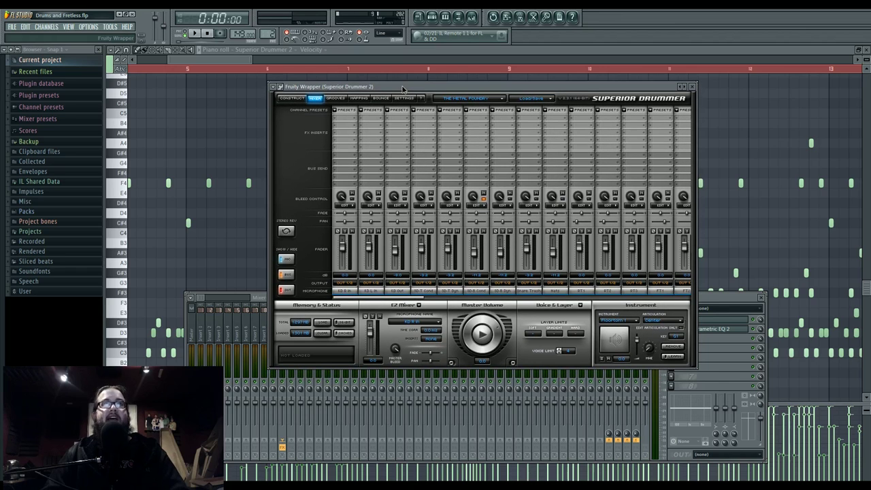
pyautogui.moveTo(402, 89); pyautogui.dragTo(395, 96)
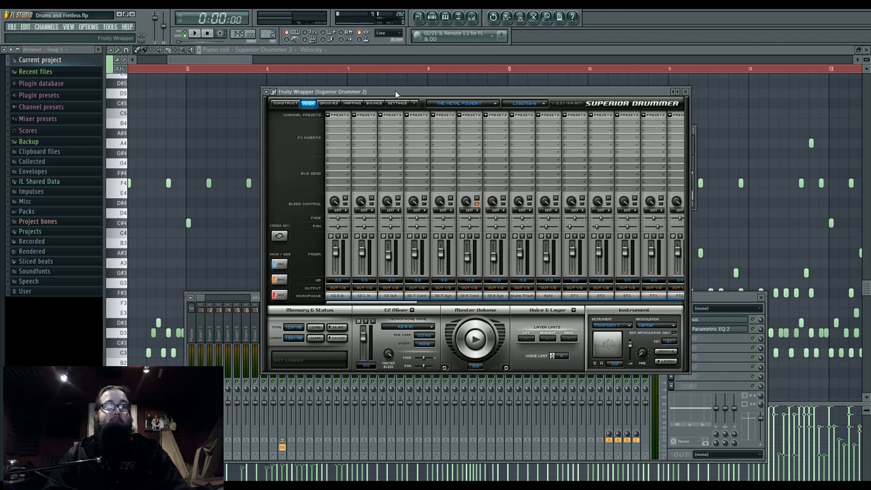
pyautogui.click(706, 297)
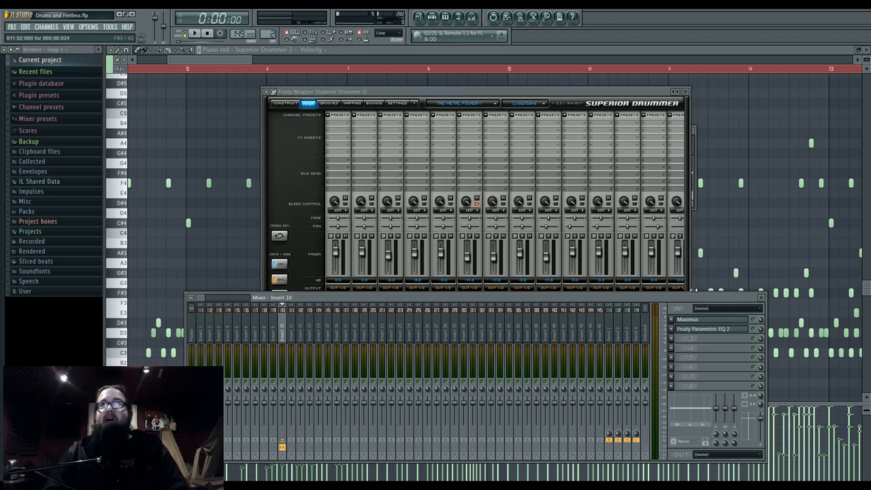
# Return Superior Drummer to the kit construction view and bring the project mixer in front of it.
pyautogui.click(286, 103)
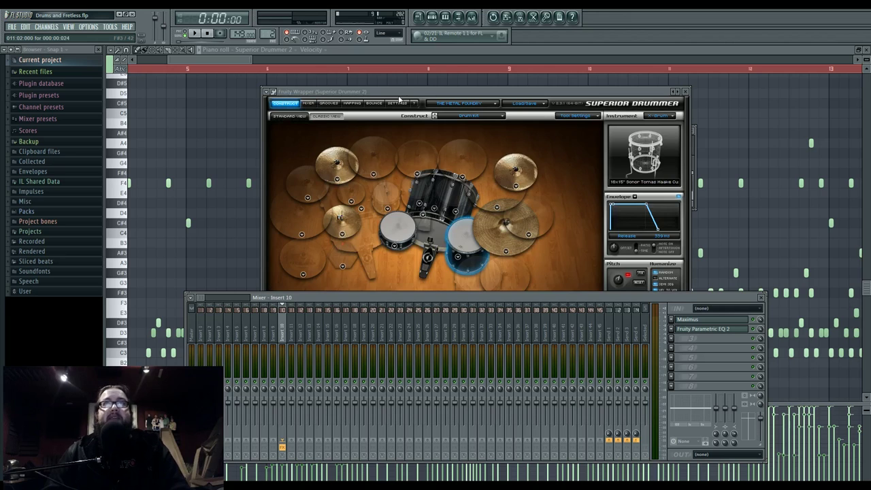
pyautogui.moveTo(400, 92); pyautogui.dragTo(400, 135)
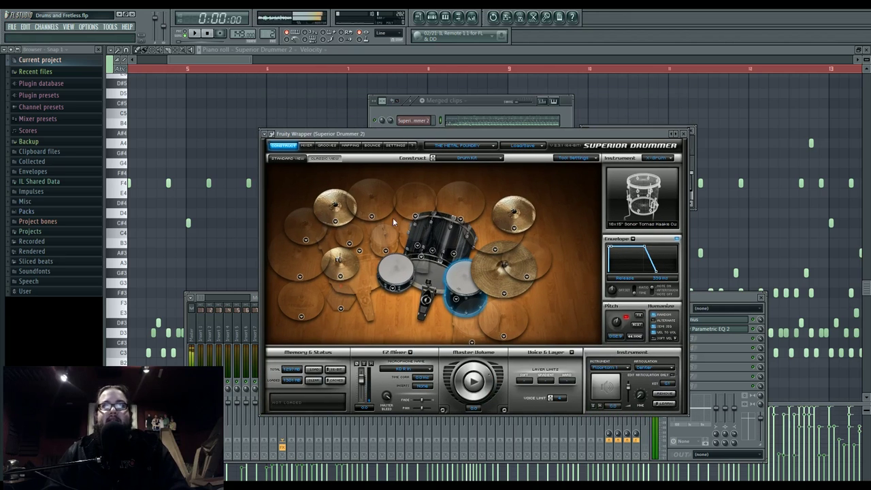
pyautogui.click(717, 307)
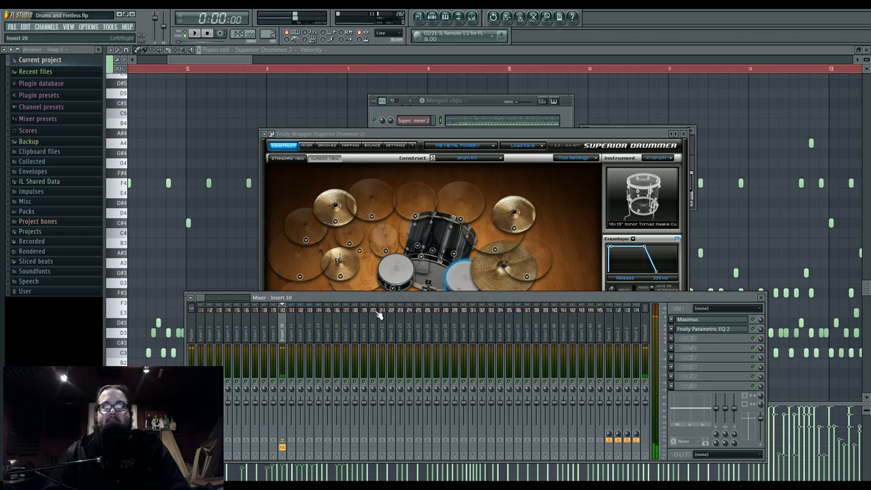
# Look at Insert 10's Maximus settings, including the low band, and its Fruity Parametric EQ 2 curve.
pyautogui.click(711, 320)
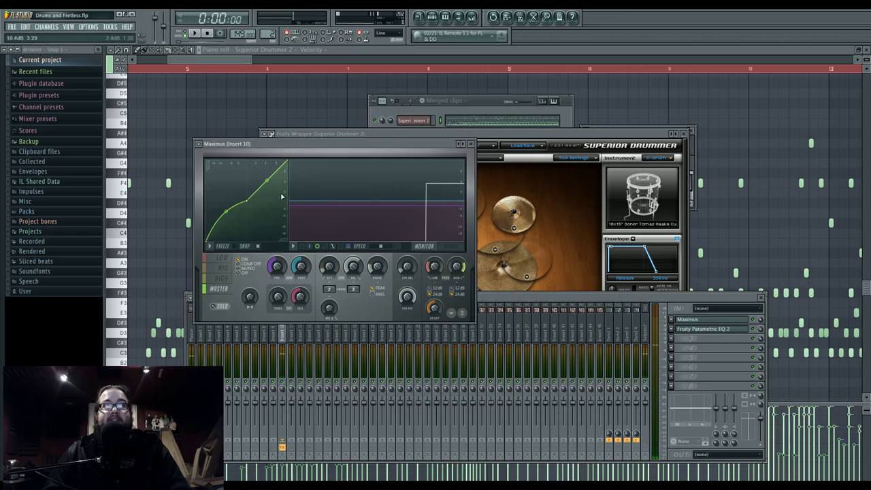
pyautogui.click(222, 257)
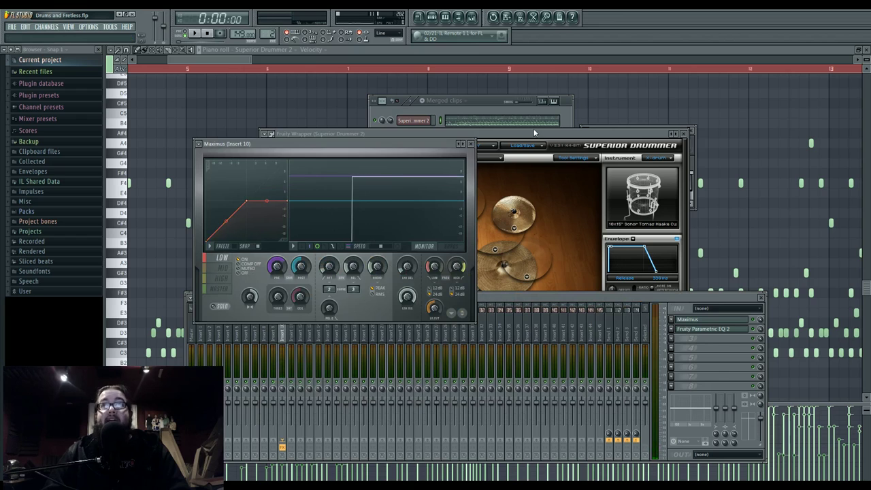
pyautogui.click(715, 330)
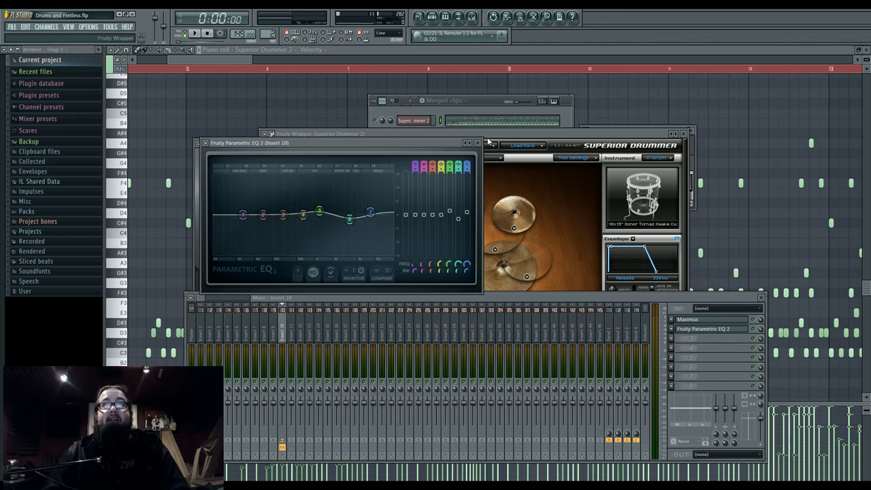
# Look at the output routing options for the first kick microphone in Superior Drummer's mixer, leaving Out 1/2 selected.
pyautogui.click(497, 135)
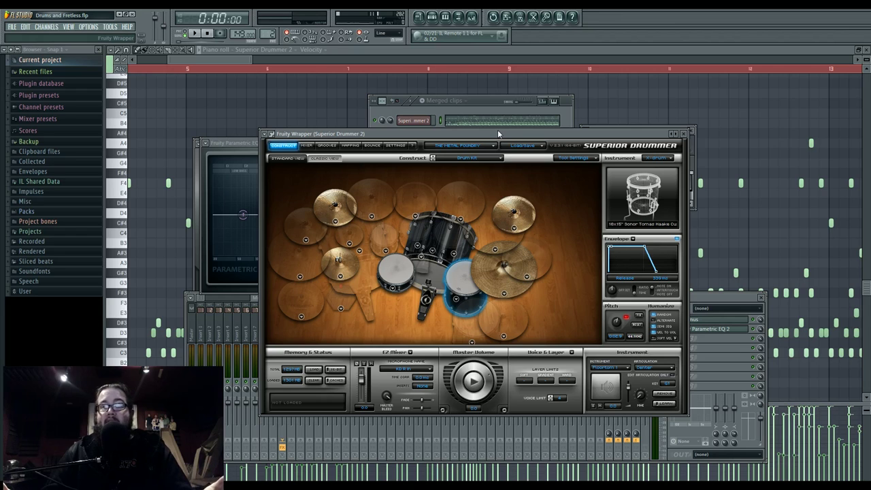
pyautogui.click(307, 145)
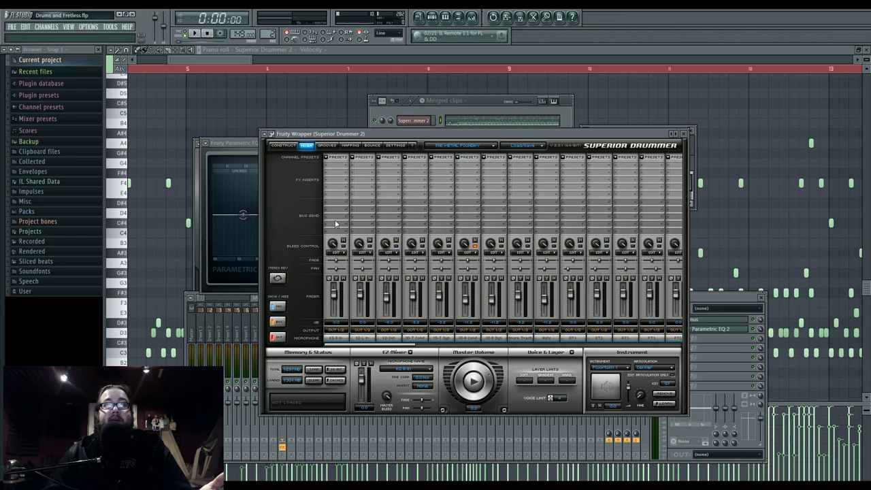
pyautogui.click(338, 330)
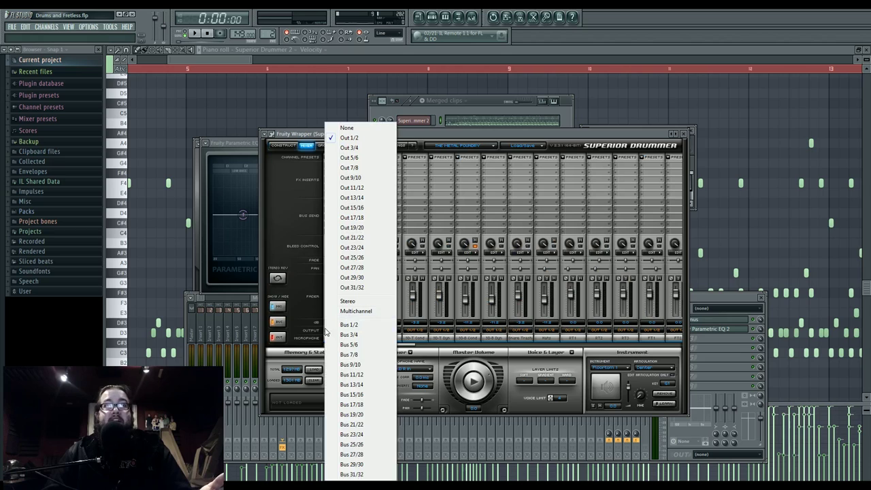
pyautogui.click(309, 317)
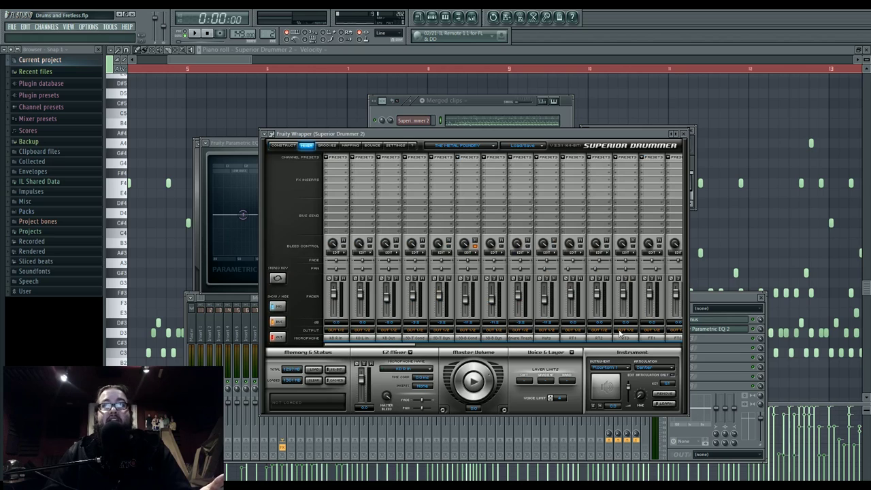
# Examine the Fruity Wrapper's processing options and output connections for Superior Drummer alongside the project mixer's inserts.
pyautogui.click(271, 134)
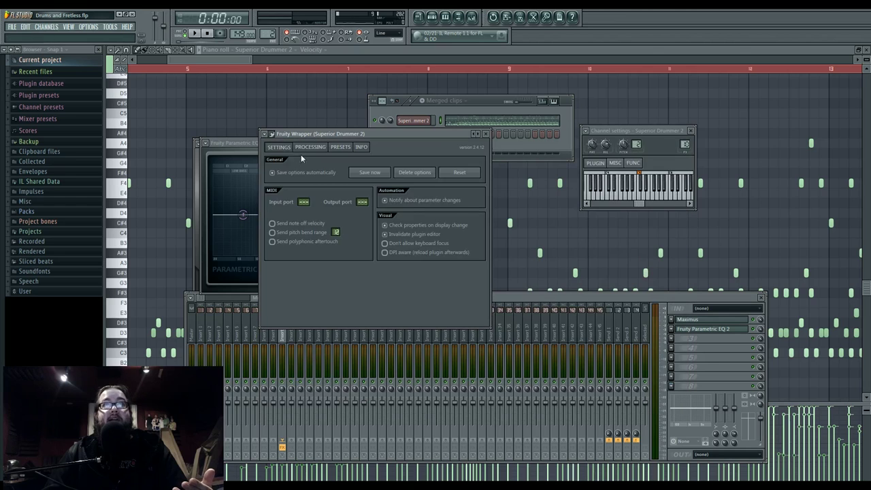
pyautogui.click(310, 147)
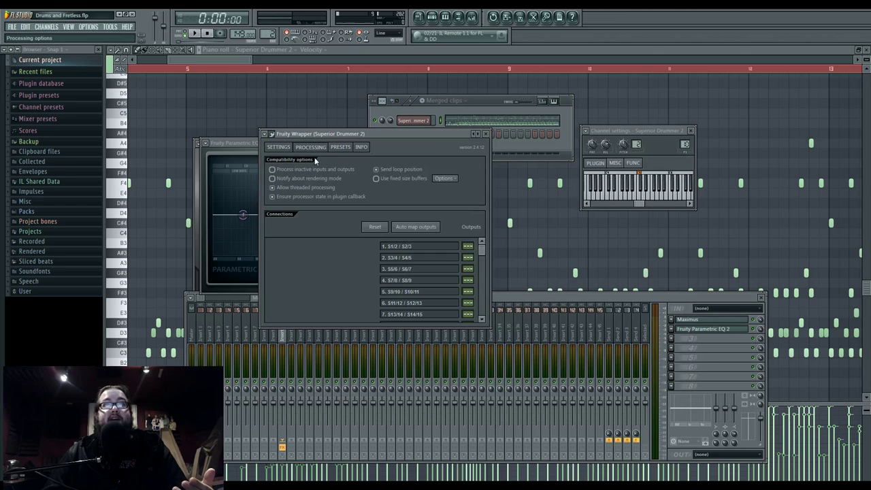
pyautogui.click(507, 298)
pyautogui.click(377, 279)
pyautogui.scroll(3, 396, 280)
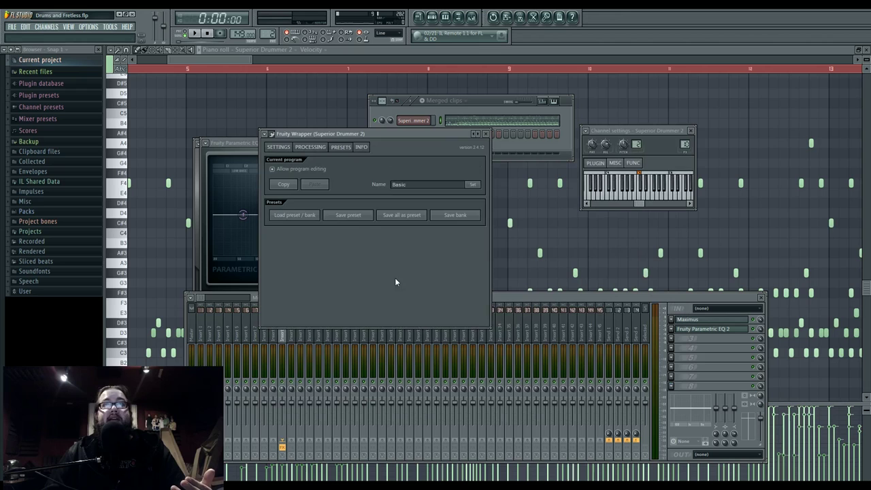
pyautogui.scroll(-1, 397, 280)
pyautogui.moveTo(482, 250)
pyautogui.mouseDown()
pyautogui.moveTo(482, 311)
pyautogui.moveTo(482, 248)
pyautogui.mouseUp()
pyautogui.click(287, 342)
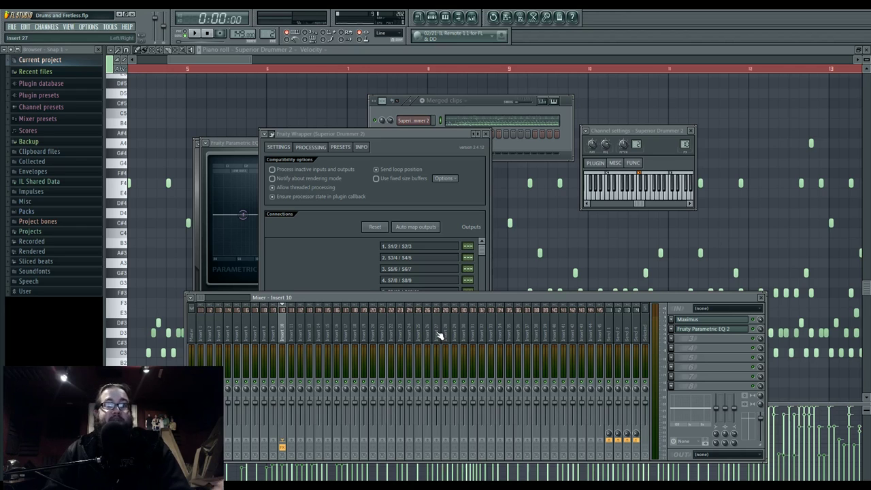
# Return to Superior Drummer's interface, and clear the piano roll's time selection before playing the drum part from around bar 7.
pyautogui.click(280, 147)
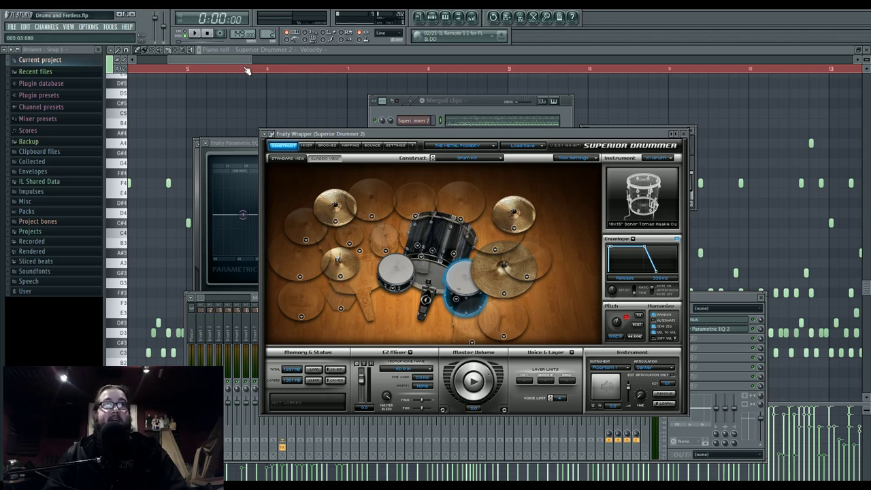
pyautogui.moveTo(242, 61)
pyautogui.mouseDown()
pyautogui.moveTo(197, 62)
pyautogui.moveTo(258, 60)
pyautogui.mouseUp()
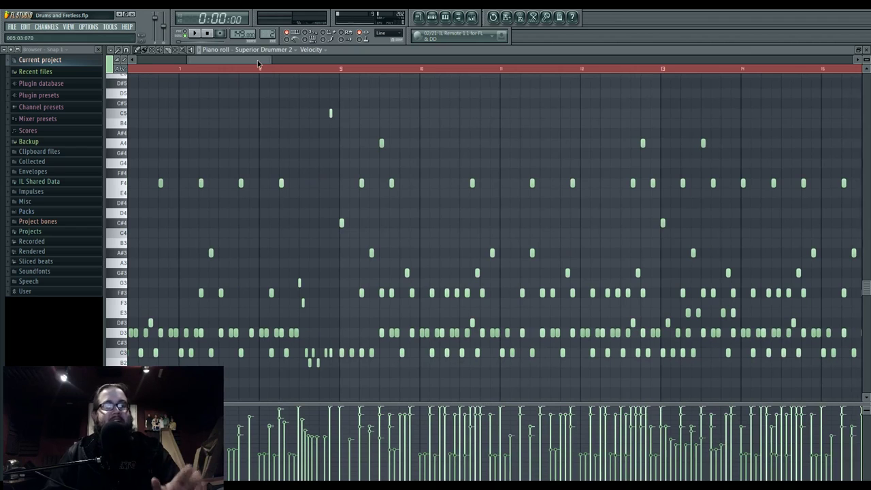
pyautogui.click(231, 71)
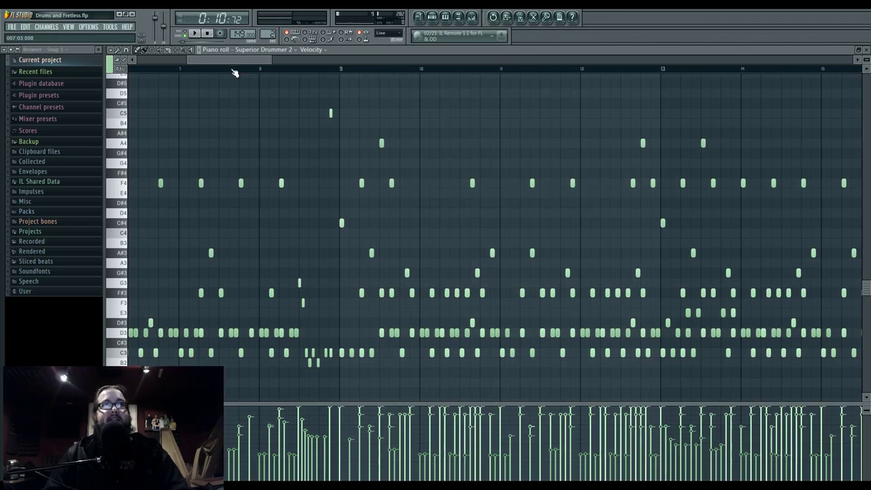
pyautogui.click(179, 58)
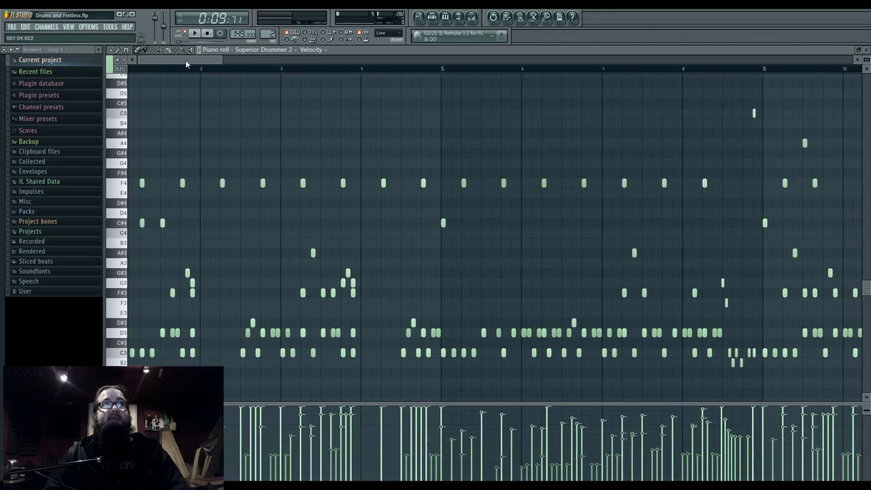
pyautogui.press('space')
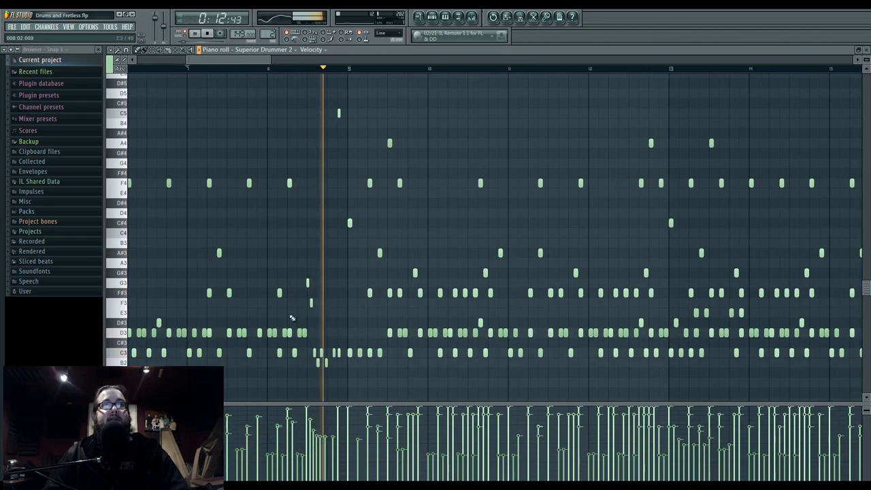
# Play the drum fill from just before bar 8 in the piano roll, restarting it to hear it again through the following bars.
pyautogui.press('space')
pyautogui.scroll(3, 290, 327)
pyautogui.click(243, 68)
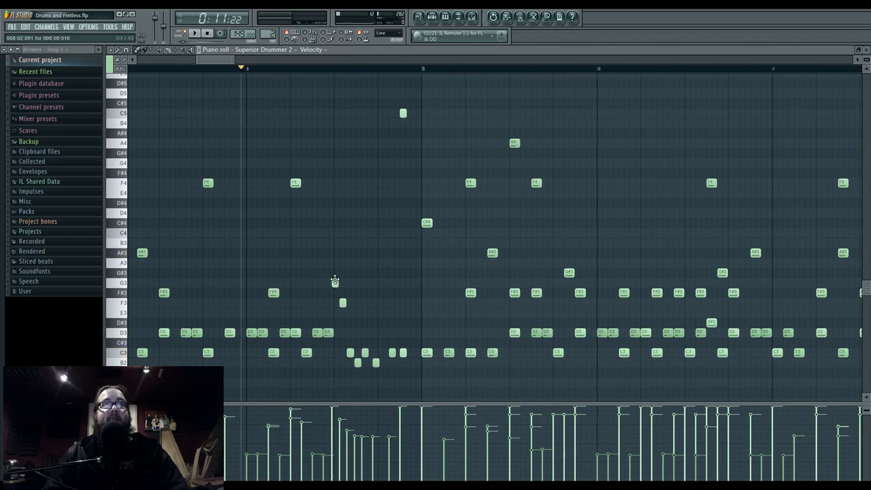
pyautogui.scroll(2, 347, 284)
pyautogui.press('space')
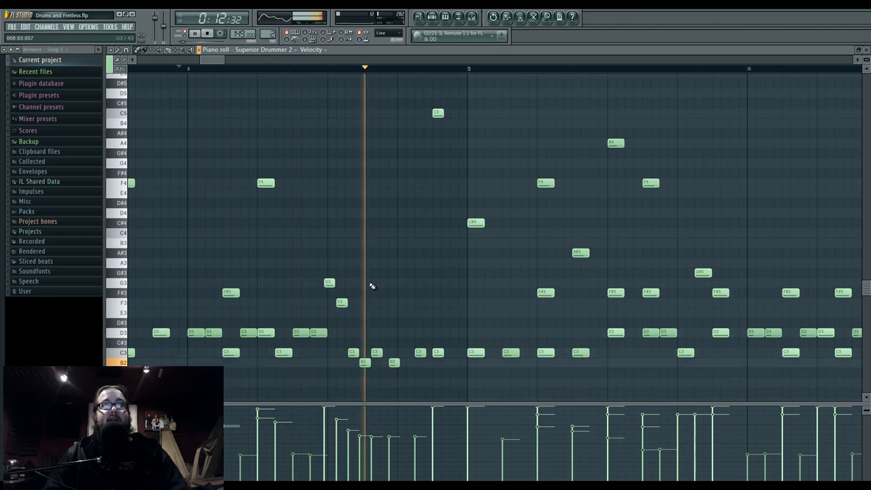
pyautogui.press('space')
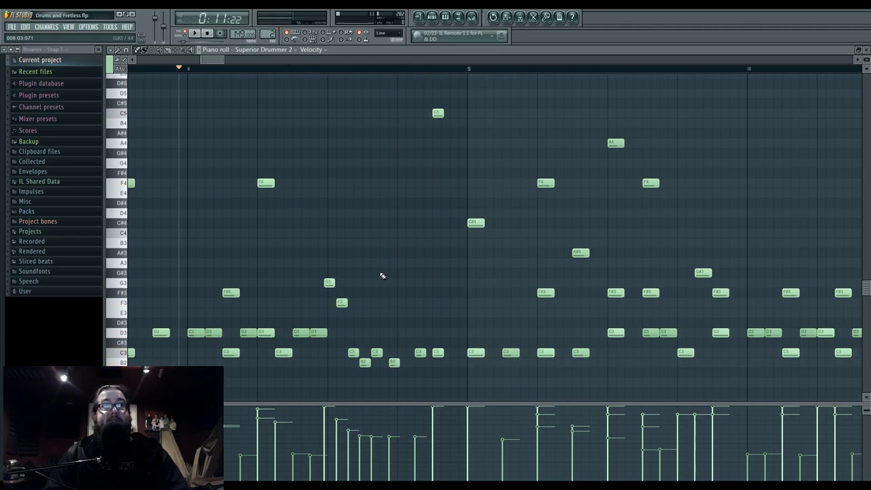
pyautogui.press('space')
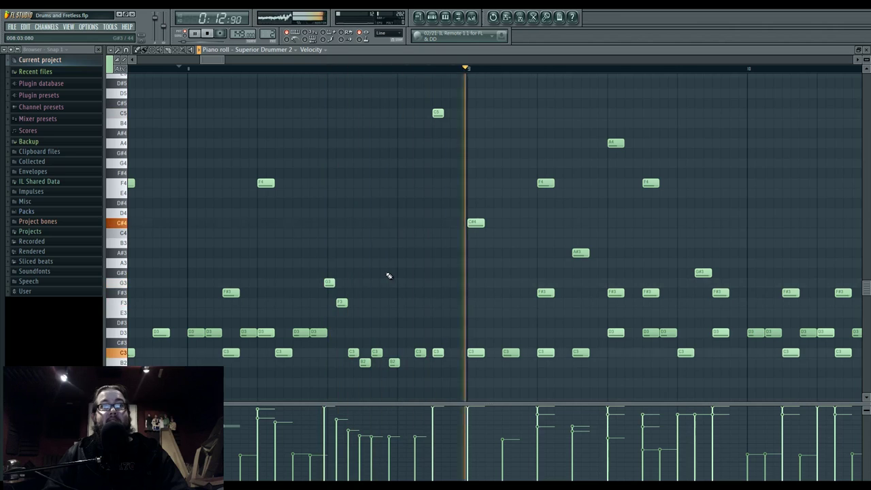
pyautogui.scroll(-2, 485, 296)
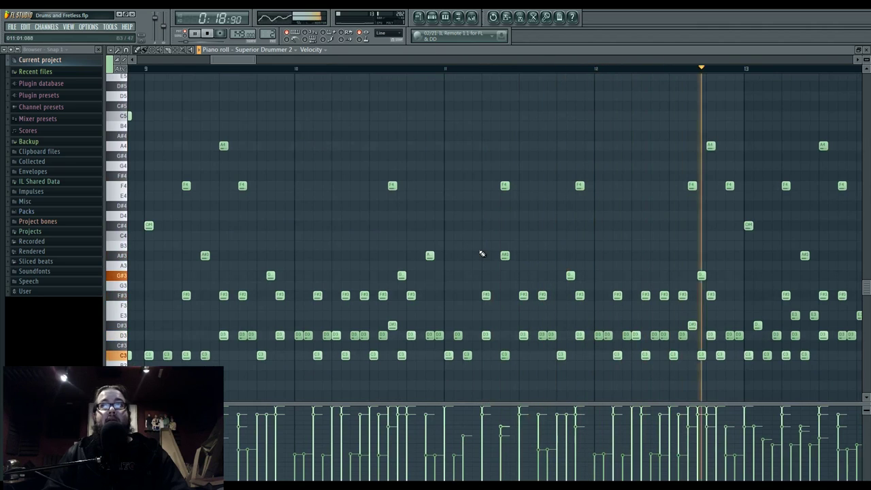
pyautogui.scroll(-2, 481, 253)
pyautogui.press('space')
# Examine the high band and master curves of the Maximus on mixer Insert 10.
pyautogui.click(472, 18)
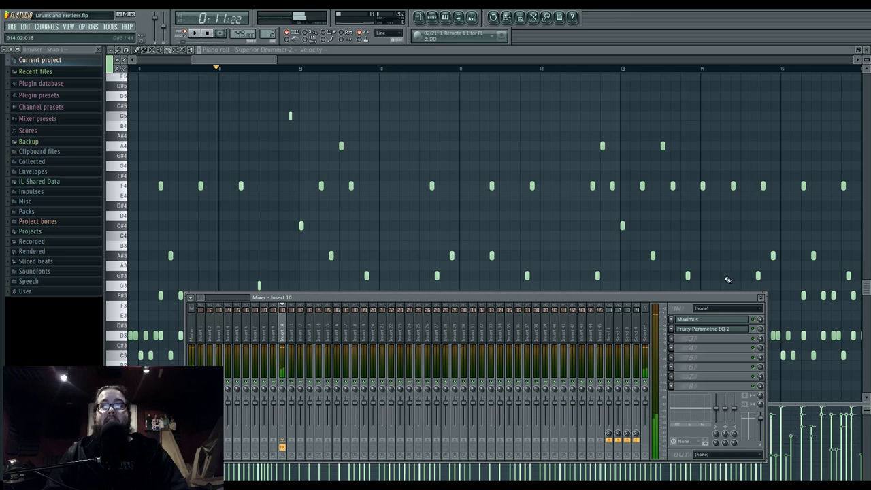
pyautogui.click(719, 319)
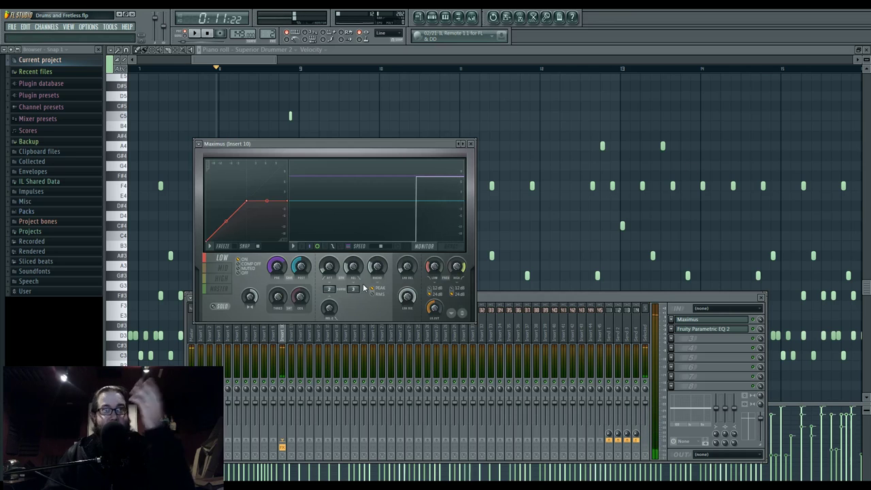
pyautogui.click(223, 279)
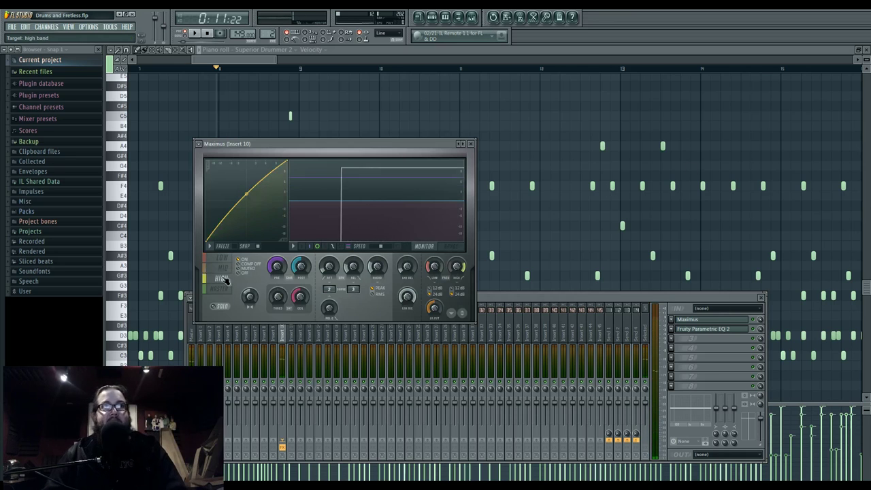
pyautogui.click(223, 288)
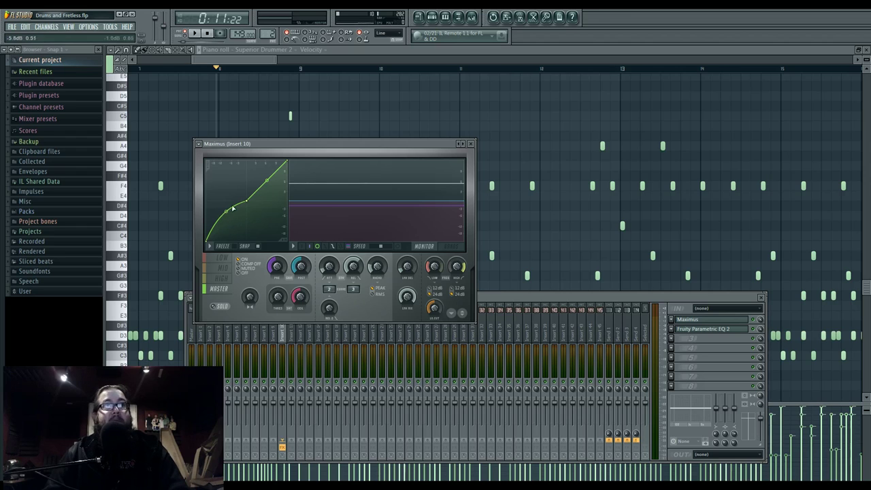
# Adjust Maximus's master release time to 219.56 ms while the drums play, and bring up the low band after stopping playback.
pyautogui.press('space')
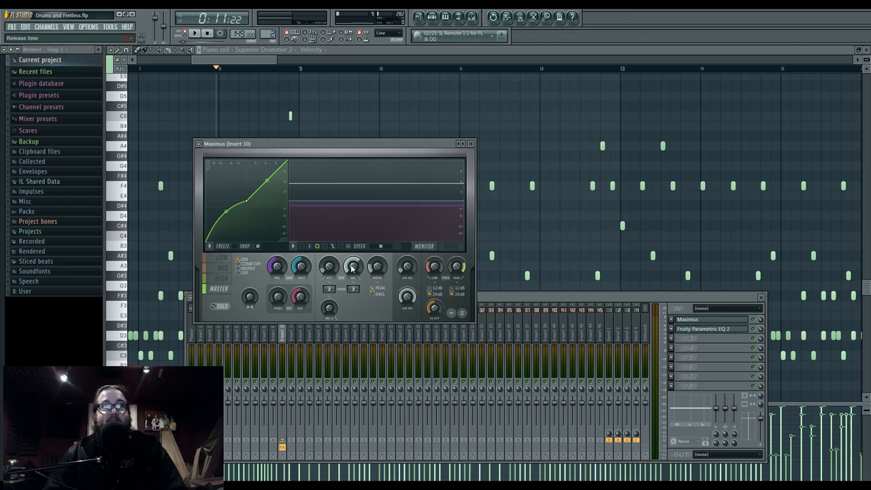
pyautogui.press('space')
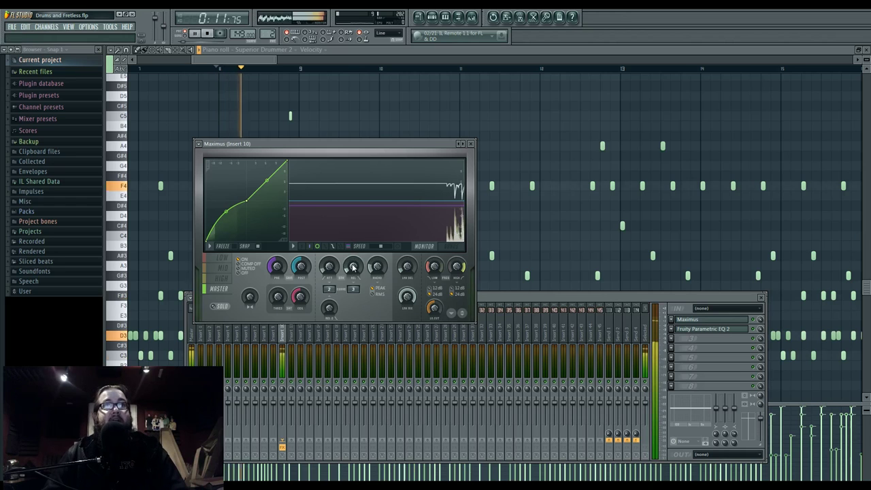
pyautogui.moveTo(353, 266); pyautogui.dragTo(352, 234)
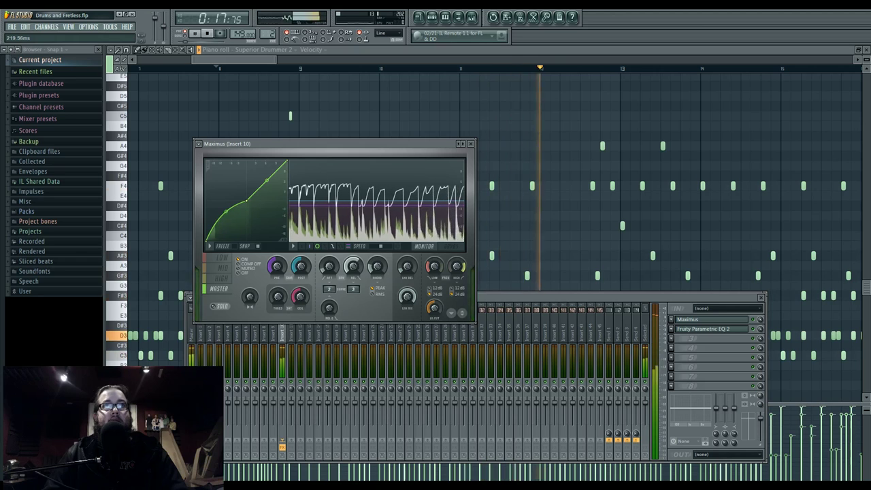
pyautogui.press('space')
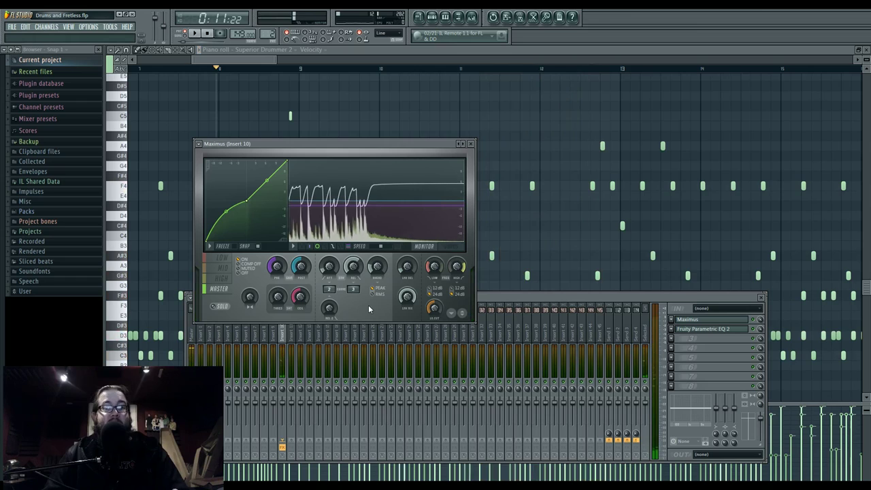
pyautogui.click(219, 258)
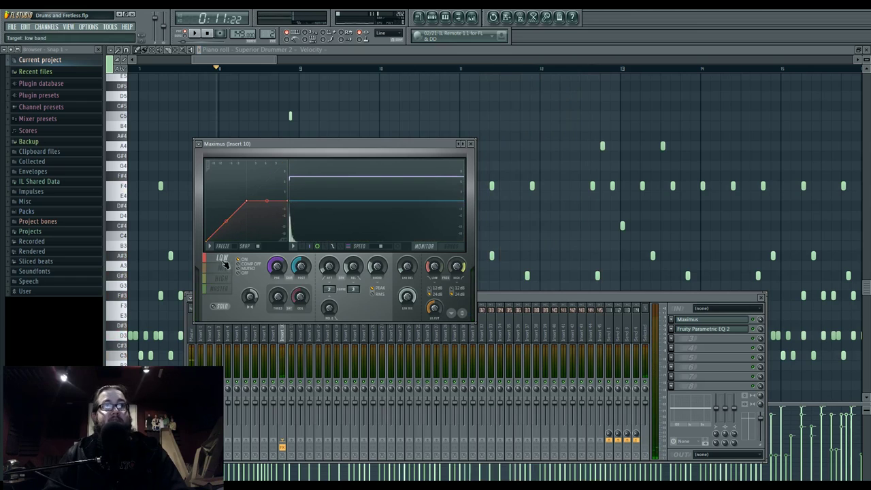
# Look through the microphone channels in Superior Drummer's mixer from the kick mics to the bus, and return to the kit construction view.
pyautogui.click(431, 16)
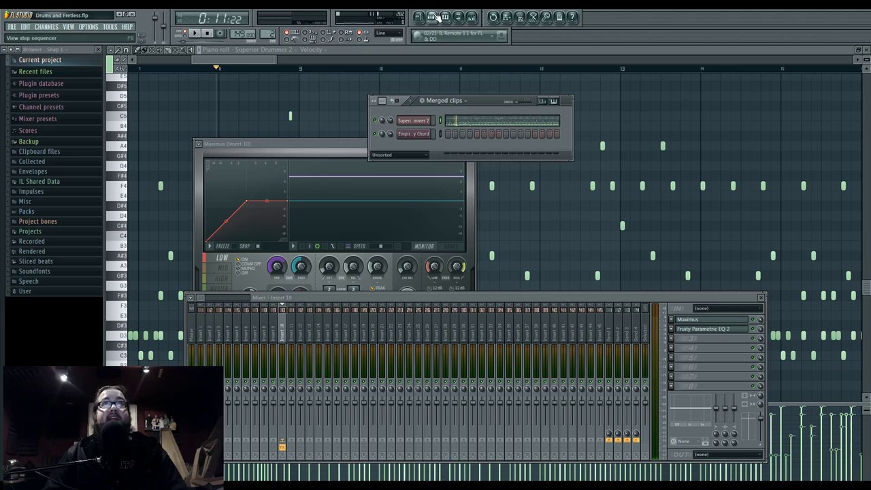
pyautogui.click(411, 120)
pyautogui.click(306, 145)
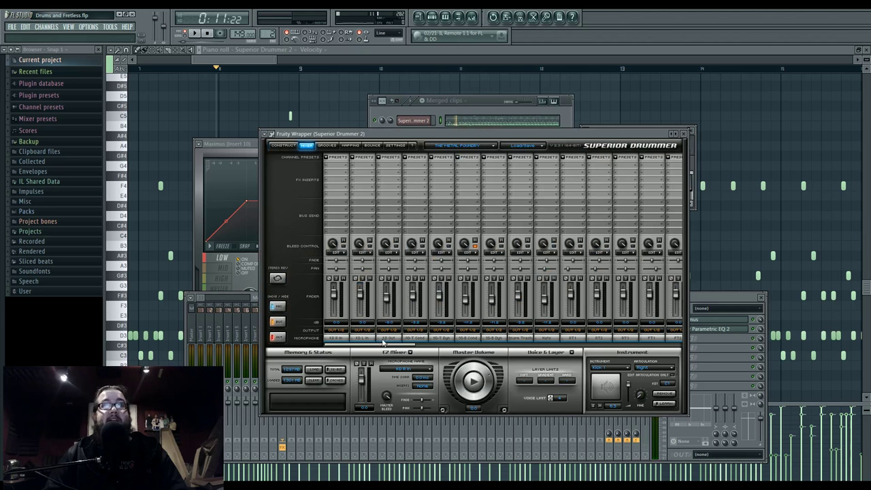
pyautogui.moveTo(383, 344); pyautogui.dragTo(441, 347)
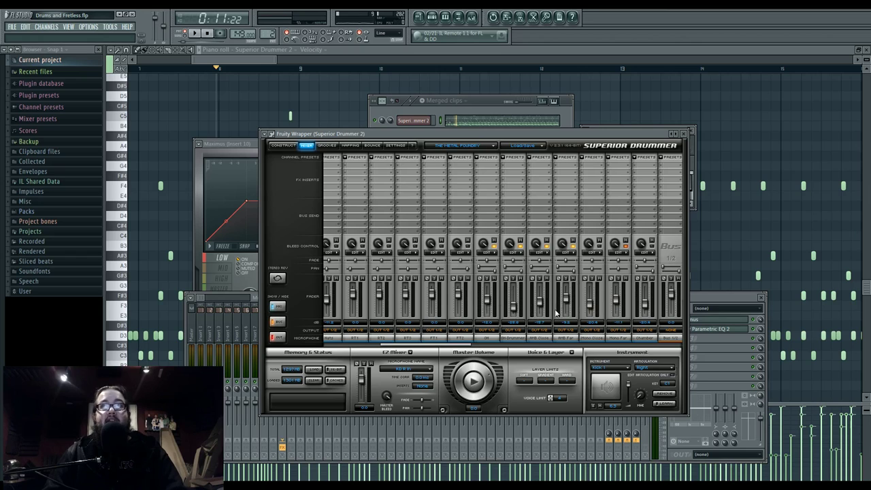
pyautogui.moveTo(467, 347)
pyautogui.mouseDown()
pyautogui.moveTo(411, 346)
pyautogui.moveTo(482, 347)
pyautogui.moveTo(471, 347)
pyautogui.mouseUp()
pyautogui.click(283, 146)
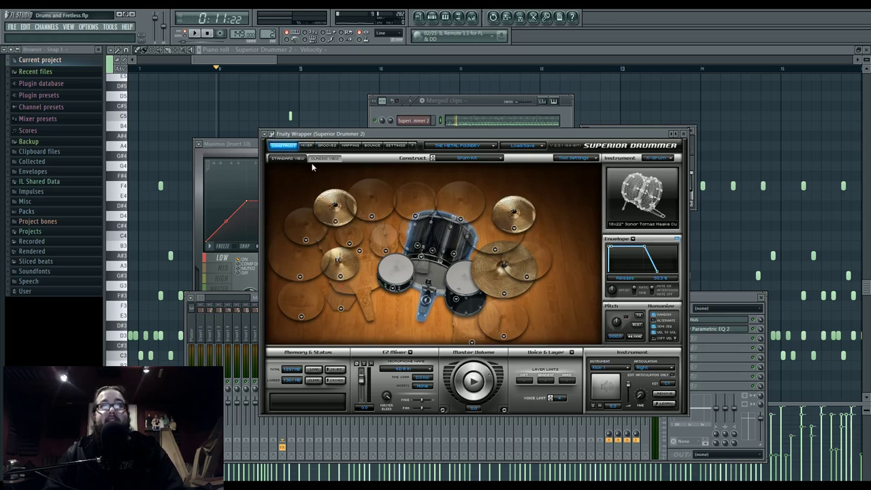
# Turn off the snare drum's envelope in Superior Drummer and audition the snare.
pyautogui.click(403, 272)
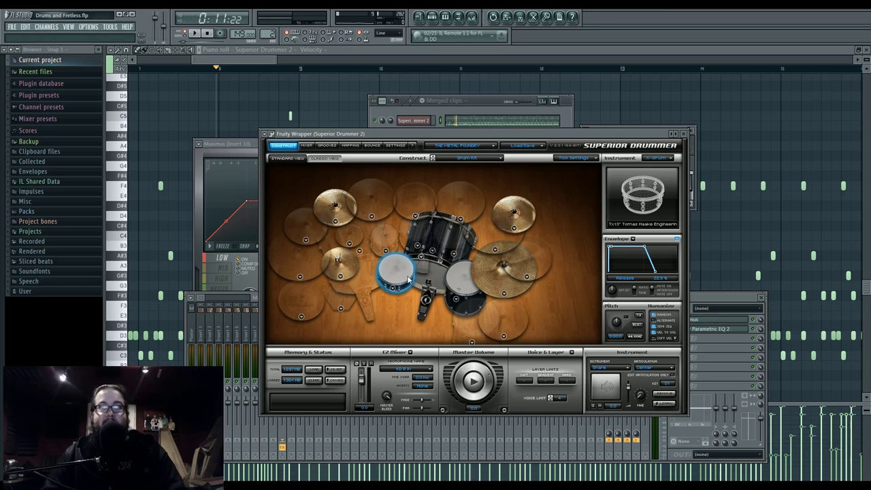
pyautogui.click(401, 275)
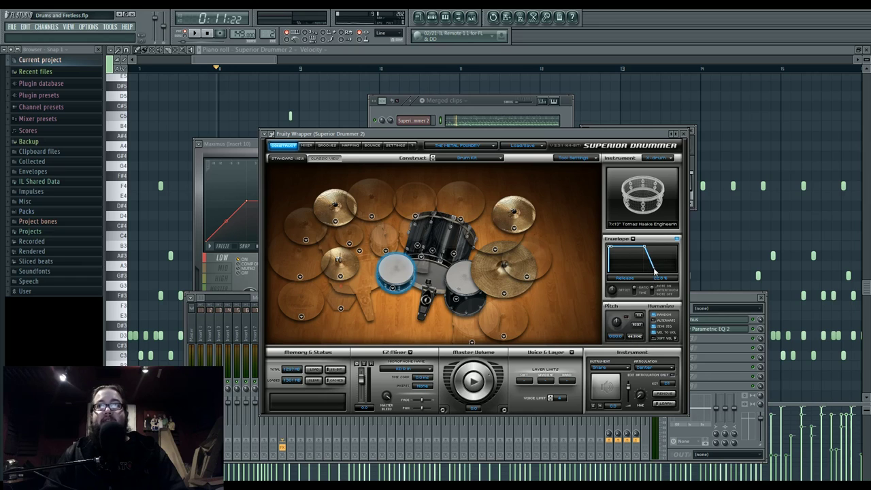
pyautogui.click(677, 241)
pyautogui.click(397, 269)
pyautogui.click(398, 269)
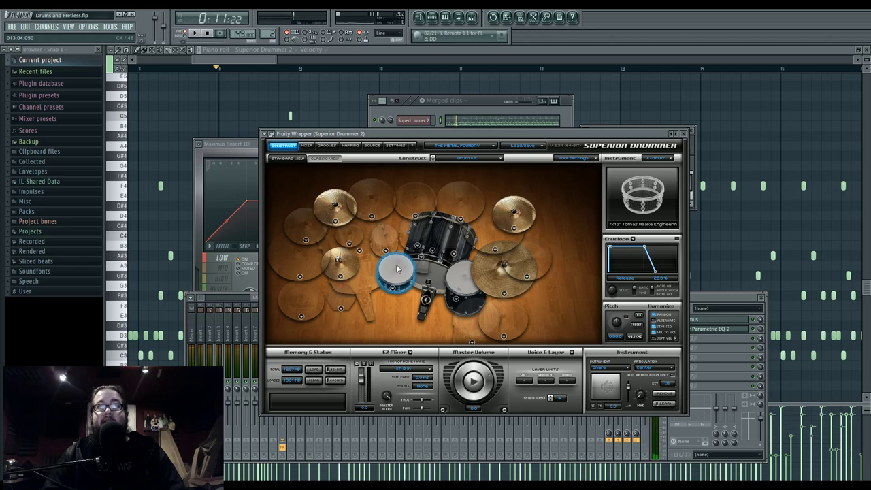
pyautogui.click(398, 266)
pyautogui.click(398, 266)
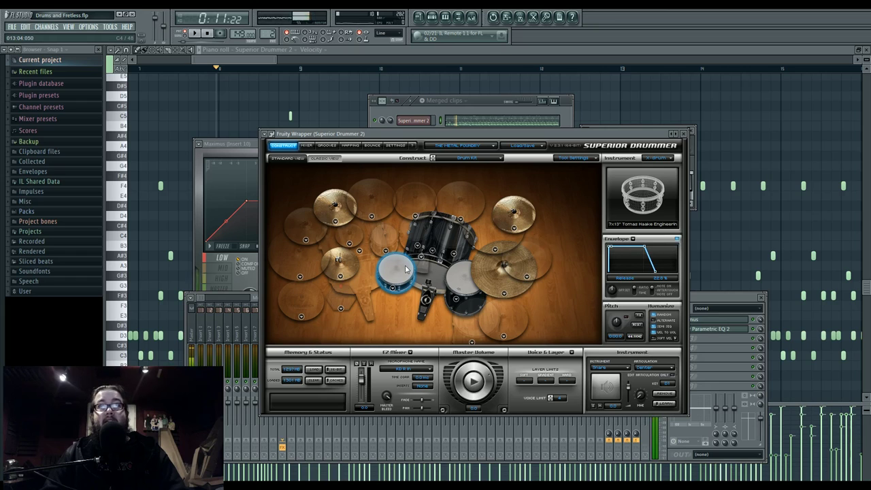
# Audition the kick, the floor tom and the large ride cymbal, checking each one's envelope and pitch settings.
pyautogui.click(428, 279)
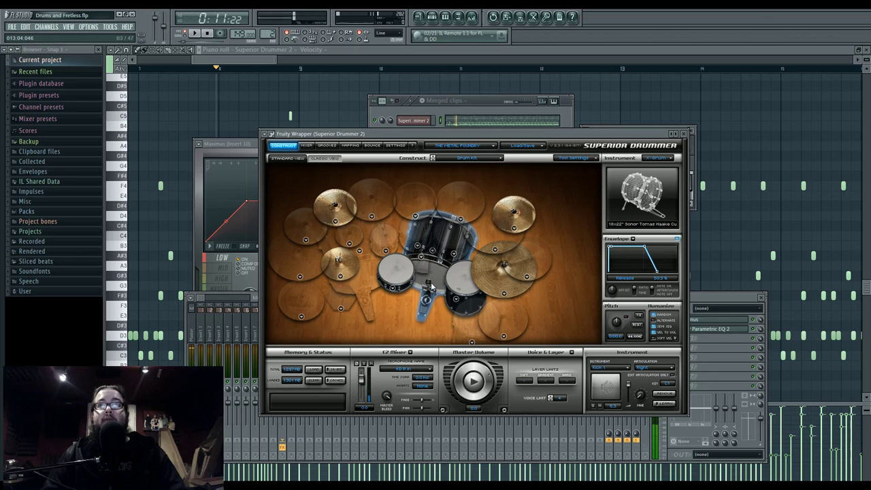
pyautogui.click(463, 288)
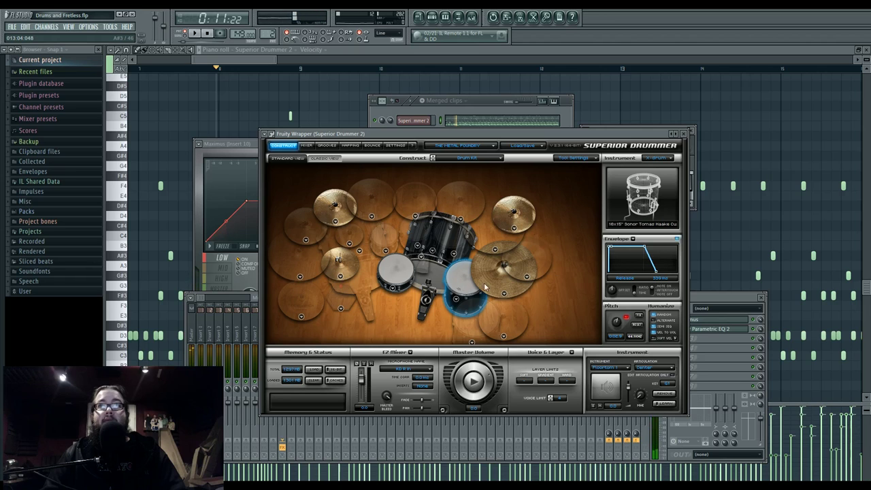
pyautogui.click(505, 278)
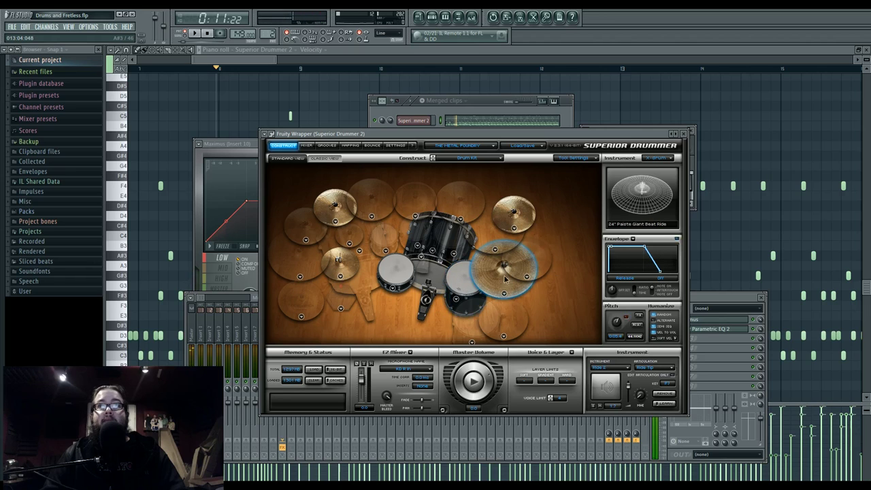
pyautogui.click(463, 285)
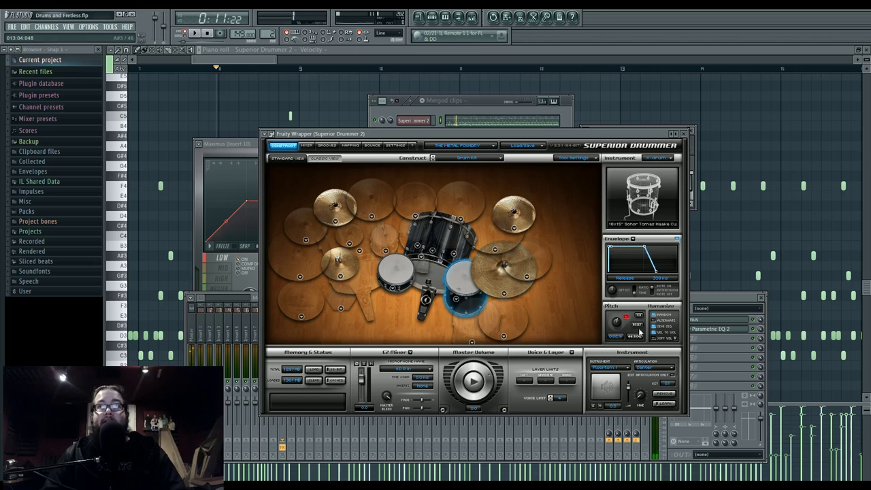
pyautogui.click(491, 278)
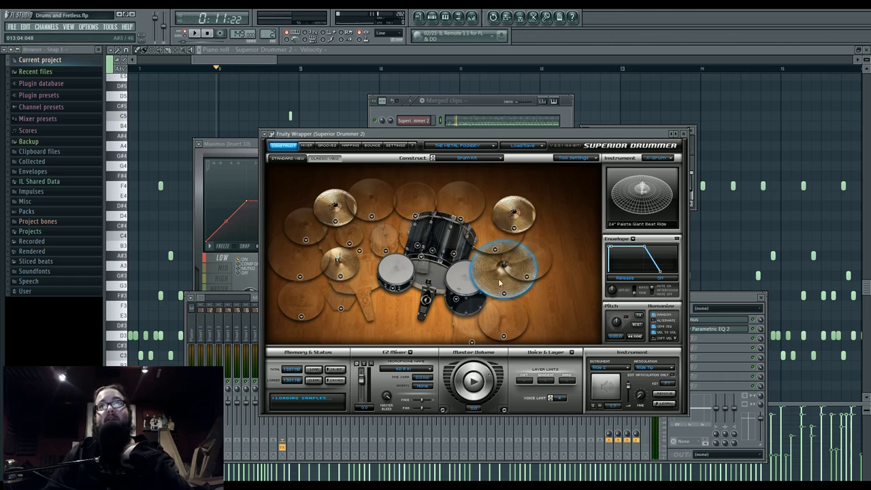
# Play the drum part from just before bar 8 with the kit view open, restarting it once to listen again.
pyautogui.click(195, 34)
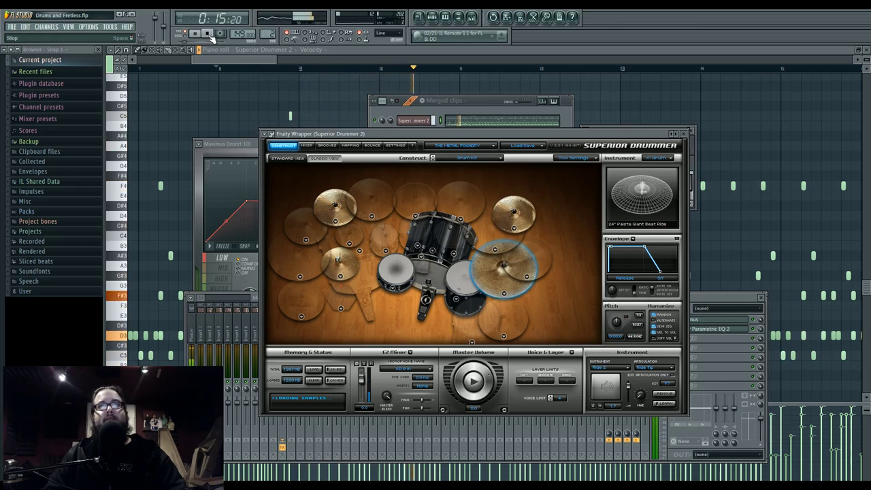
pyautogui.click(209, 34)
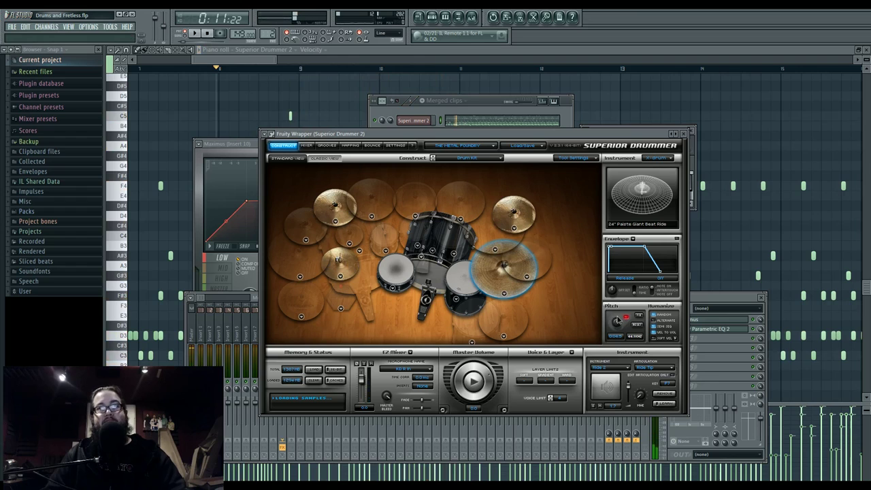
pyautogui.click(196, 33)
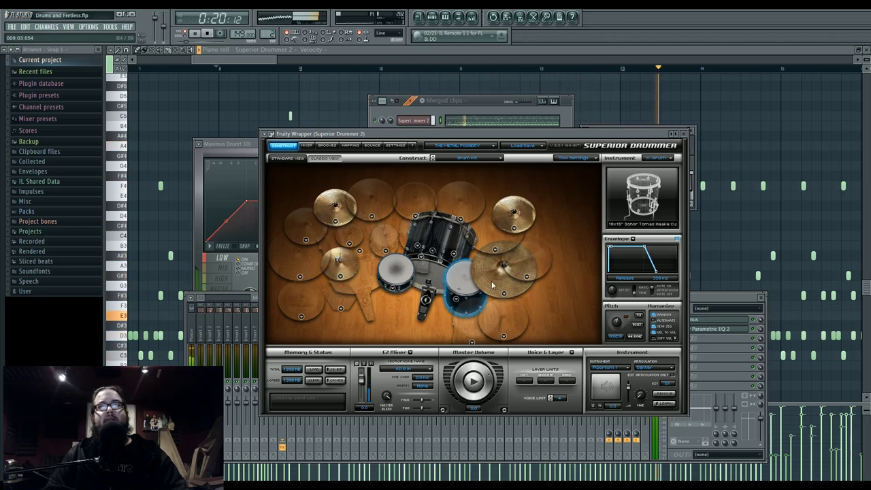
# Stop the drum playback, unsolo the merged drum track in the playlist, and play the full arrangement in song mode.
pyautogui.click(208, 34)
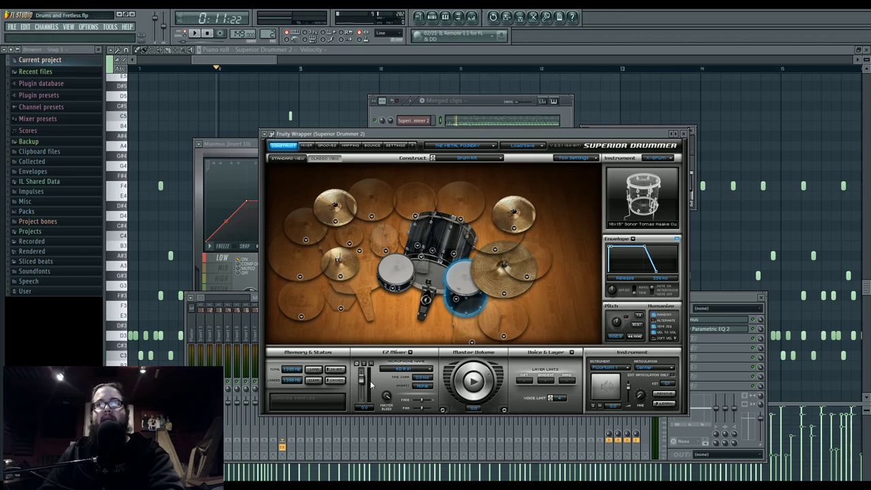
pyautogui.click(420, 18)
pyautogui.click(470, 19)
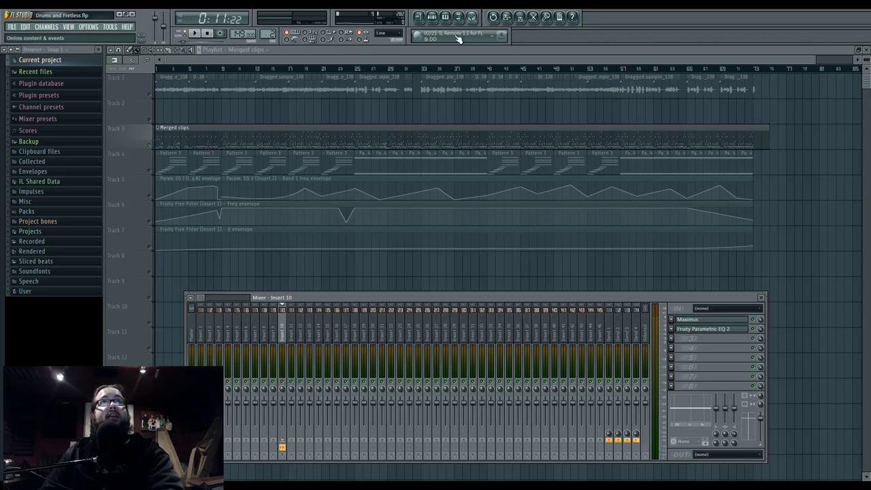
pyautogui.rightClick(150, 145)
pyautogui.rightClick(150, 145)
pyautogui.press('l')
pyautogui.press('space')
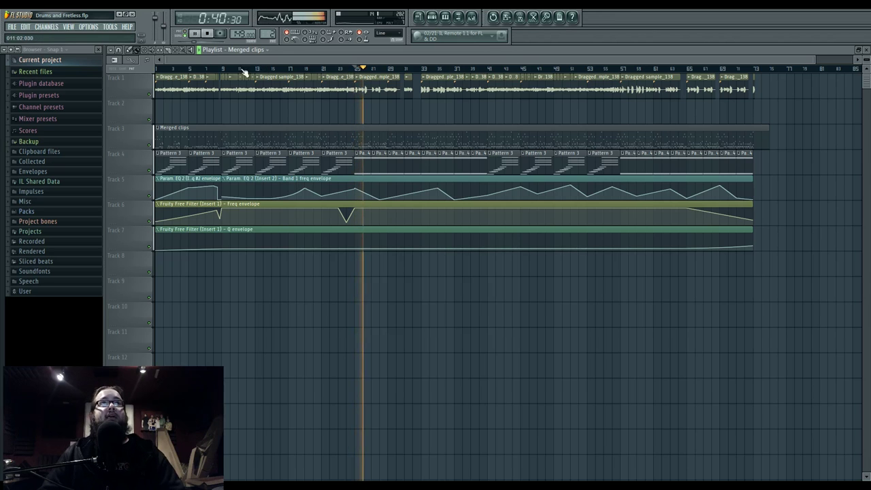
# Play the full song from around bar 8 and open the Fruity Limiter on the mixer's master track.
pyautogui.click(212, 70)
pyautogui.scroll(4, 206, 109)
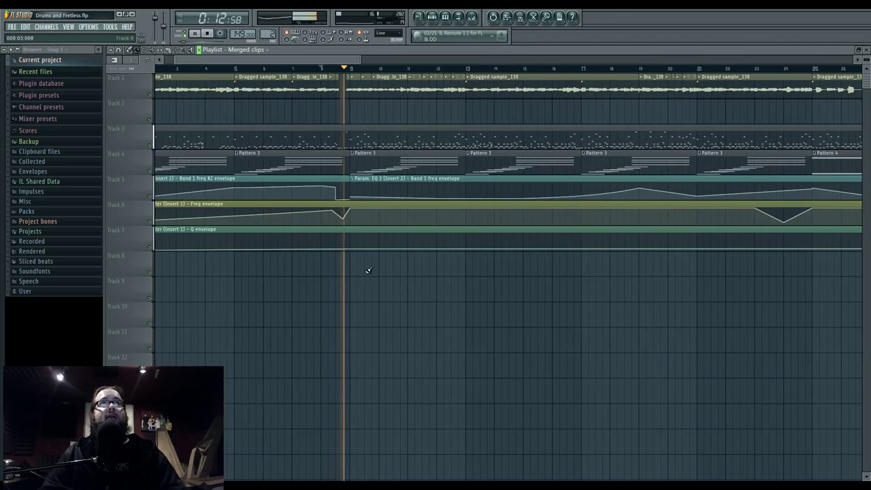
pyautogui.scroll(-1, 425, 292)
pyautogui.moveTo(426, 291)
pyautogui.mouseDown()
pyautogui.moveTo(373, 279)
pyautogui.moveTo(425, 289)
pyautogui.mouseUp()
pyautogui.press('F9')
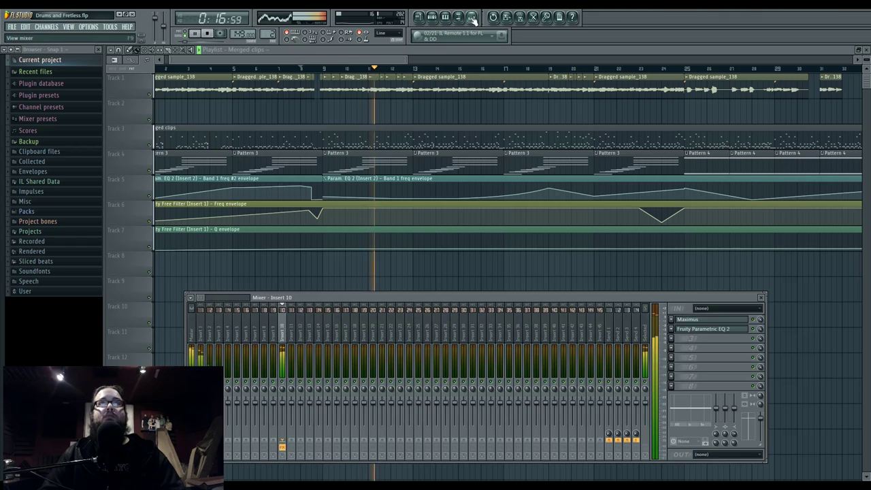
pyautogui.click(728, 326)
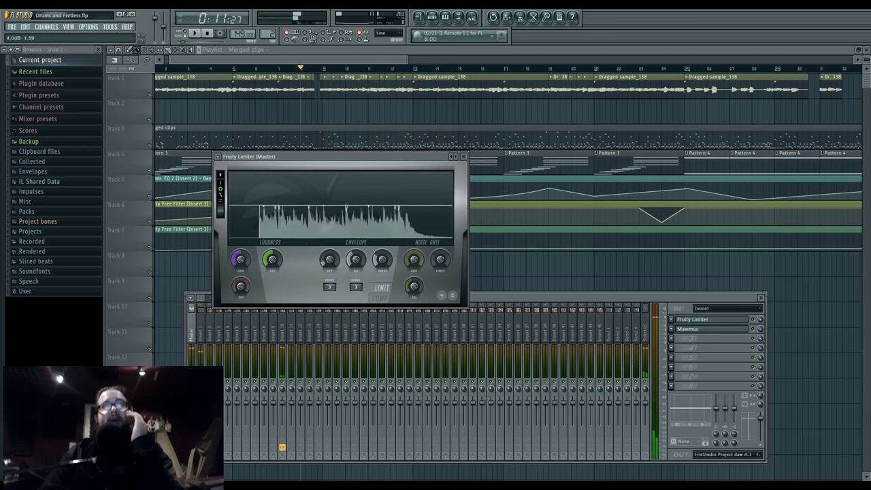
pyautogui.press('space')
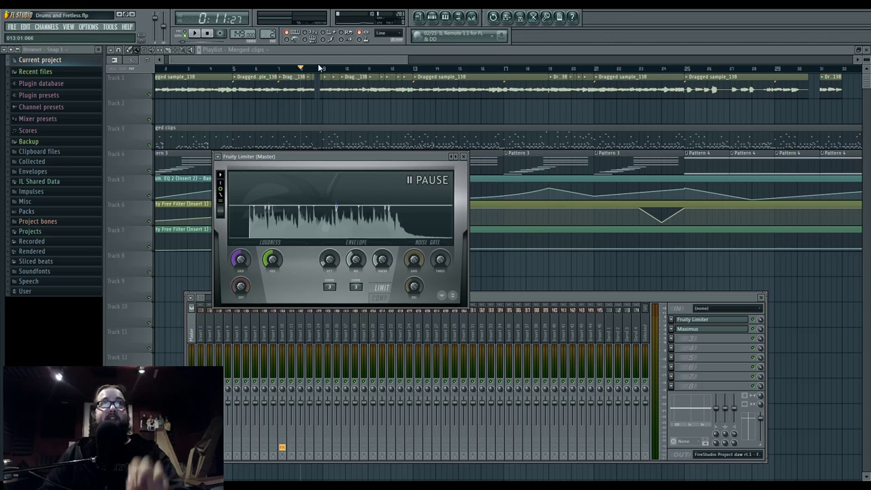
# Close the plugin and mixer windows and sample the arrangement from about bars 12, 24, 28, 32 and 36.
pyautogui.press('space')
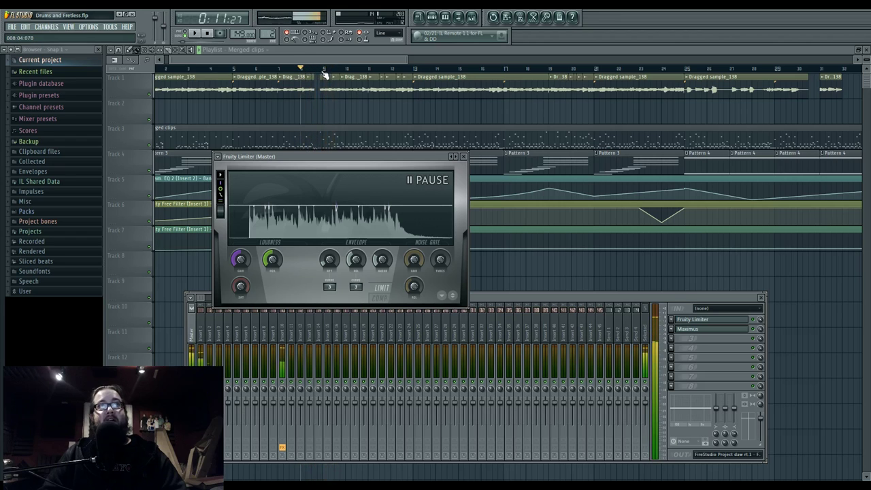
pyautogui.press('space')
pyautogui.press('F12')
pyautogui.press('space')
pyautogui.click(403, 70)
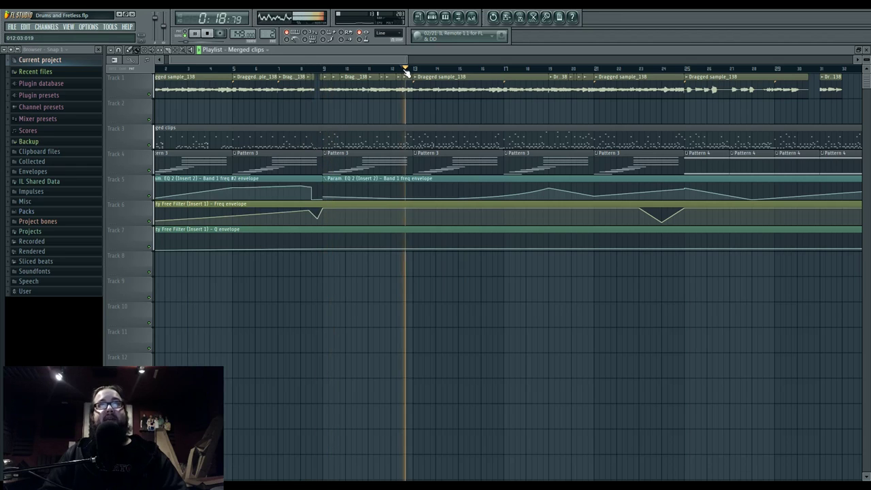
pyautogui.click(670, 71)
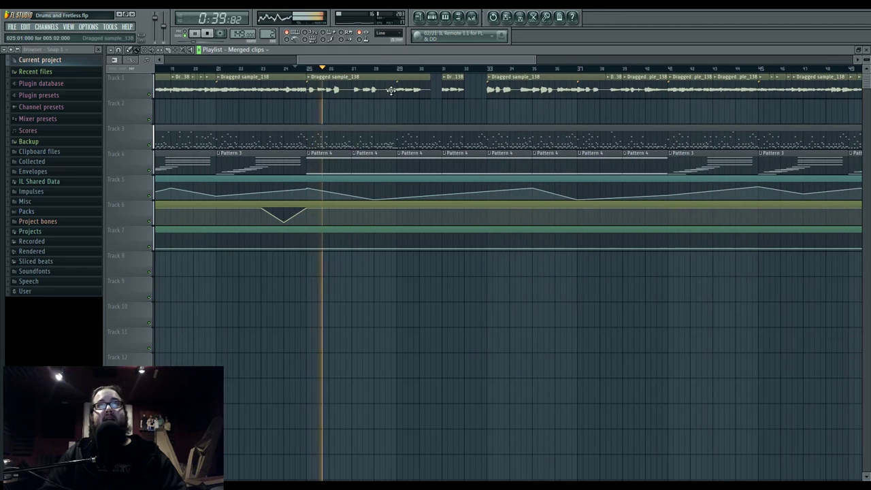
pyautogui.click(382, 70)
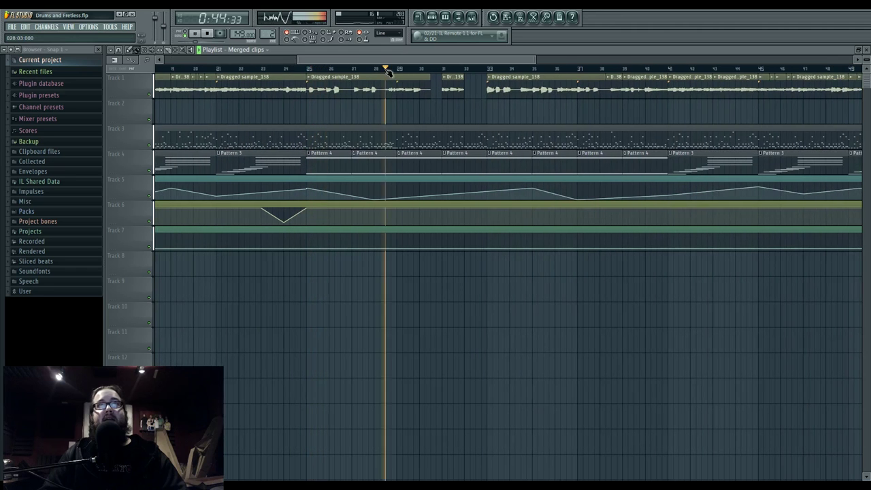
pyautogui.click(471, 71)
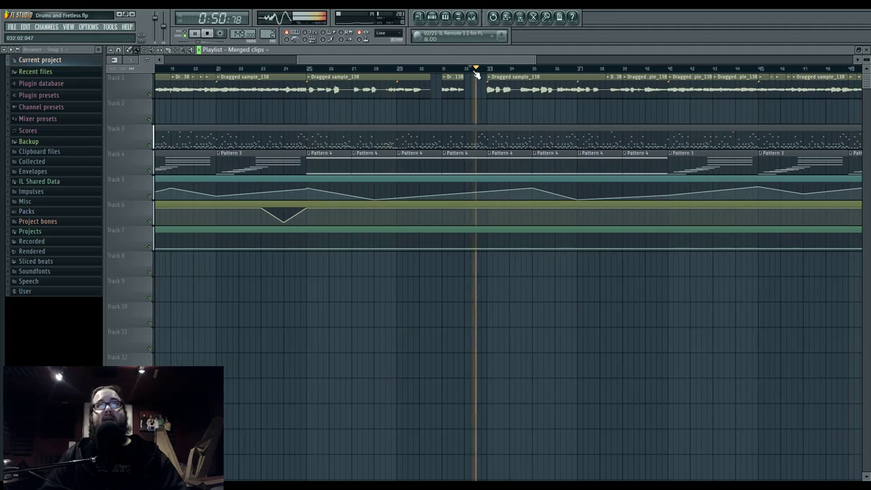
pyautogui.click(562, 71)
pyautogui.click(565, 69)
pyautogui.press('space')
# Reopen the master track's Fruity Limiter and check its envelope release and limiting against the song playback.
pyautogui.click(476, 17)
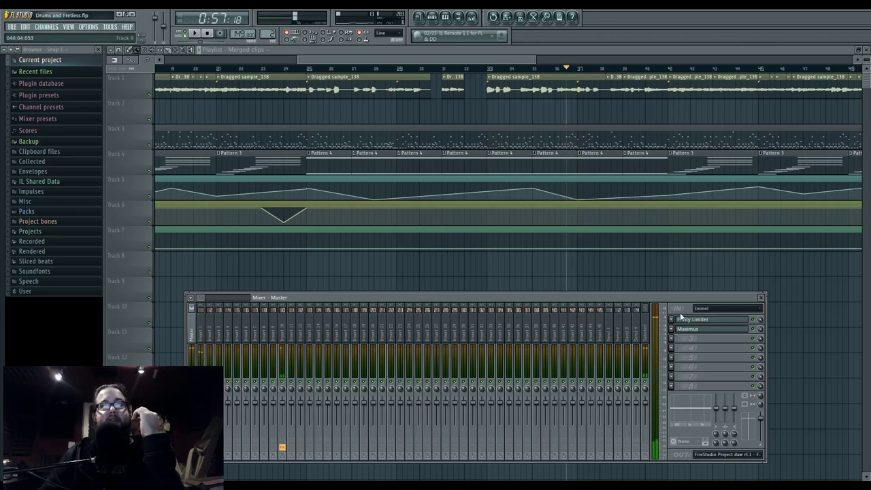
pyautogui.click(714, 321)
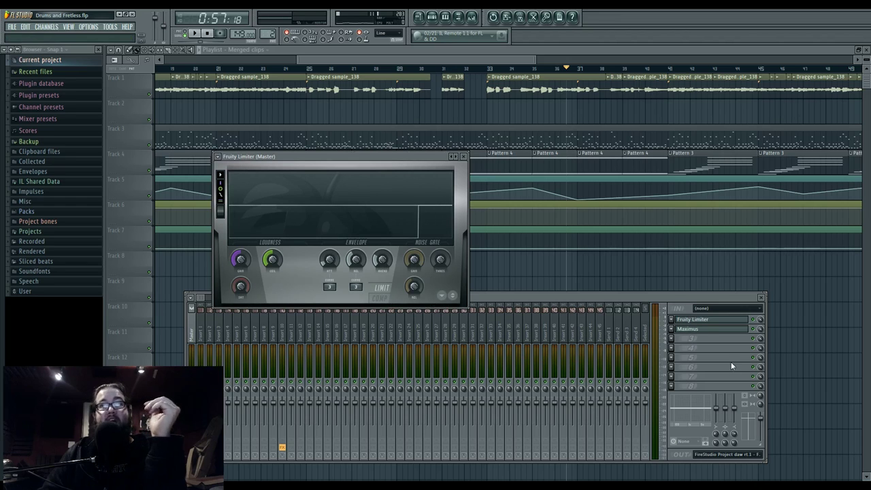
pyautogui.click(355, 260)
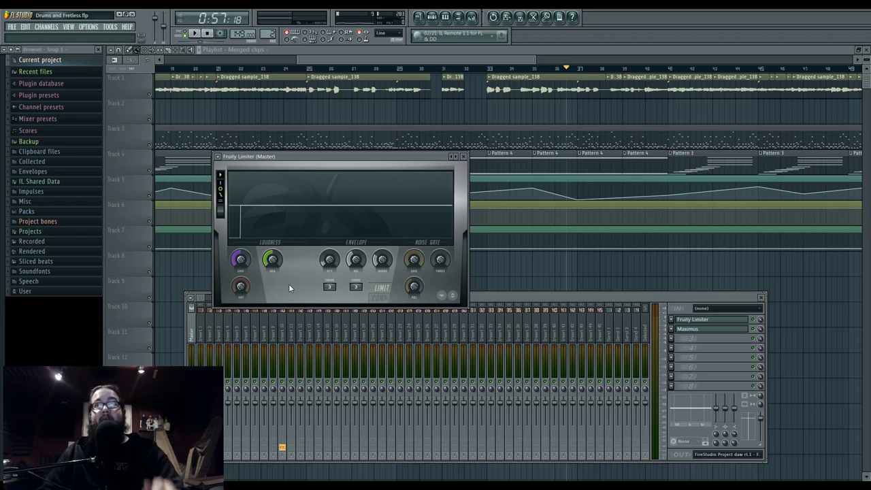
pyautogui.press('space')
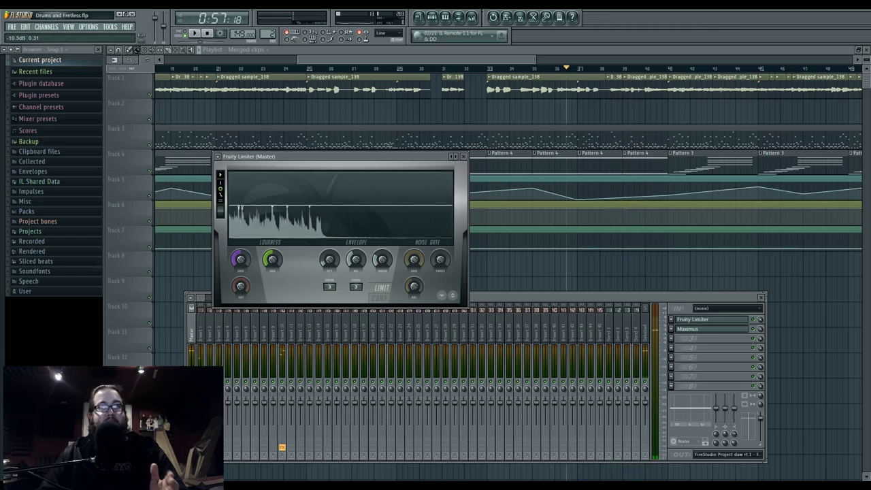
# Open Maximus on the master track and examine its band and master compression curves in the monitor display during playback.
pyautogui.click(703, 331)
pyautogui.click(701, 329)
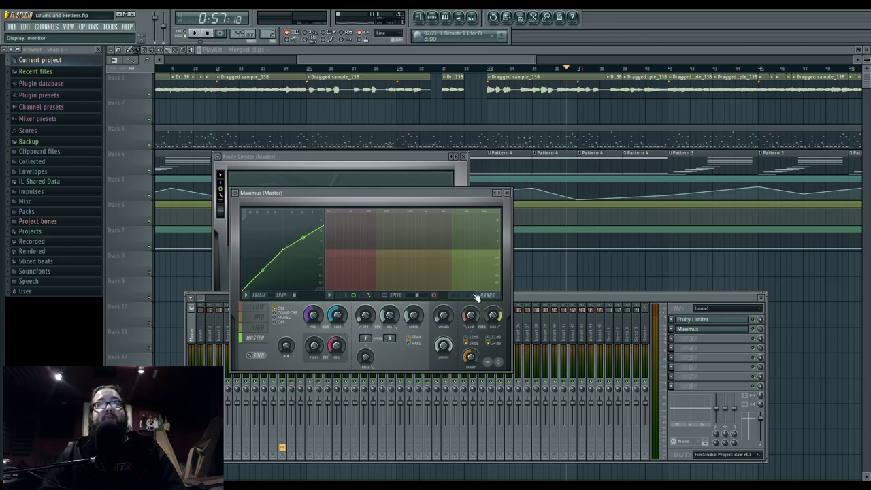
pyautogui.click(258, 317)
pyautogui.click(259, 307)
pyautogui.press('space')
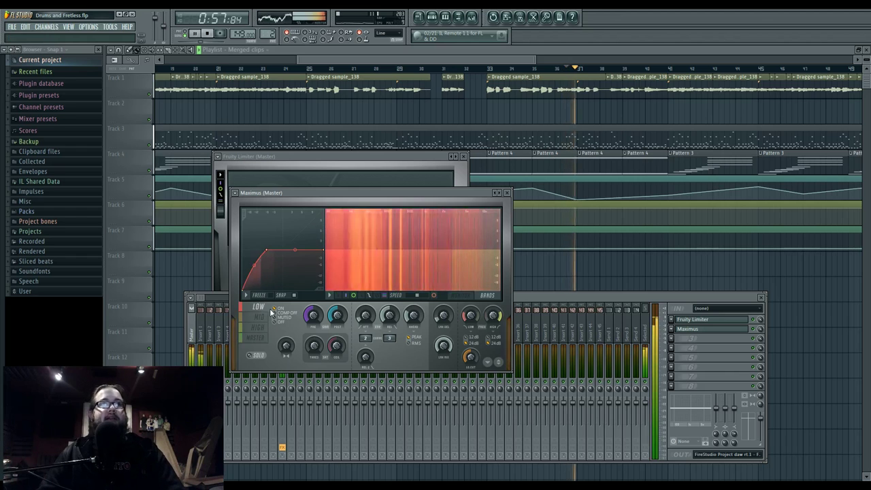
pyautogui.click(486, 296)
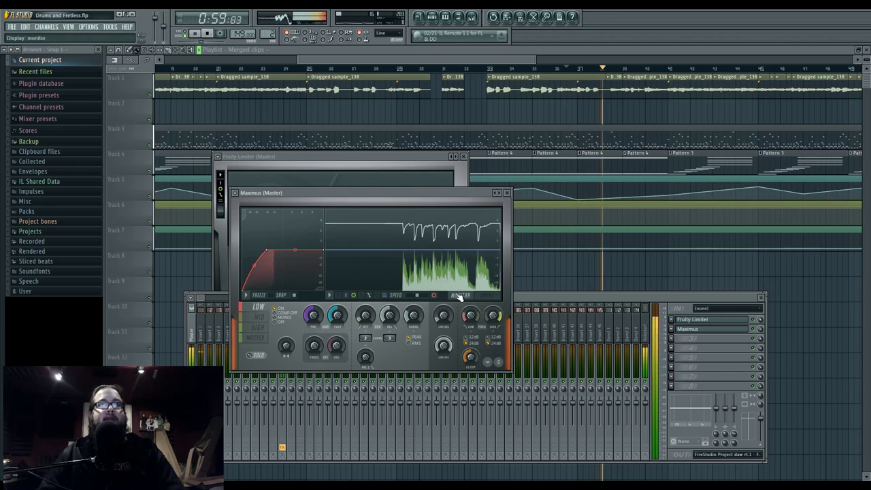
pyautogui.click(259, 327)
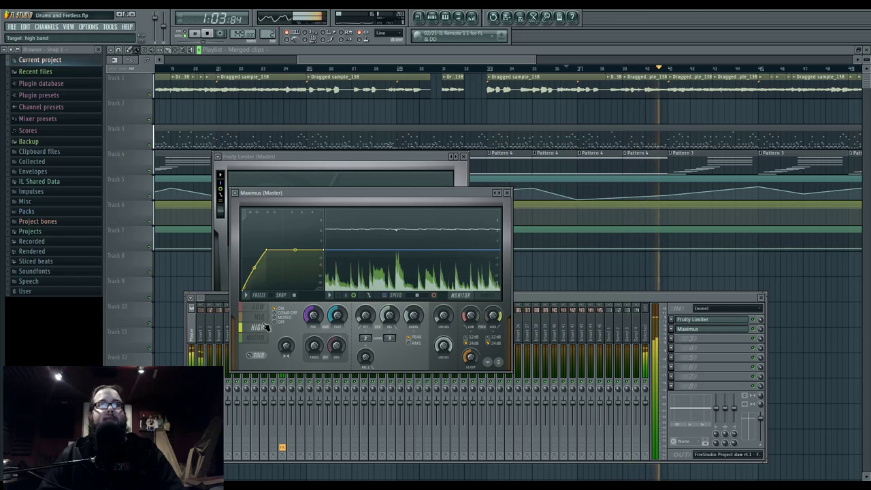
pyautogui.click(268, 338)
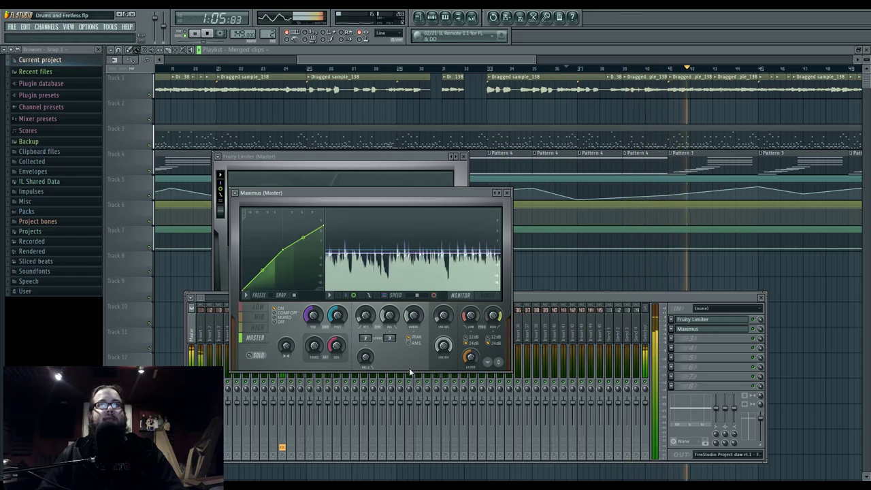
pyautogui.press('space')
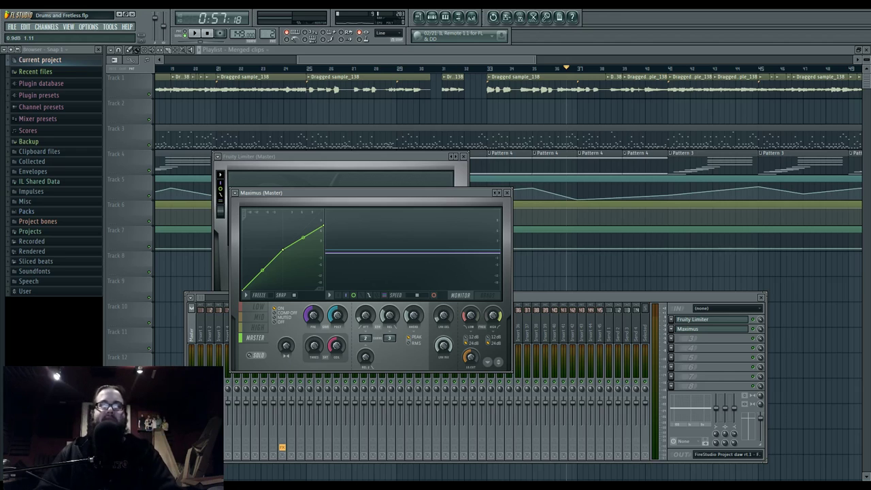
# Open the merged drum clip in the piano roll and play the drum fill starting at bar 16.
pyautogui.doubleClick(462, 130)
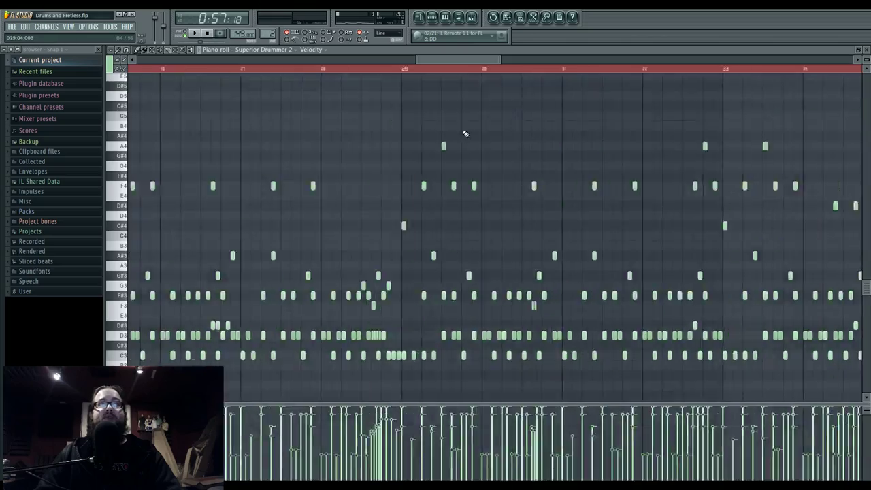
pyautogui.moveTo(272, 270); pyautogui.dragTo(348, 307)
pyautogui.scroll(-3, 350, 249)
pyautogui.scroll(1, 504, 142)
pyautogui.moveTo(217, 378); pyautogui.dragTo(631, 264)
pyautogui.scroll(5, 495, 277)
pyautogui.click(291, 72)
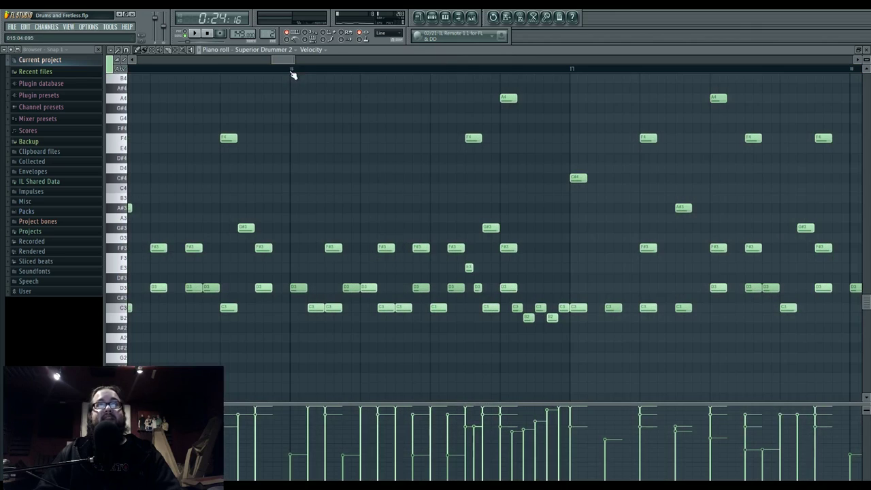
pyautogui.press('space')
pyautogui.moveTo(599, 214); pyautogui.dragTo(414, 255)
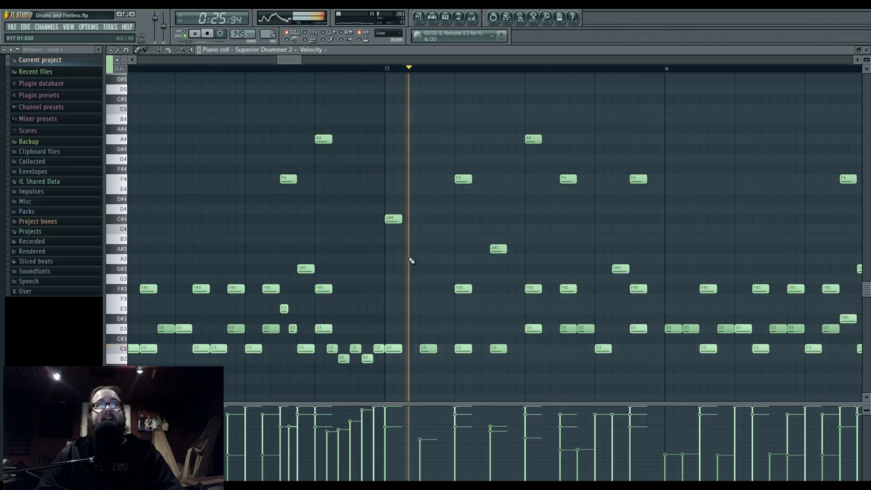
pyautogui.scroll(-2, 440, 257)
pyautogui.press('space')
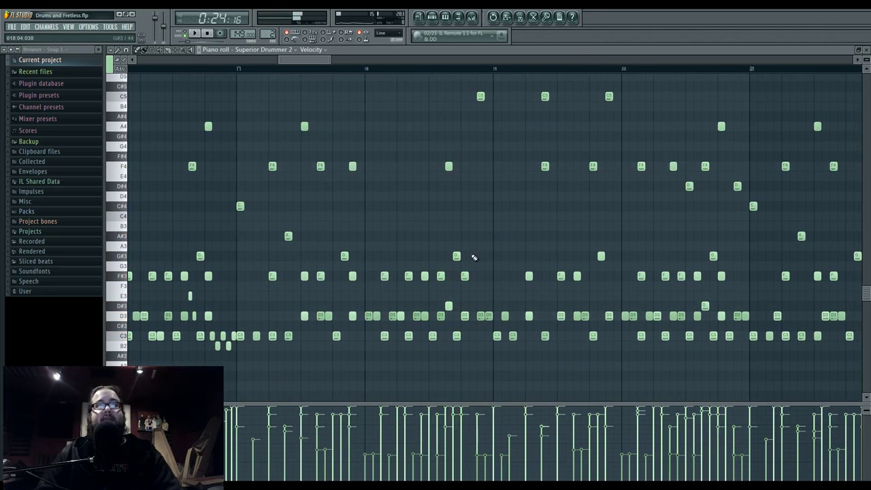
# Examine the drum notes and their velocities in the earlier bars around bars 6 to 11.
pyautogui.moveTo(483, 236); pyautogui.dragTo(357, 240)
pyautogui.moveTo(437, 242); pyautogui.dragTo(719, 255)
pyautogui.moveTo(285, 60); pyautogui.dragTo(206, 66)
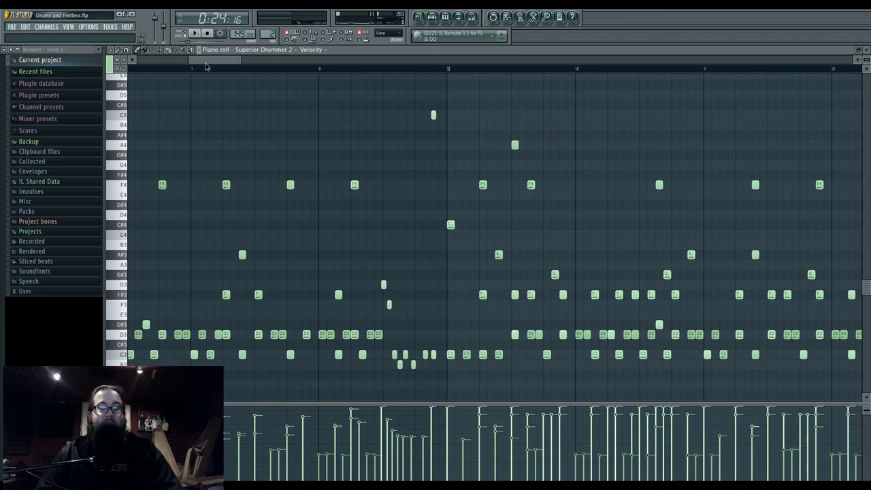
pyautogui.moveTo(206, 66); pyautogui.dragTo(196, 64)
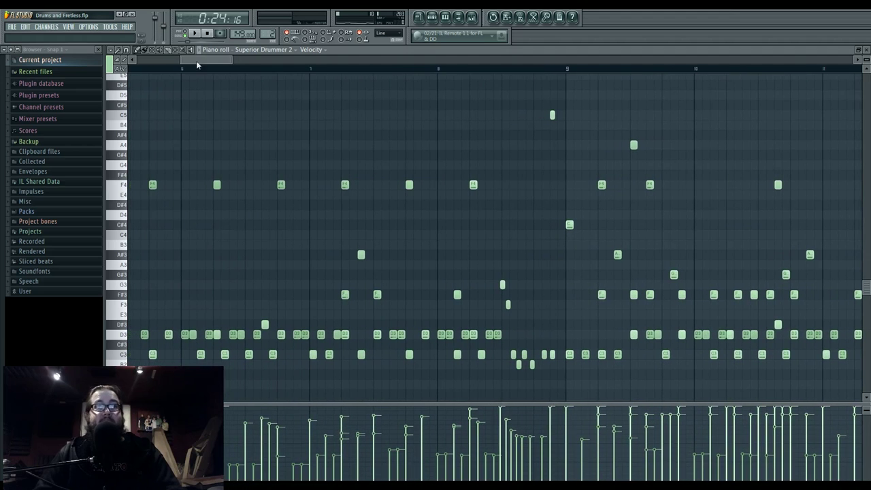
# In the empty area past the song's end, place a C3 kick note at bar 75 and six D3 snare notes through bar 76.
pyautogui.scroll(-4, 288, 289)
pyautogui.moveTo(296, 304); pyautogui.dragTo(396, 335)
pyautogui.scroll(8, 708, 329)
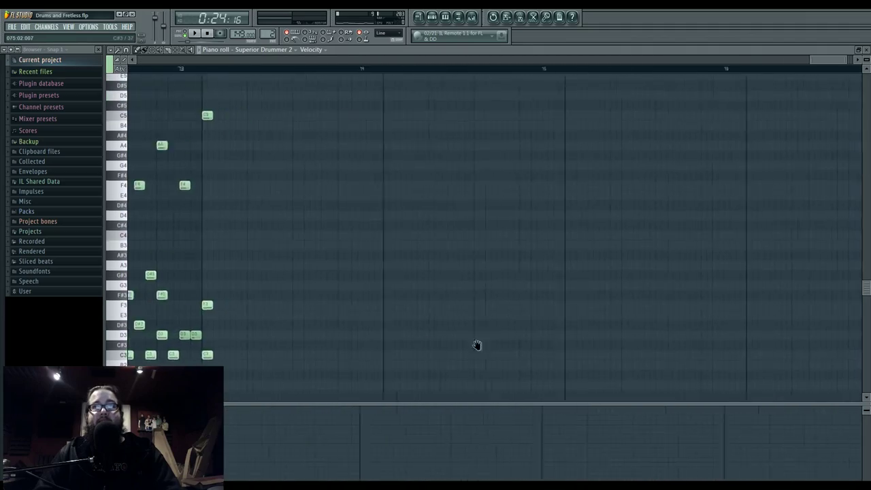
pyautogui.click(392, 353)
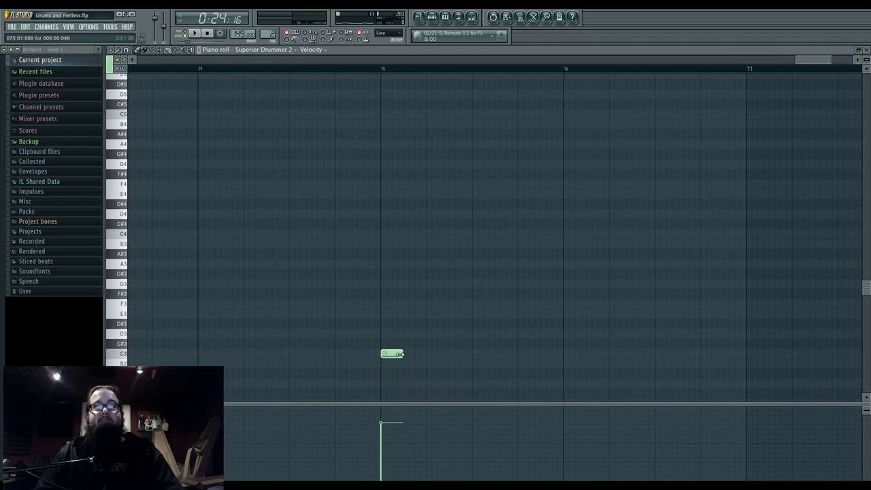
pyautogui.click(434, 334)
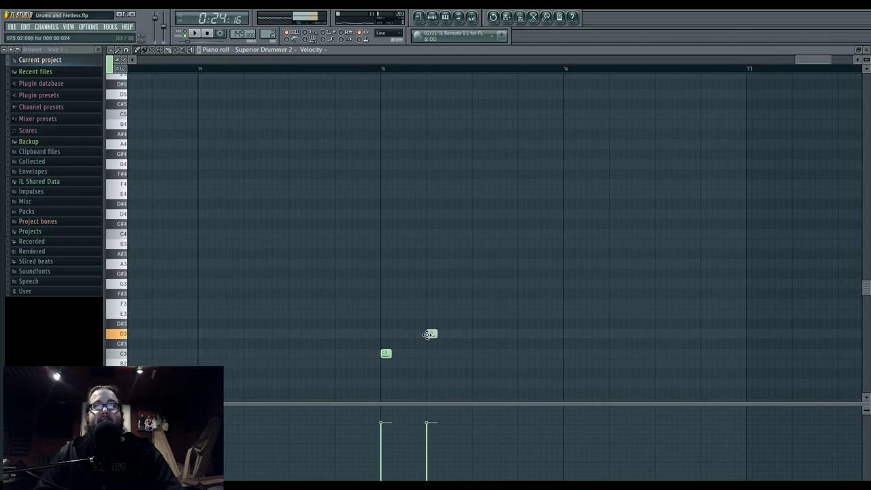
pyautogui.click(502, 333)
pyautogui.click(570, 333)
pyautogui.click(629, 334)
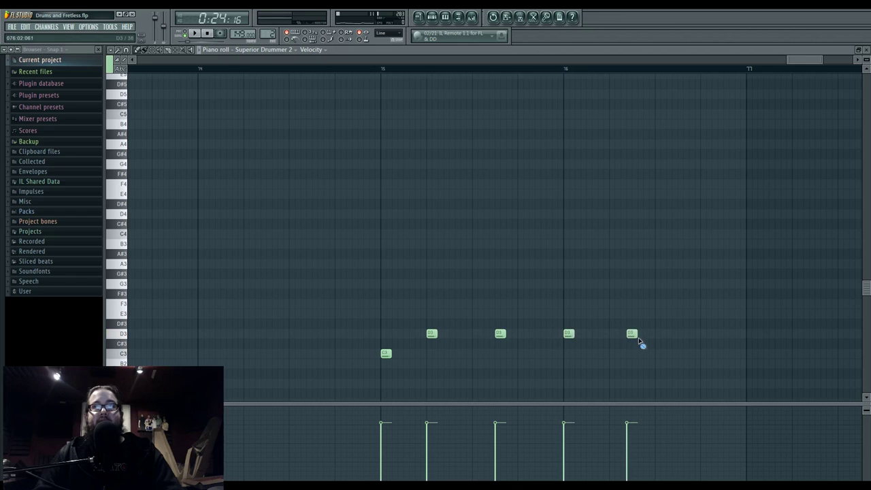
pyautogui.click(637, 334)
pyautogui.click(702, 333)
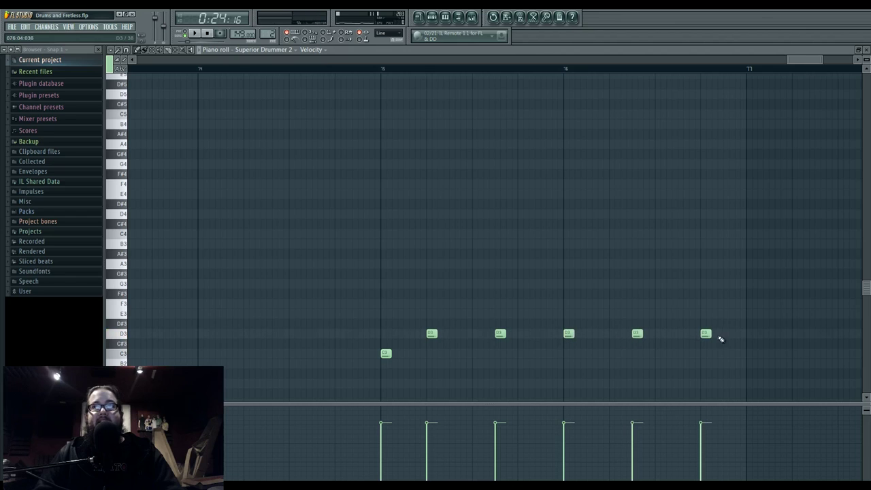
pyautogui.click(724, 333)
# Add four more C3 kick notes between the snare hits across bars 75 and 76, and cue playback at bar 75.
pyautogui.click(476, 353)
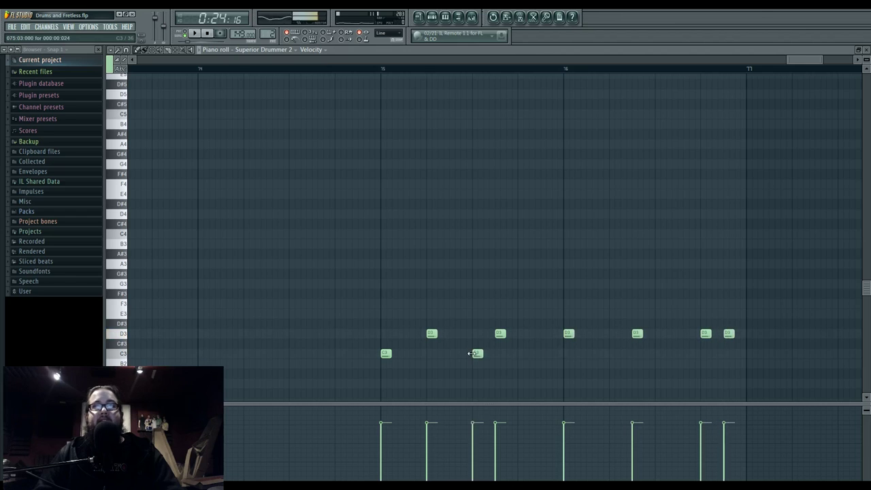
pyautogui.click(547, 353)
pyautogui.click(614, 353)
pyautogui.click(689, 353)
pyautogui.moveTo(689, 354); pyautogui.dragTo(683, 354)
pyautogui.moveTo(340, 62); pyautogui.dragTo(814, 63)
pyautogui.scroll(-4, 613, 173)
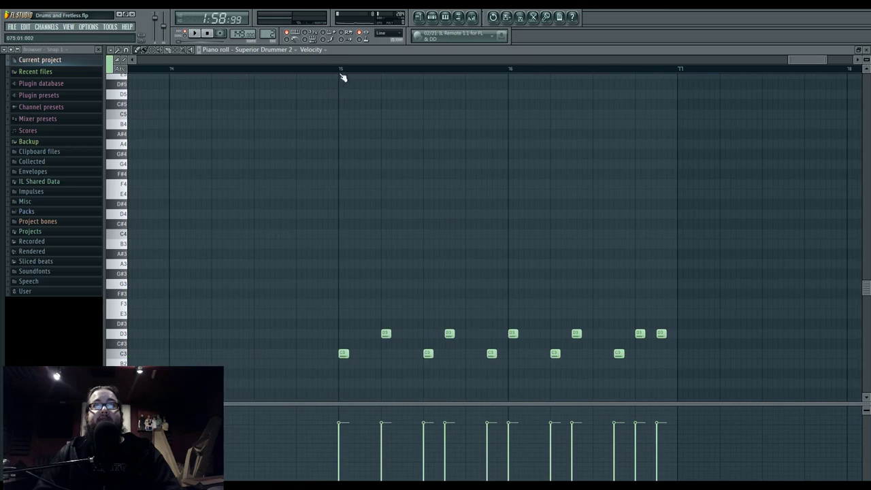
# Play the kick and snare beat, and add six F#3 hi-hat notes and one A#3 open hi-hat across bar 75.
pyautogui.press('space')
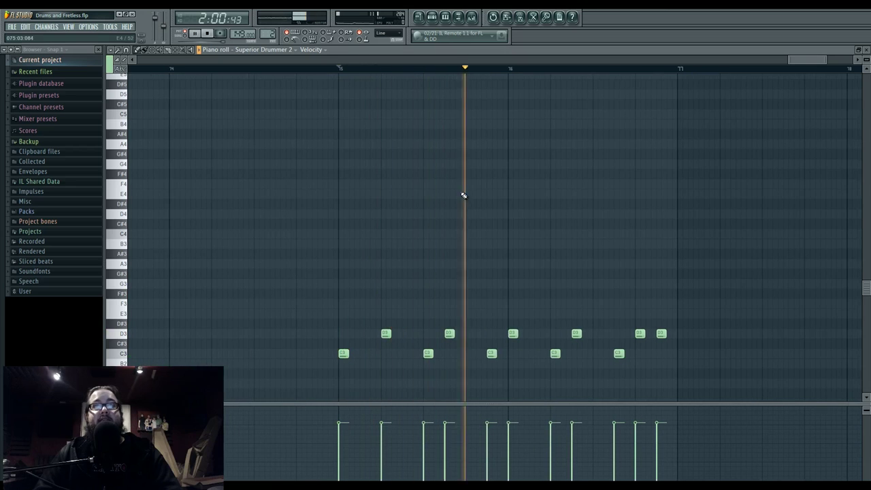
pyautogui.press('space')
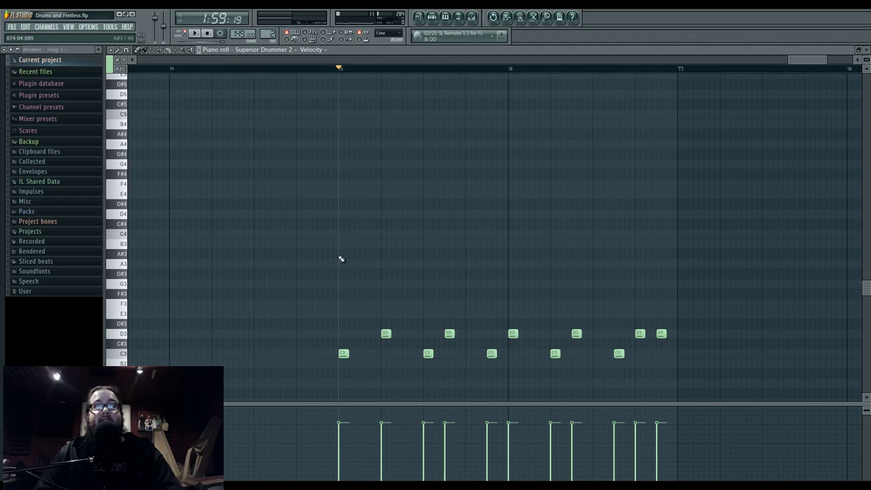
pyautogui.click(339, 294)
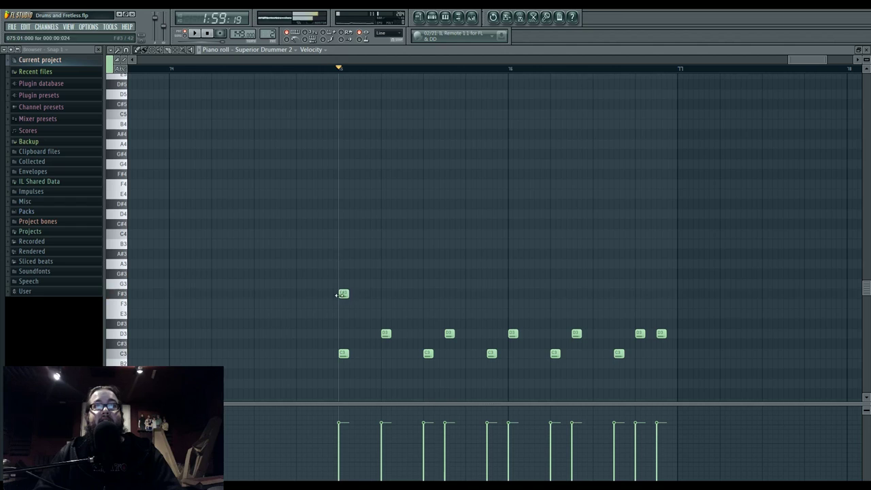
pyautogui.click(418, 294)
pyautogui.click(470, 294)
pyautogui.click(491, 294)
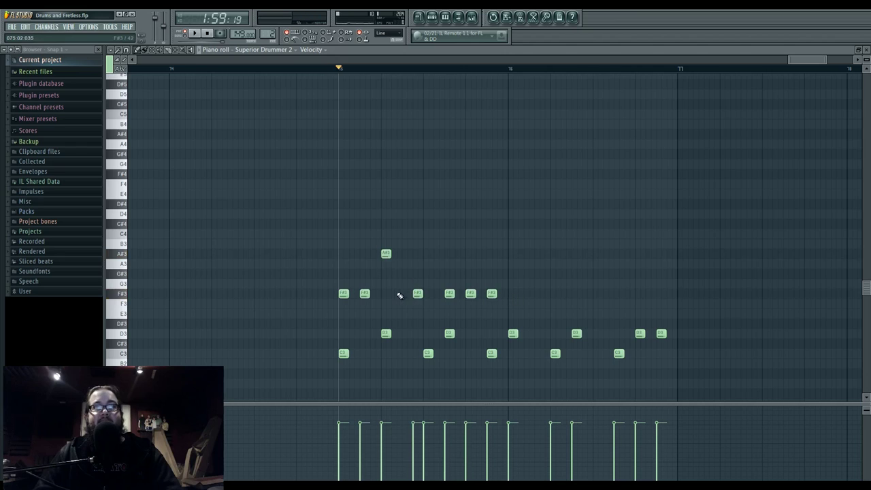
# Continue the hi-hats through bar 76 with five F#3 notes and two A#3 open hits, and play the pattern.
pyautogui.click(511, 294)
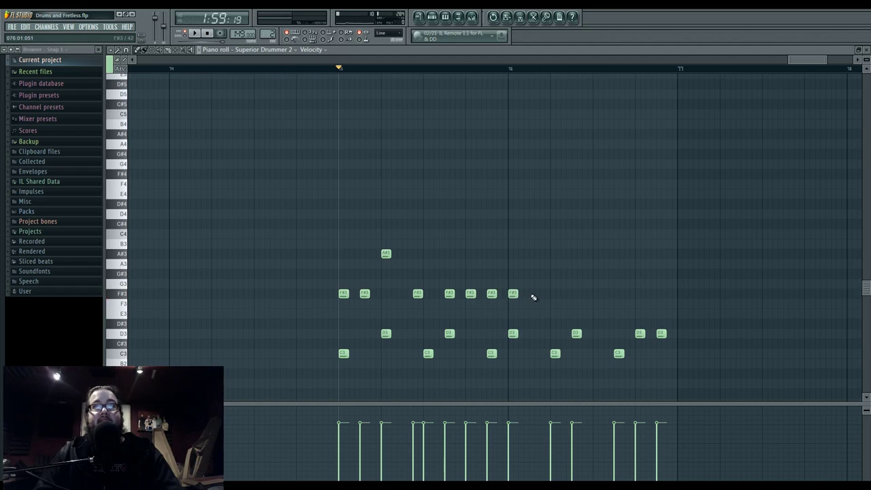
pyautogui.click(533, 253)
pyautogui.click(576, 293)
pyautogui.click(597, 293)
pyautogui.click(640, 294)
pyautogui.click(660, 253)
pyautogui.press('space')
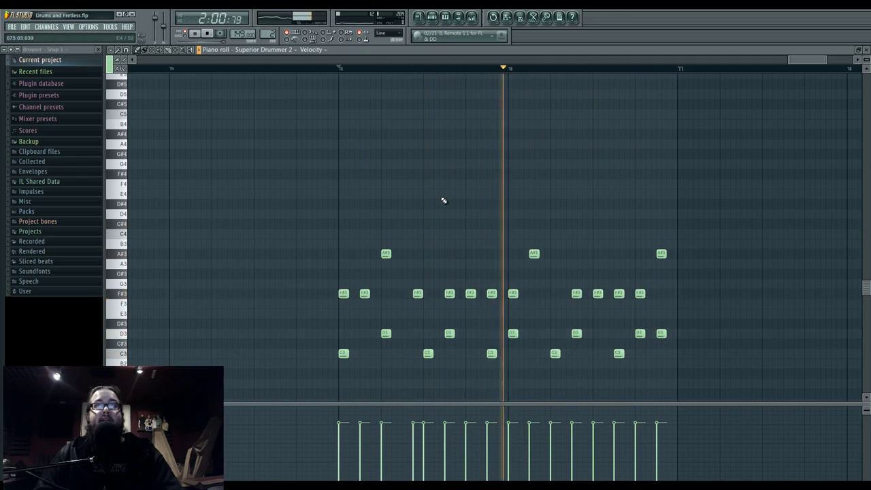
pyautogui.press('space')
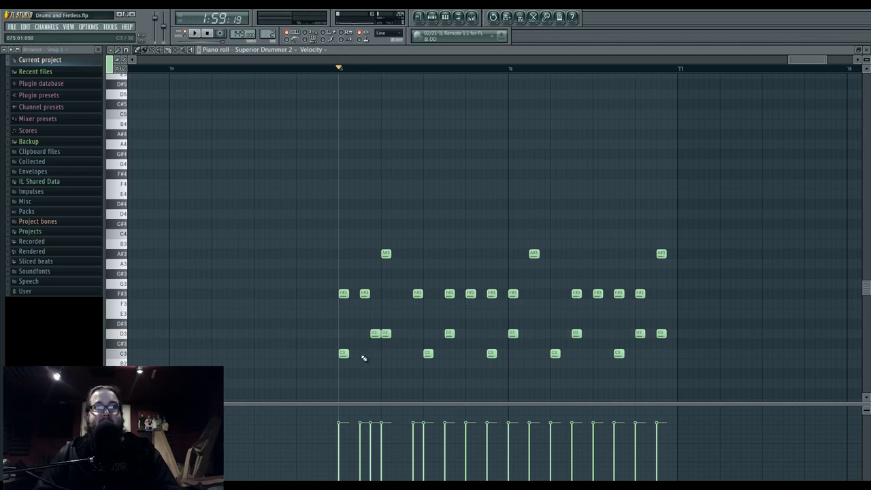
# Try evenly spaced B2 notes with alternating D3 notes between them in the first half of bar 75, and delete them.
pyautogui.click(343, 364)
pyautogui.click(364, 364)
pyautogui.click(385, 363)
pyautogui.click(401, 363)
pyautogui.moveTo(400, 364); pyautogui.dragTo(405, 365)
pyautogui.click(380, 373)
pyautogui.moveTo(379, 374); pyautogui.dragTo(394, 335)
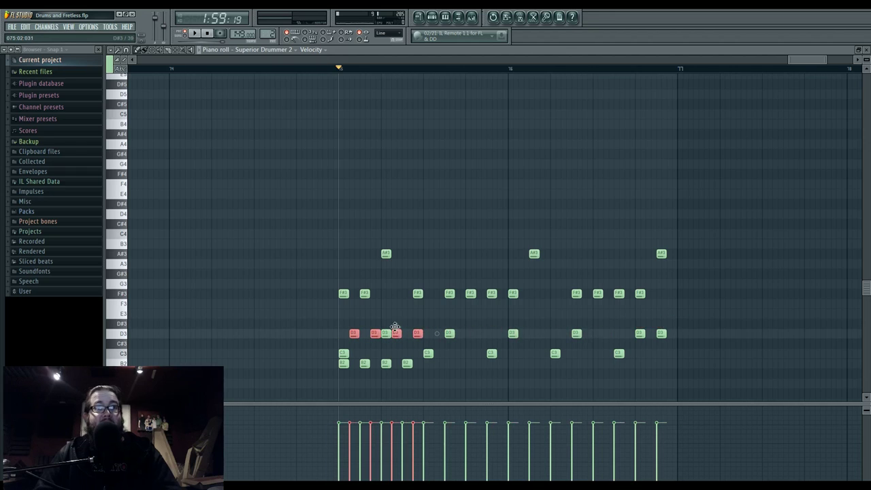
pyautogui.hotkey('shift', 'Up')
pyautogui.rightClick(417, 323)
pyautogui.rightClick(396, 323)
pyautogui.rightClick(375, 324)
pyautogui.rightClick(354, 323)
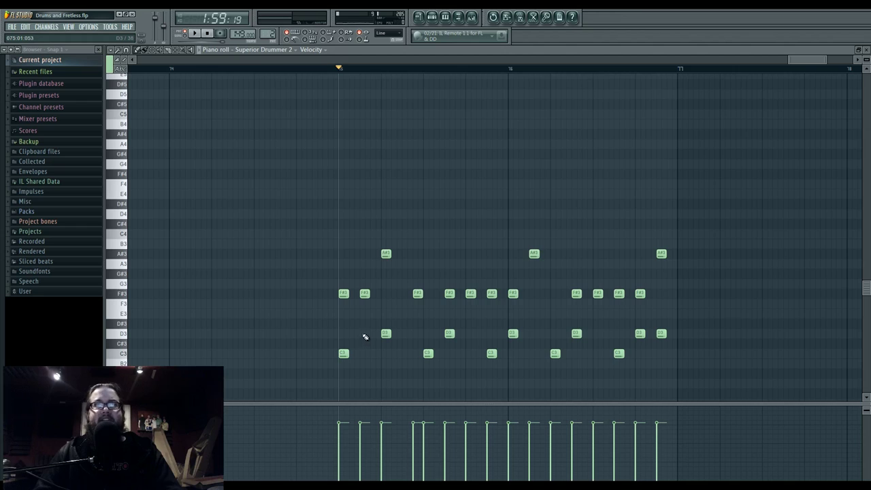
# Add five extra D3 snare notes around the existing snare hits in bar 75 as ghost notes.
pyautogui.click(371, 334)
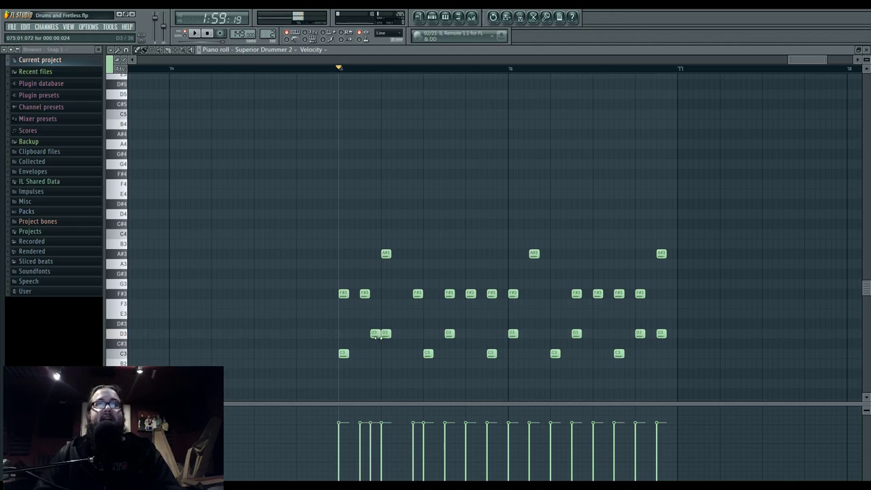
pyautogui.click(415, 334)
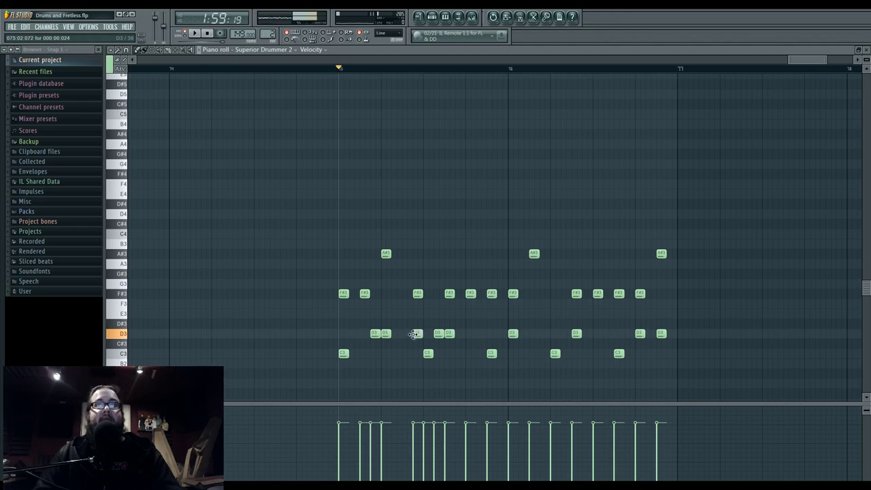
pyautogui.click(502, 333)
pyautogui.click(479, 334)
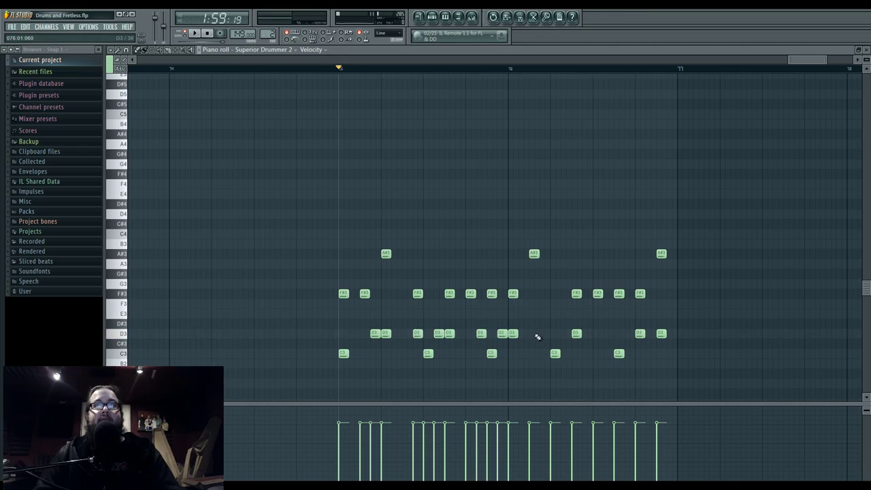
# Add five D3 ghost notes in bar 76 and one more after bar 75's second main snare hit, and play the pattern.
pyautogui.click(543, 334)
pyautogui.click(564, 334)
pyautogui.click(606, 334)
pyautogui.click(627, 333)
pyautogui.click(668, 333)
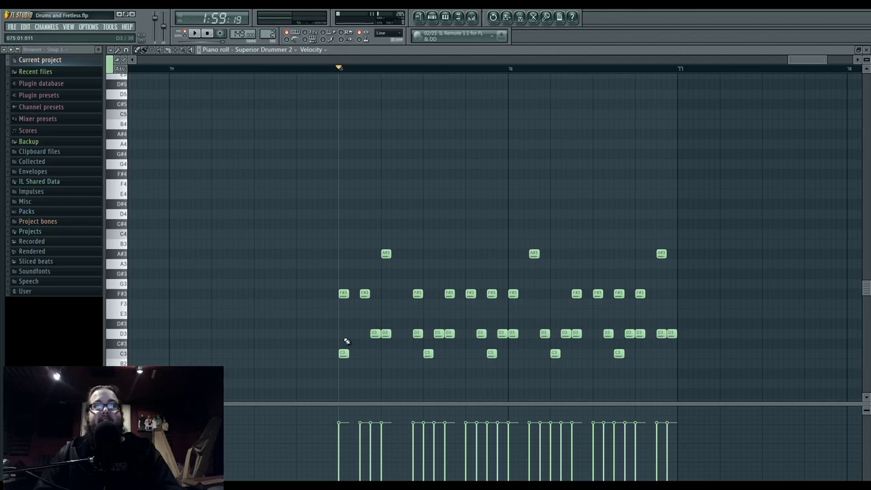
pyautogui.click(458, 333)
pyautogui.press('space')
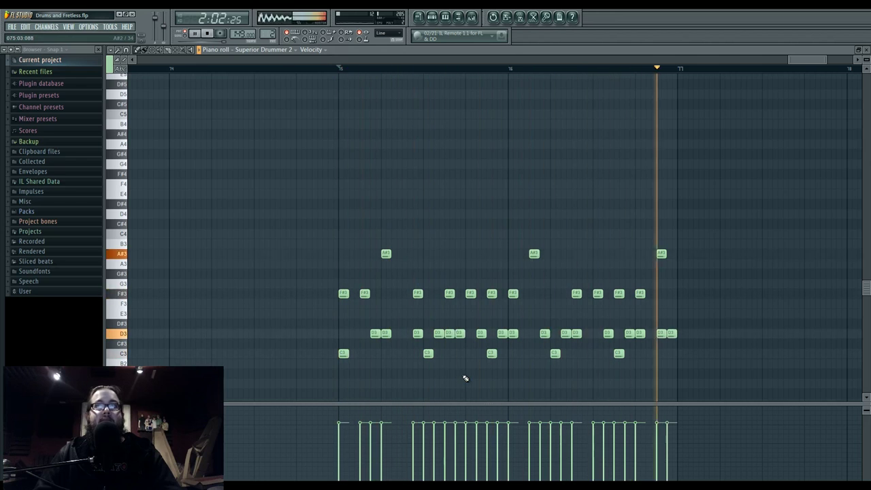
pyautogui.press('space')
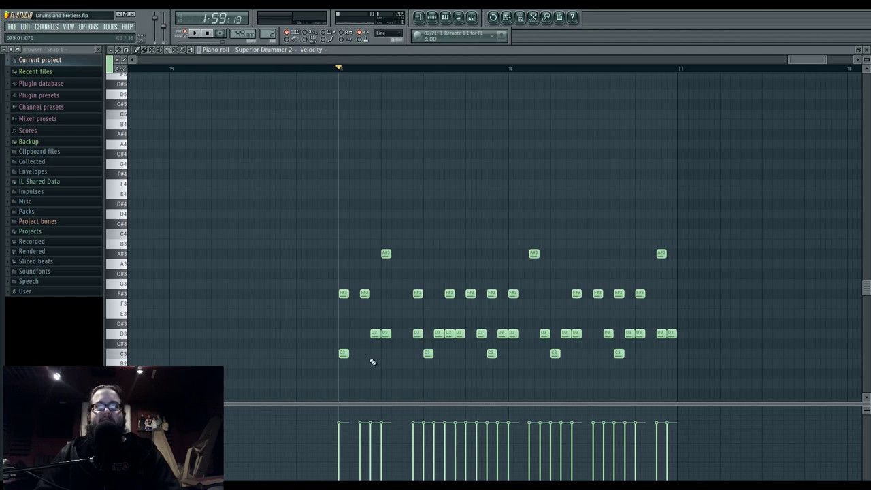
# Raise the velocity of the C3 kick notes and the main D3 snare hits to maximum, and play the pattern.
pyautogui.moveTo(331, 354); pyautogui.dragTo(638, 354)
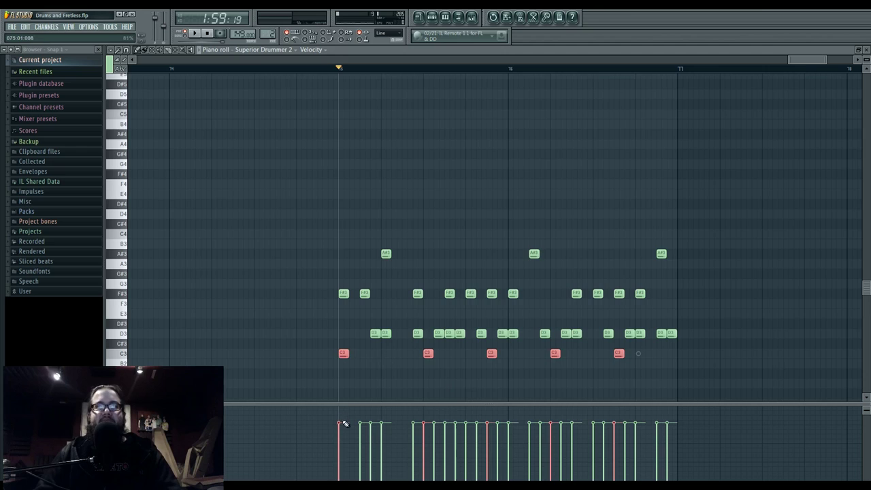
pyautogui.moveTo(417, 411); pyautogui.dragTo(630, 329)
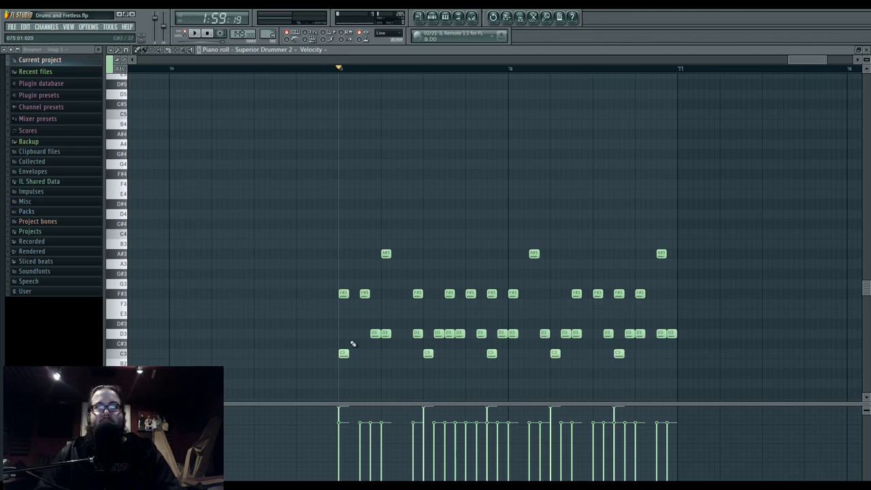
pyautogui.moveTo(335, 328); pyautogui.dragTo(755, 340)
pyautogui.click(381, 407)
pyautogui.click(445, 406)
pyautogui.click(508, 408)
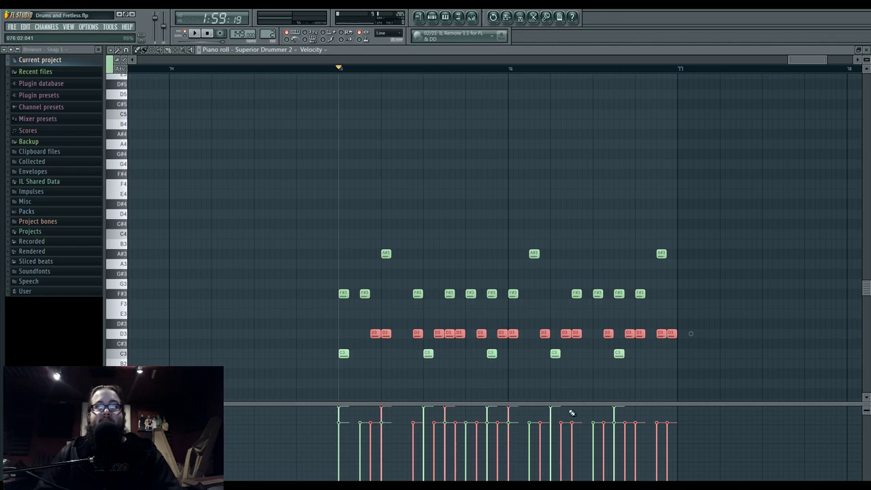
pyautogui.click(562, 409)
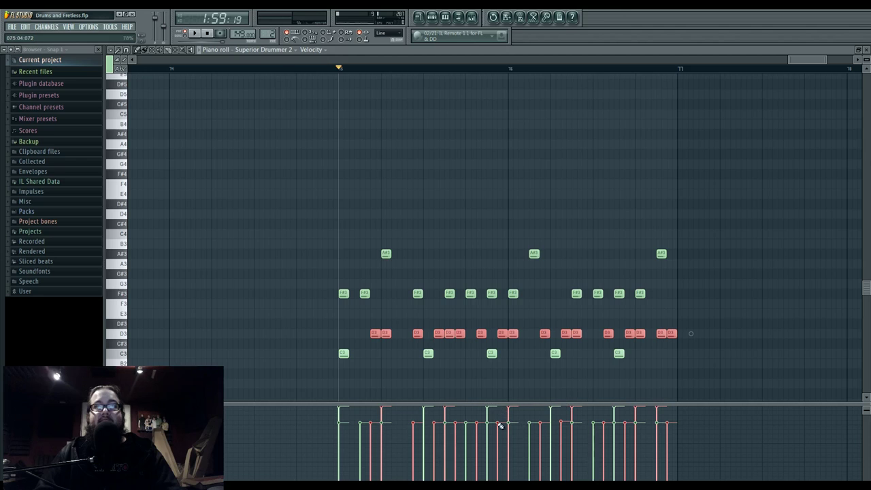
pyautogui.press('space')
pyautogui.press('space')
pyautogui.press('space')
pyautogui.press('space')
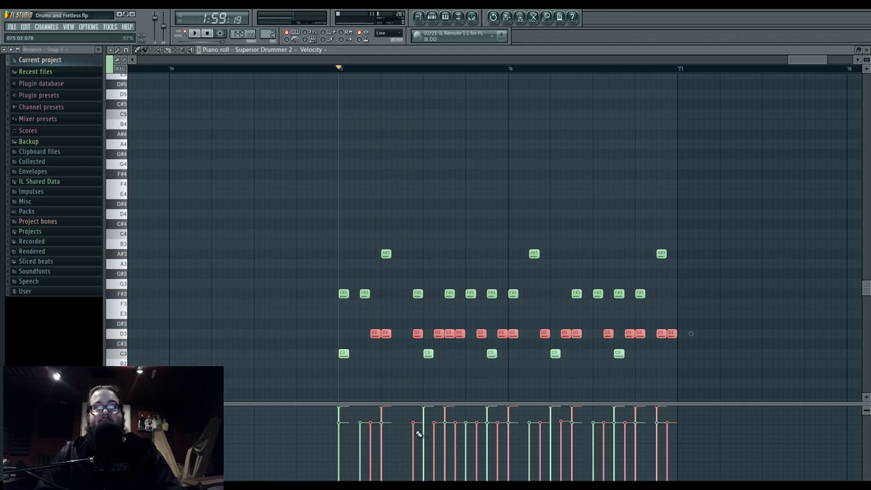
# Lower the velocities of the D3 ghost notes in bars 75 and 76 to about 35–40%.
pyautogui.click(375, 449)
pyautogui.click(435, 453)
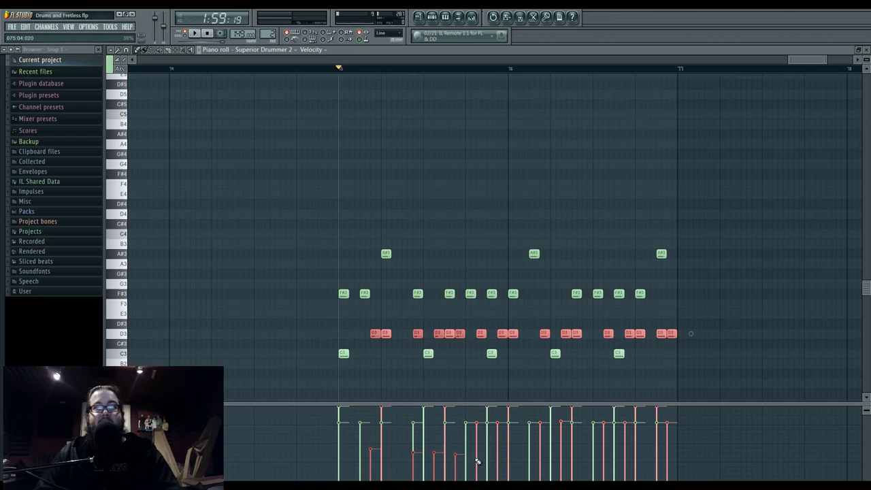
pyautogui.click(476, 455)
pyautogui.click(501, 456)
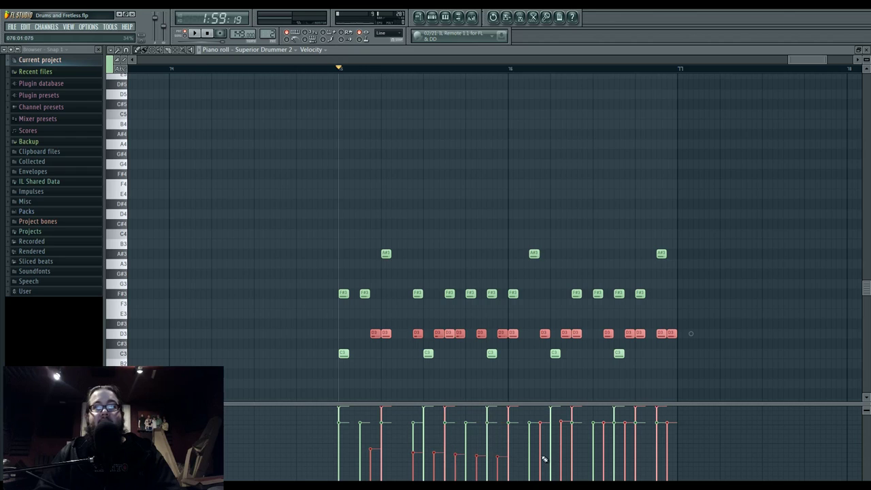
pyautogui.click(541, 455)
pyautogui.click(562, 455)
pyautogui.click(604, 455)
pyautogui.press('space')
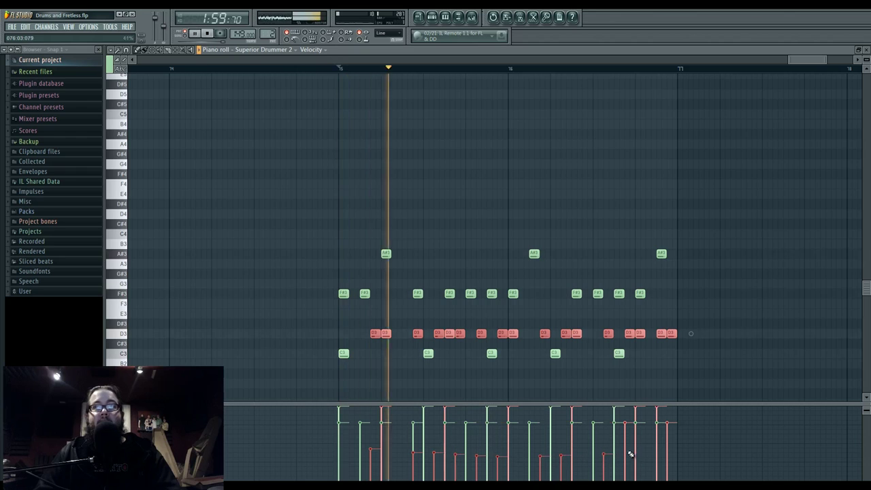
pyautogui.click(667, 452)
pyautogui.keyDown('ctrl'); pyautogui.click(691, 333); pyautogui.keyUp('ctrl')
# Play the pattern and add a quiet D3 ghost note between the last two main snare hits of bar 76.
pyautogui.press('space')
pyautogui.press('space')
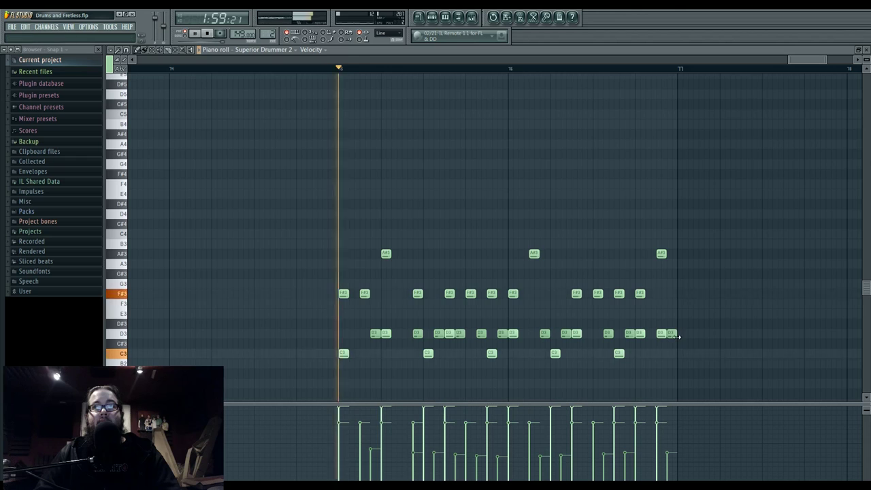
pyautogui.click(651, 333)
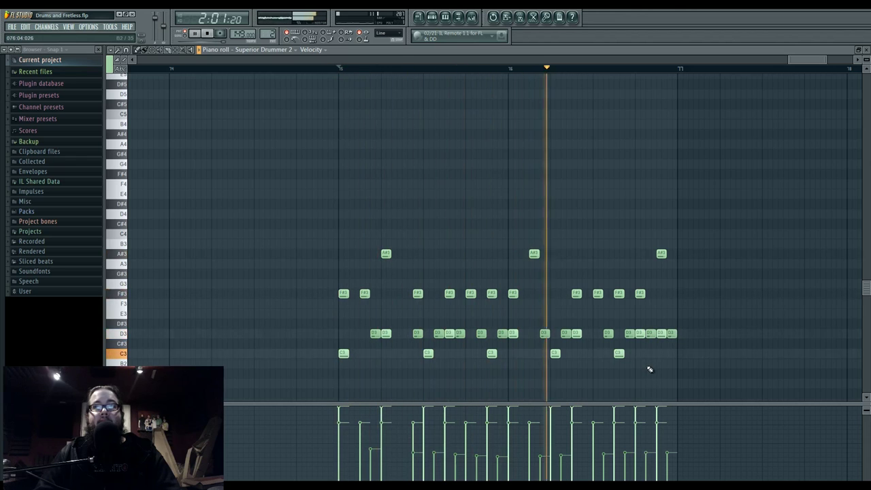
pyautogui.press('space')
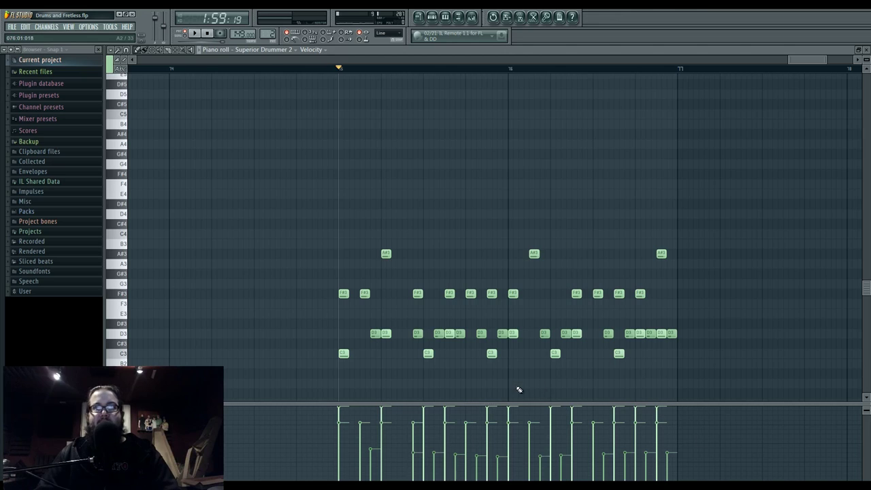
# Try slightly varied velocities a little below full for the C3 kick notes, and play the pattern.
pyautogui.moveTo(331, 362); pyautogui.dragTo(688, 366)
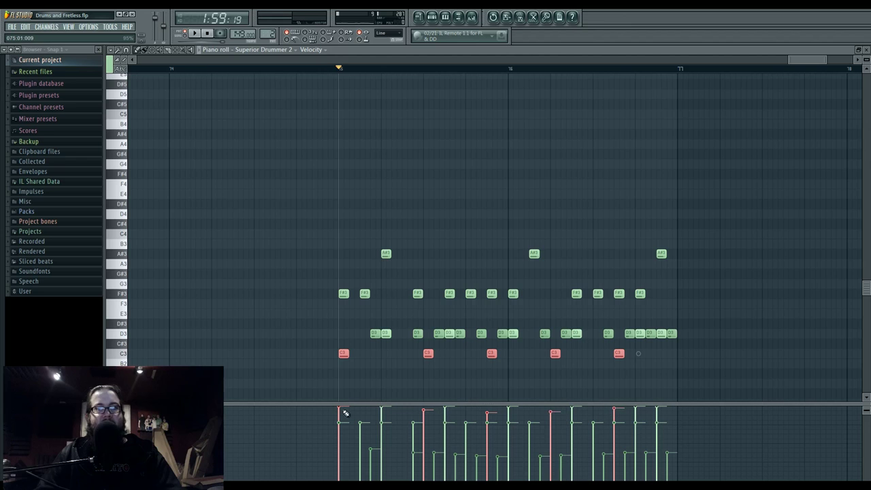
pyautogui.press('space')
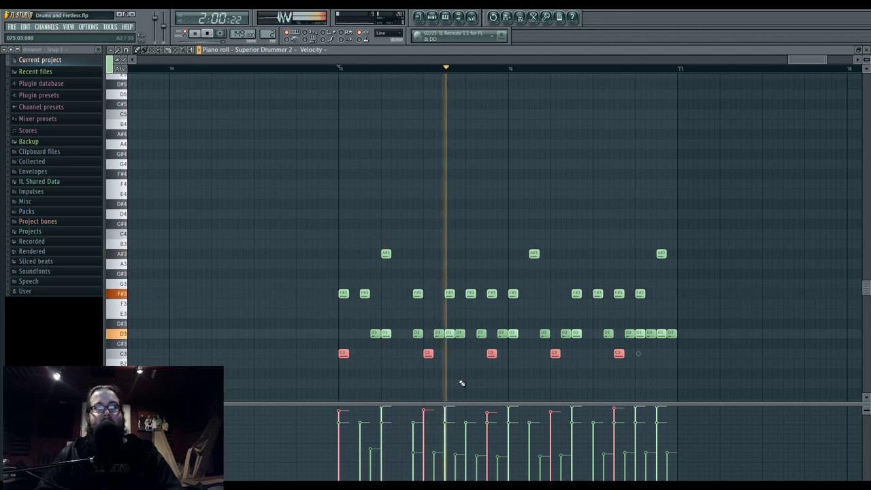
pyautogui.keyDown('ctrl'); pyautogui.click(476, 383); pyautogui.keyUp('ctrl')
pyautogui.press('space')
pyautogui.press('space')
# Try two extra C3 kick notes in bar 76, one midway between beats 1 and 2 and one on beat 3, and delete them.
pyautogui.click(536, 355)
pyautogui.click(597, 355)
pyautogui.press('space')
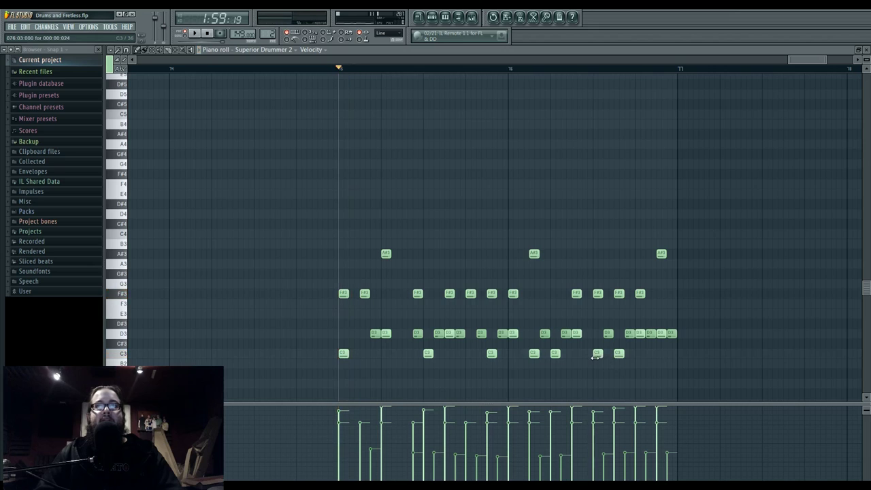
pyautogui.rightClick(596, 355)
pyautogui.rightClick(535, 355)
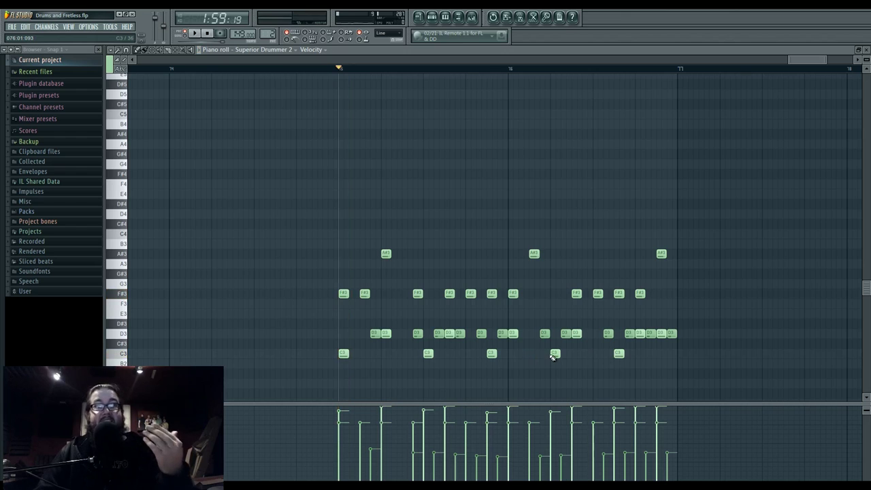
# Set all five C3 kick notes to full velocity and play the pattern.
pyautogui.moveTo(327, 349); pyautogui.dragTo(673, 365)
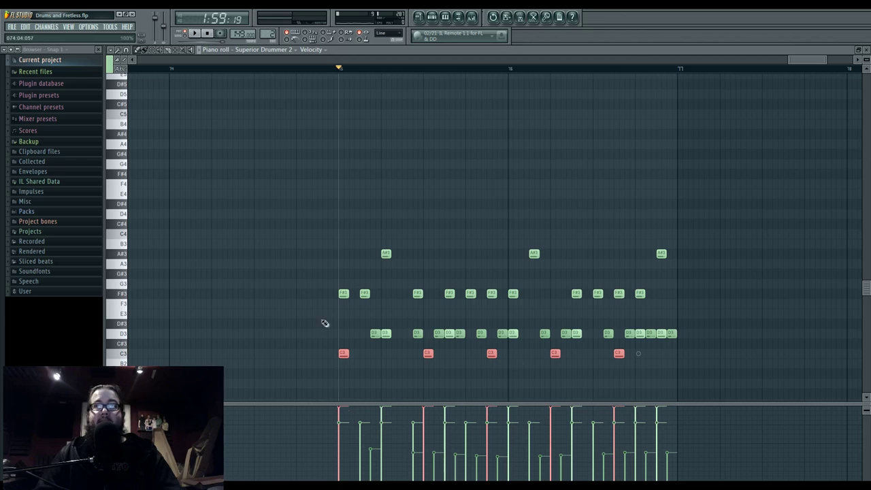
pyautogui.click(390, 367)
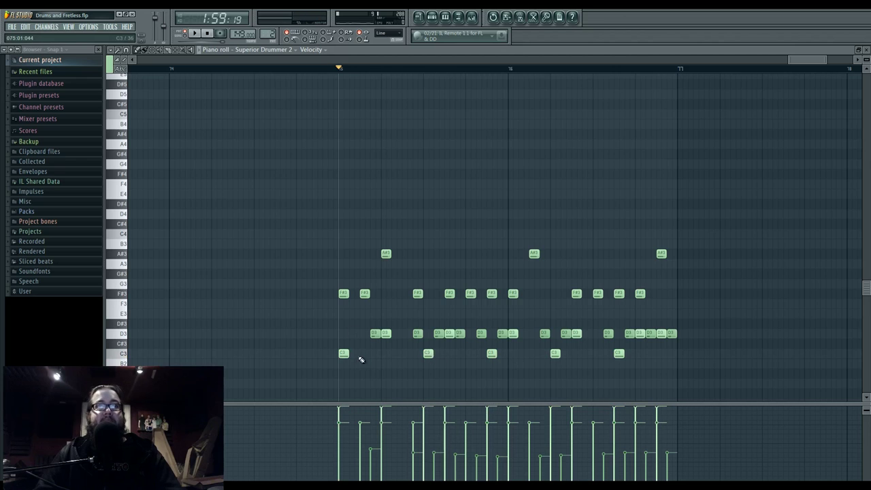
pyautogui.press('space')
pyautogui.press('space')
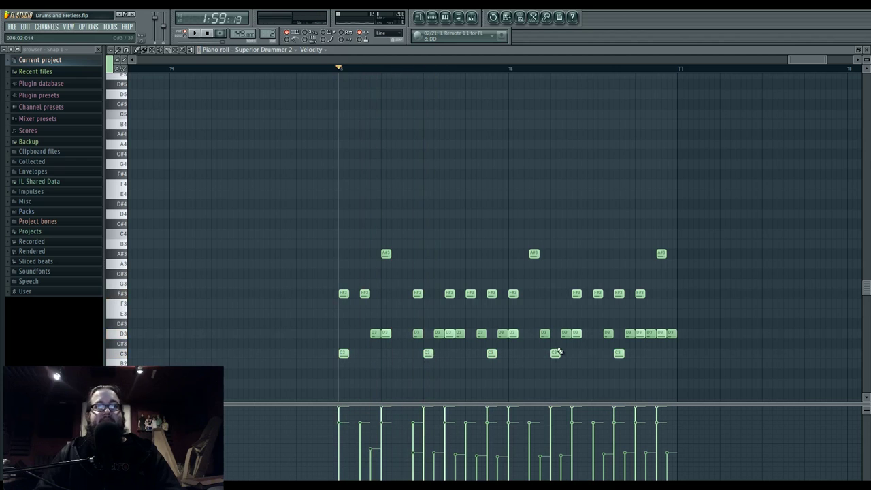
# Try four B2 kick notes: near beats 2 and 3.5 of bar 75, and near beats 1 and 2.75 of bar 76.
pyautogui.scroll(-2, 619, 357)
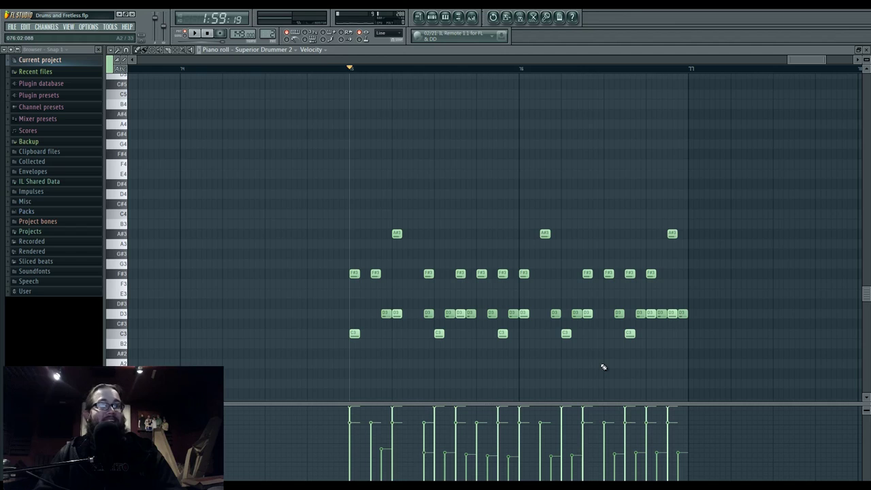
pyautogui.click(425, 344)
pyautogui.click(398, 343)
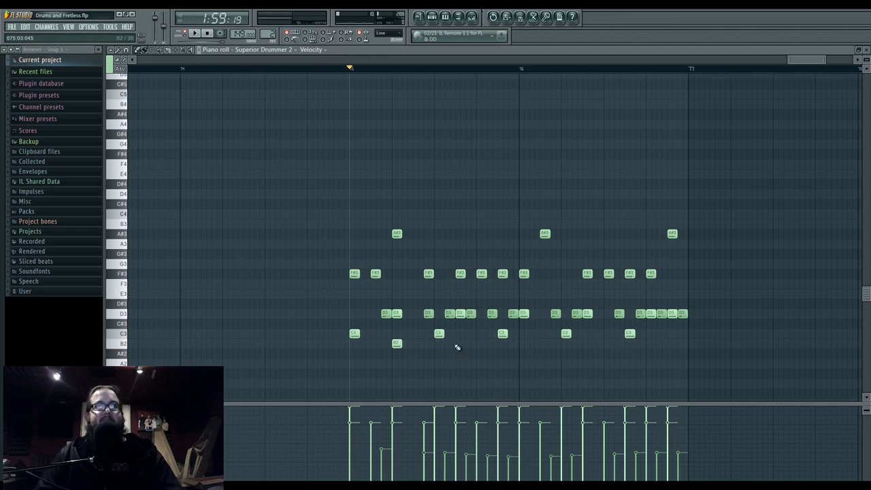
pyautogui.click(460, 343)
pyautogui.click(523, 343)
pyautogui.click(587, 342)
pyautogui.rightClick(589, 344)
pyautogui.click(595, 344)
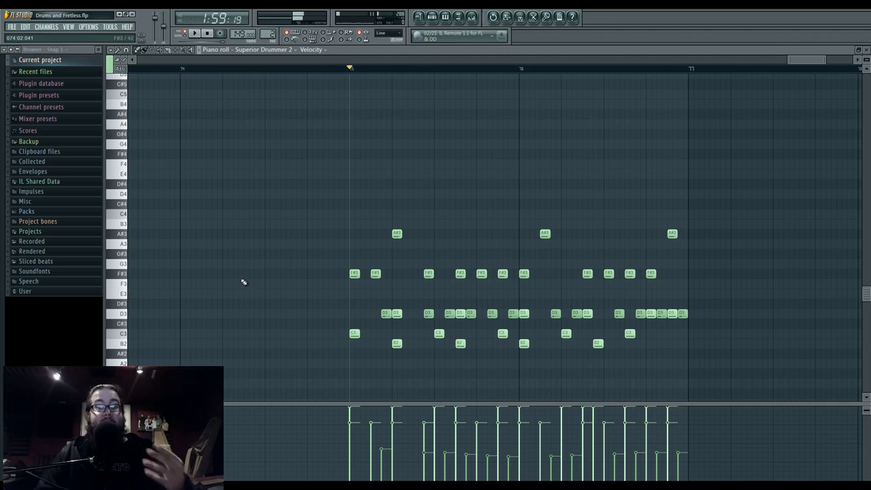
# Audition the C3 and B2 kick sounds alternately to compare them.
pyautogui.click(126, 335)
pyautogui.click(127, 335)
pyautogui.click(126, 343)
pyautogui.click(126, 334)
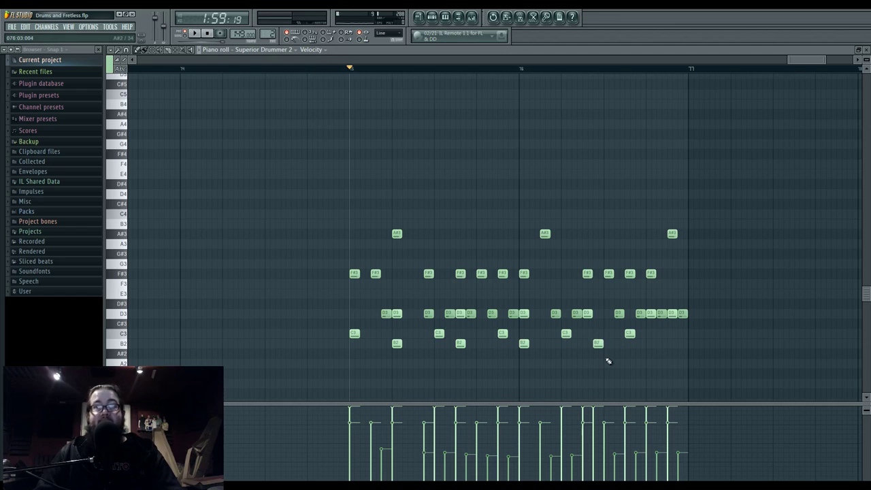
# Try two more B2 kick notes late in bar 76, lower all the B2 velocities slightly, and play the pattern.
pyautogui.click(650, 343)
pyautogui.click(681, 344)
pyautogui.moveTo(369, 339); pyautogui.dragTo(772, 367)
pyautogui.press('space')
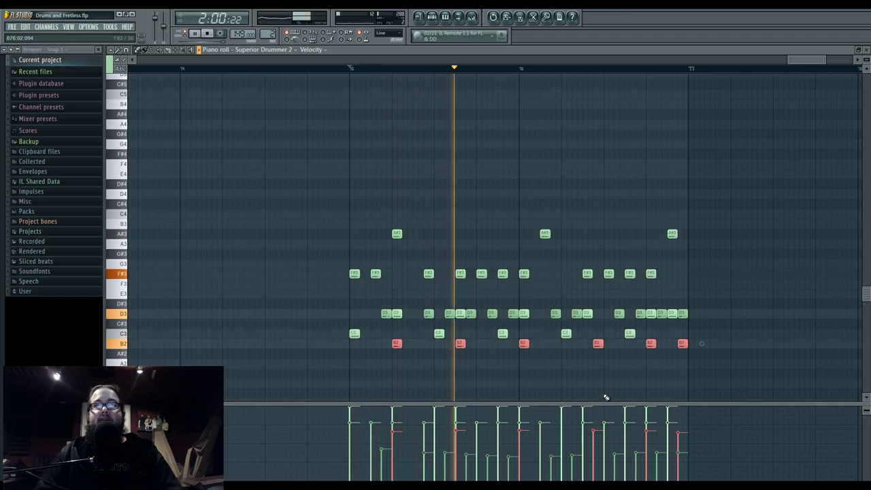
# Try the first B2 kick note one sixteenth earlier and the second and third ones one sixteenth later, playing the pattern in between.
pyautogui.hotkey('ctrl', 'd')
pyautogui.moveTo(397, 343); pyautogui.dragTo(386, 344)
pyautogui.moveTo(461, 343); pyautogui.dragTo(470, 343)
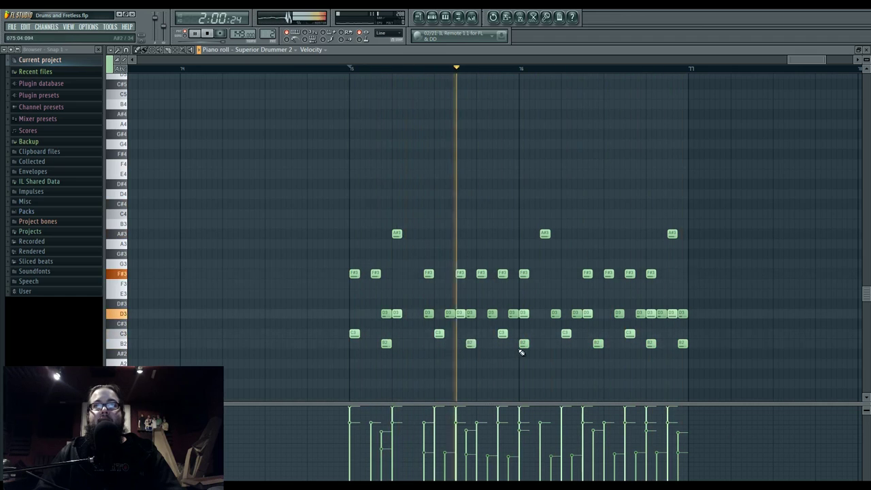
pyautogui.press('space')
pyautogui.press('space')
pyautogui.moveTo(524, 344); pyautogui.dragTo(534, 343)
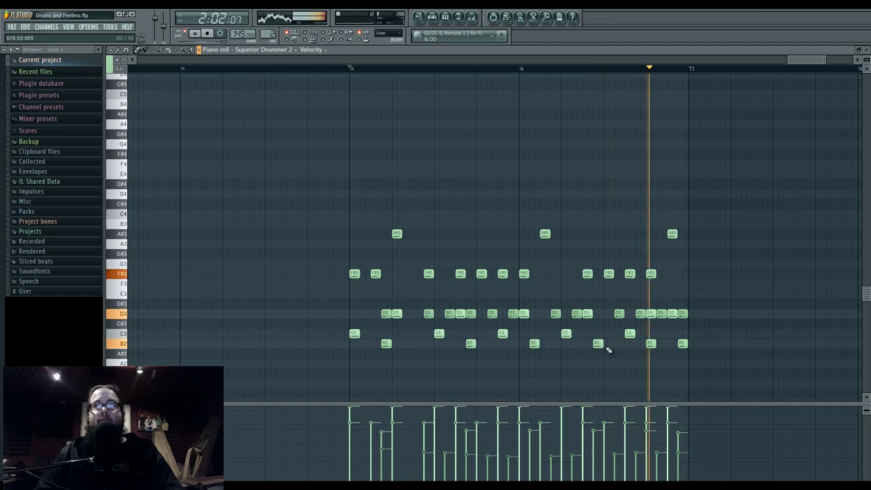
# Play the pattern with the shifted kicks and delete all the B2 kick notes.
pyautogui.press('space')
pyautogui.press('space')
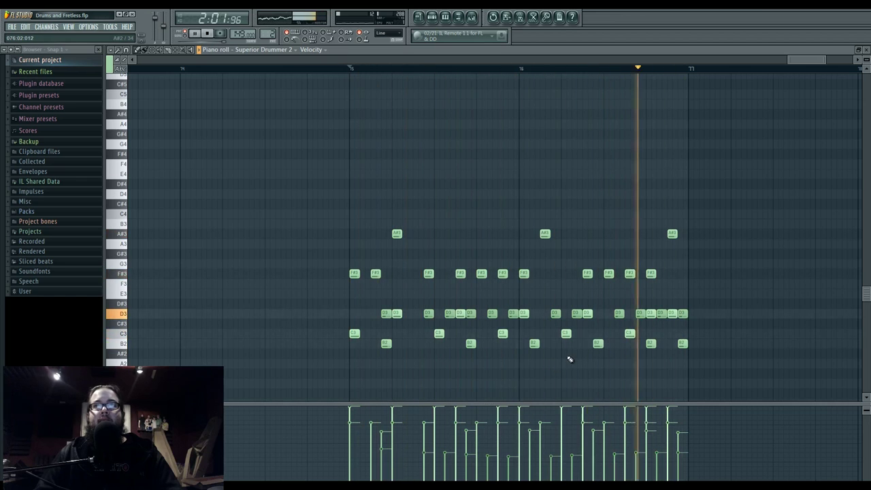
pyautogui.press('space')
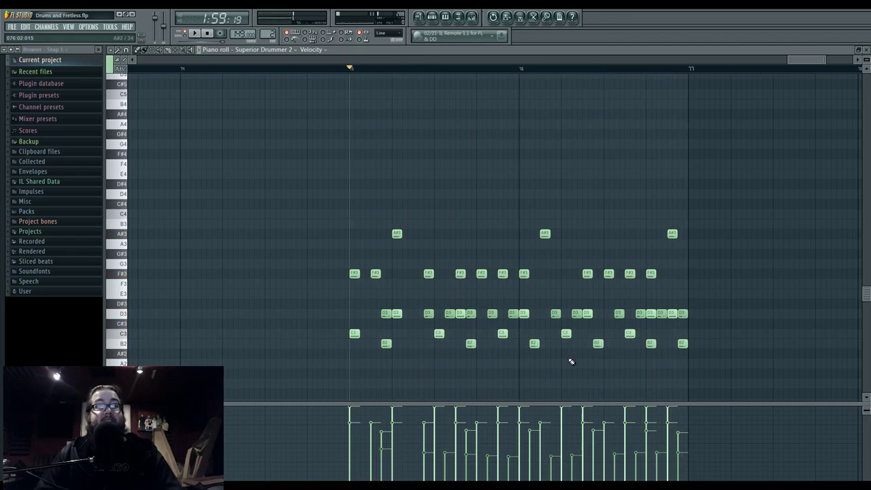
pyautogui.moveTo(388, 354); pyautogui.dragTo(725, 352)
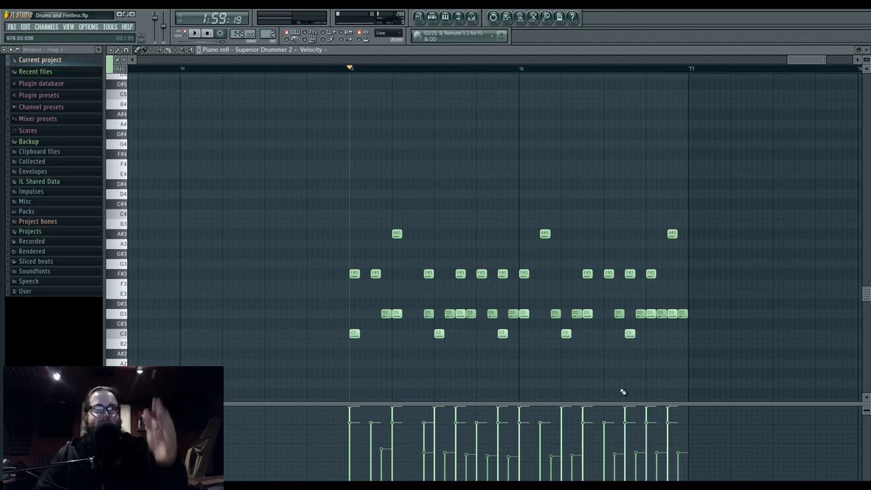
# Audition the snare sounds on D3, C#3 and D#3.
pyautogui.click(126, 313)
pyautogui.click(127, 323)
pyautogui.click(127, 325)
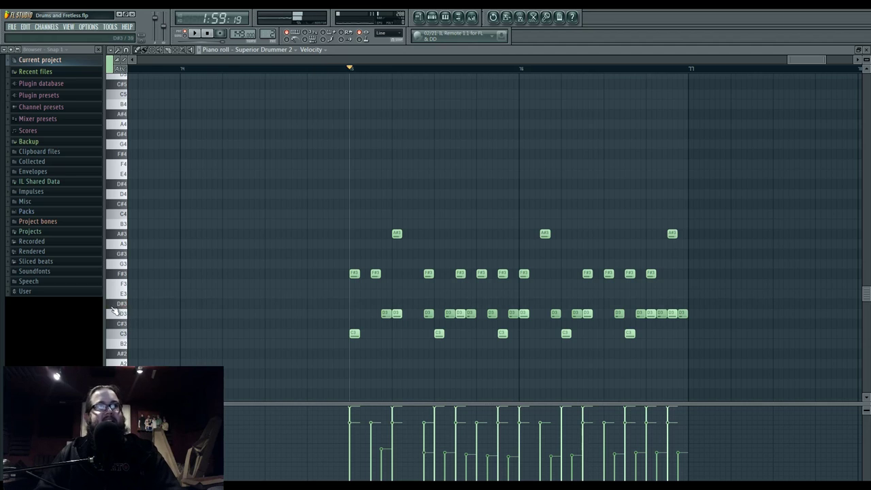
pyautogui.click(124, 305)
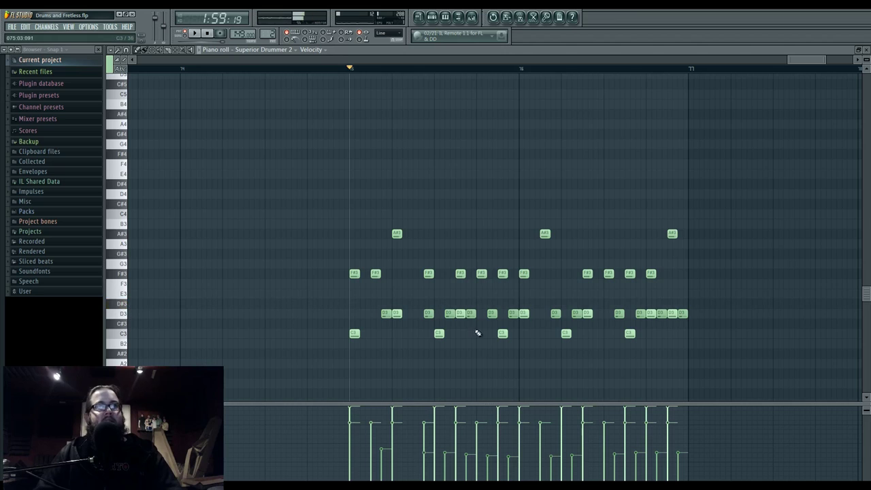
# Try a D#3 note midway between beats 2 and 3 of bar 75 and one sixteenth earlier, playing and deleting each one.
pyautogui.click(418, 304)
pyautogui.press('space')
pyautogui.press('space')
pyautogui.rightClick(419, 306)
pyautogui.click(407, 306)
pyautogui.press('space')
pyautogui.press('space')
pyautogui.press('space')
pyautogui.press('space')
pyautogui.rightClick(407, 303)
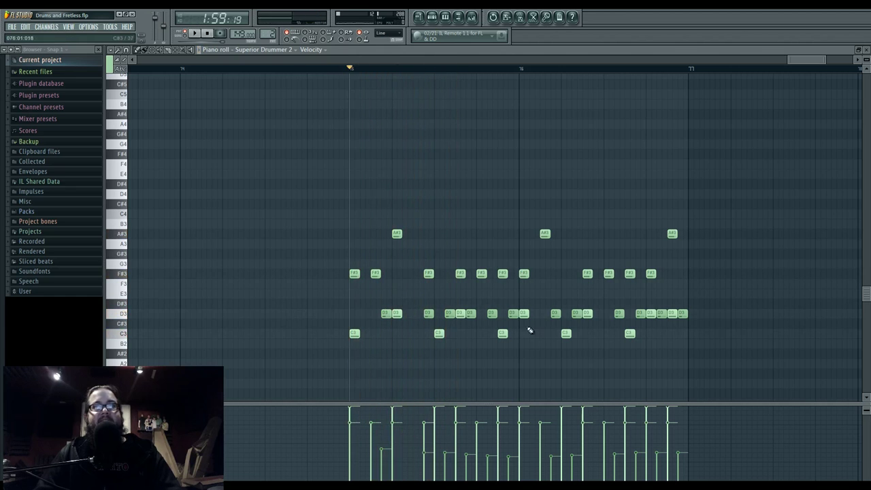
# Try a fast roll of four short D3 notes with rising velocities after beat 2 of bar 76, and play it.
pyautogui.click(573, 316)
pyautogui.click(579, 315)
pyautogui.click(566, 315)
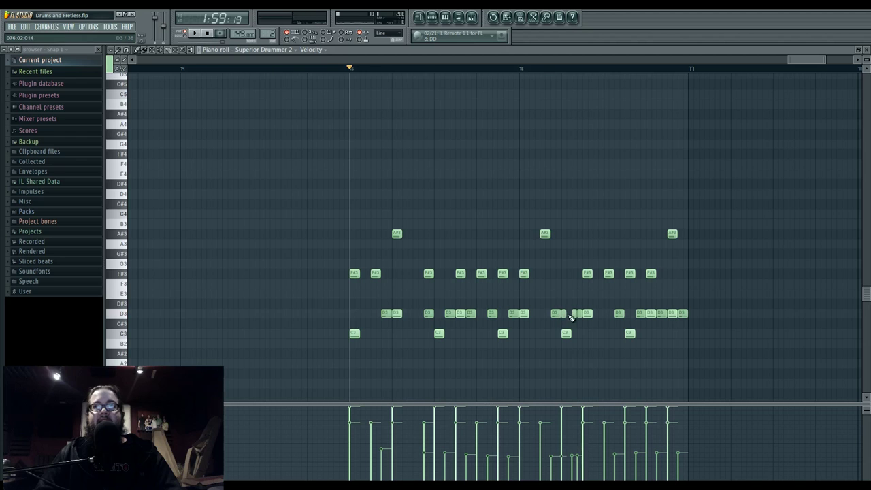
pyautogui.click(545, 68)
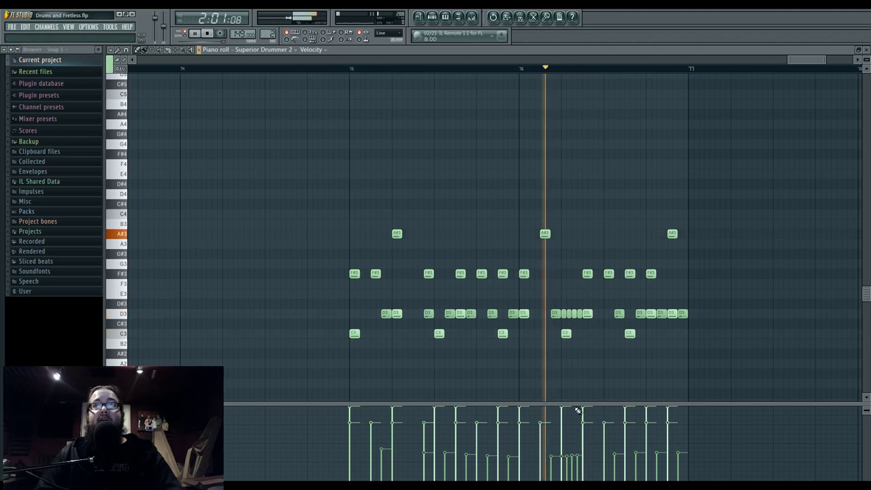
pyautogui.moveTo(566, 315); pyautogui.dragTo(579, 324)
pyautogui.keyDown('ctrl'); pyautogui.click(600, 364); pyautogui.keyUp('ctrl')
pyautogui.click(574, 302)
pyautogui.press('space')
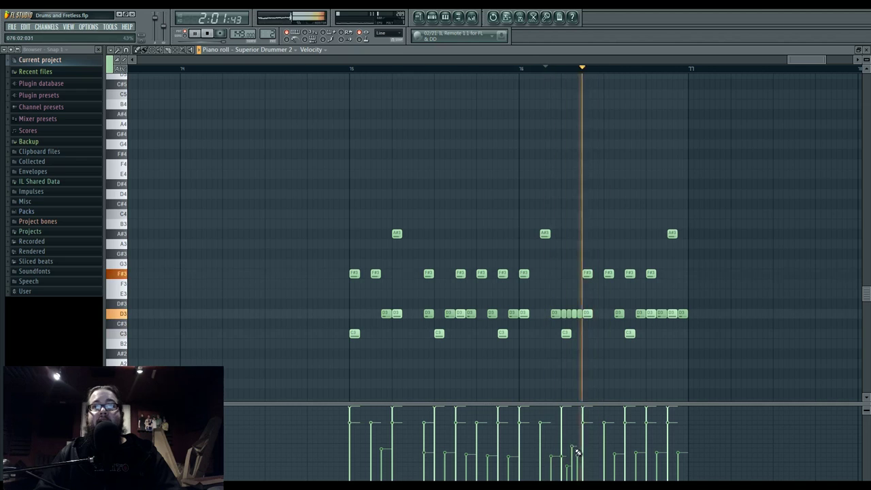
pyautogui.press('space')
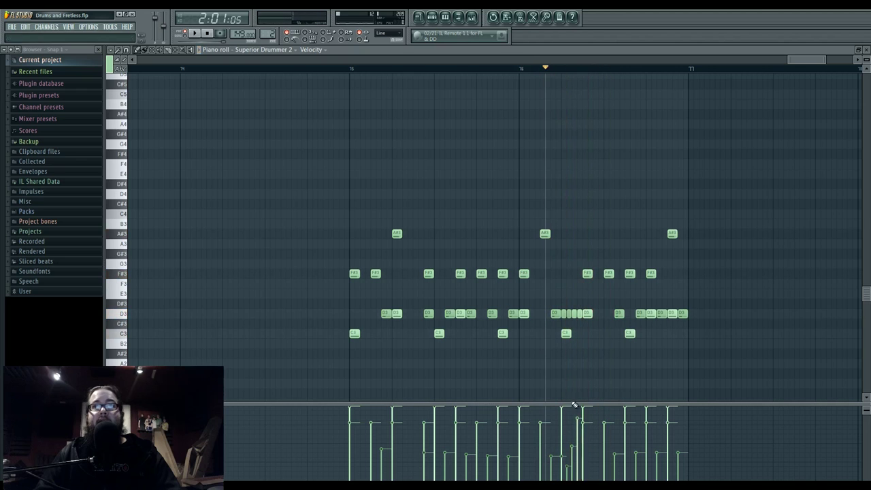
# Replace the four short D3 roll notes in bar 76 with a single D#3 note on beat 2, and play it.
pyautogui.rightClick(564, 315)
pyautogui.rightClick(569, 315)
pyautogui.rightClick(574, 315)
pyautogui.rightClick(578, 316)
pyautogui.click(561, 305)
pyautogui.click(563, 304)
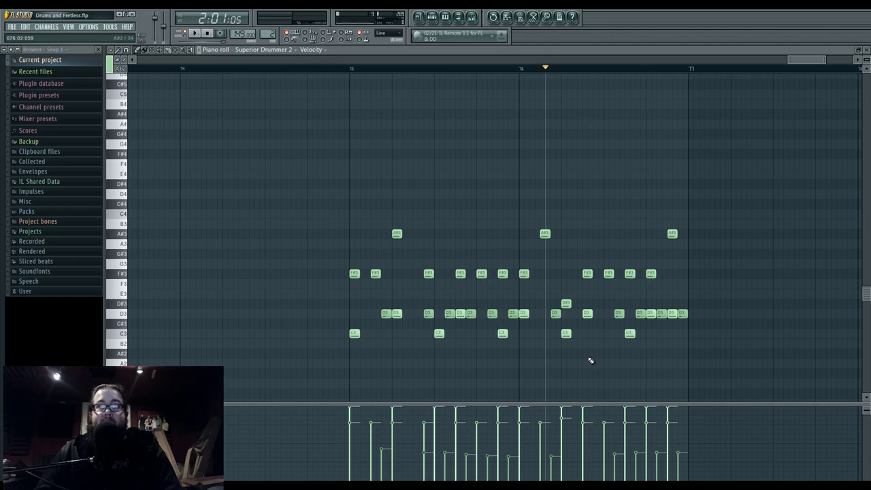
pyautogui.press('space')
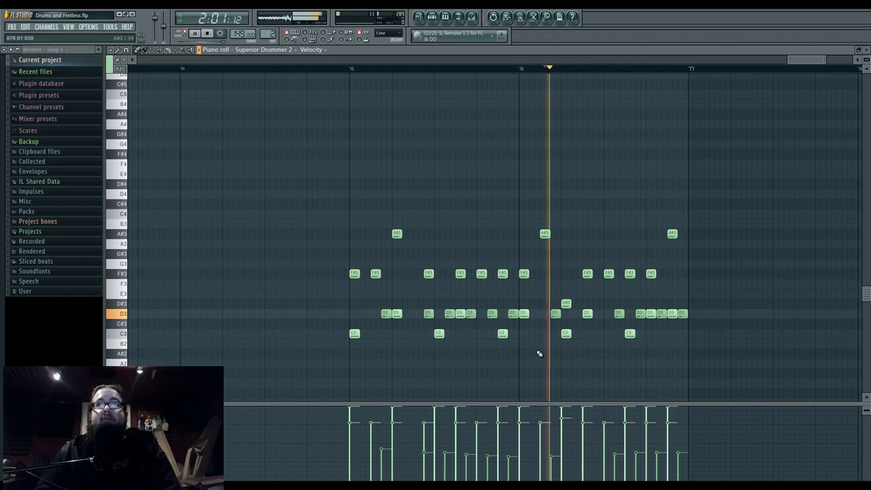
pyautogui.press('space')
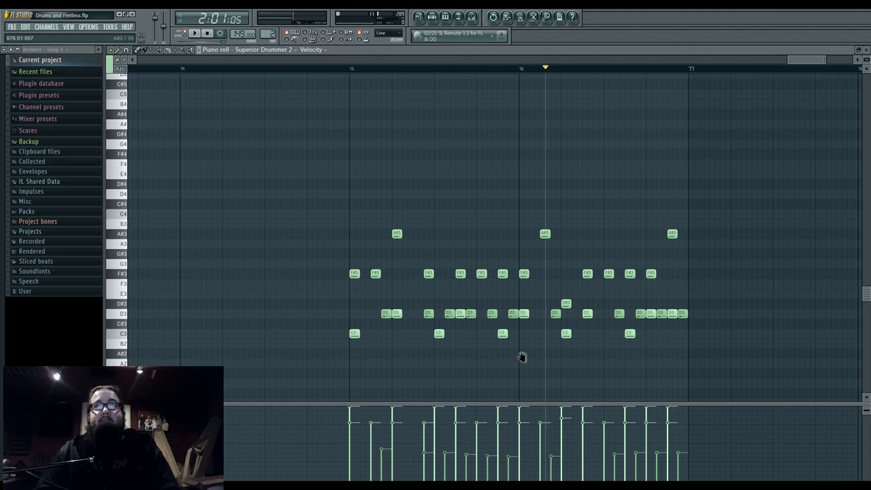
# Go back to the song's earlier drum part and play it from bar 9.
pyautogui.hscroll(2, 521, 357)
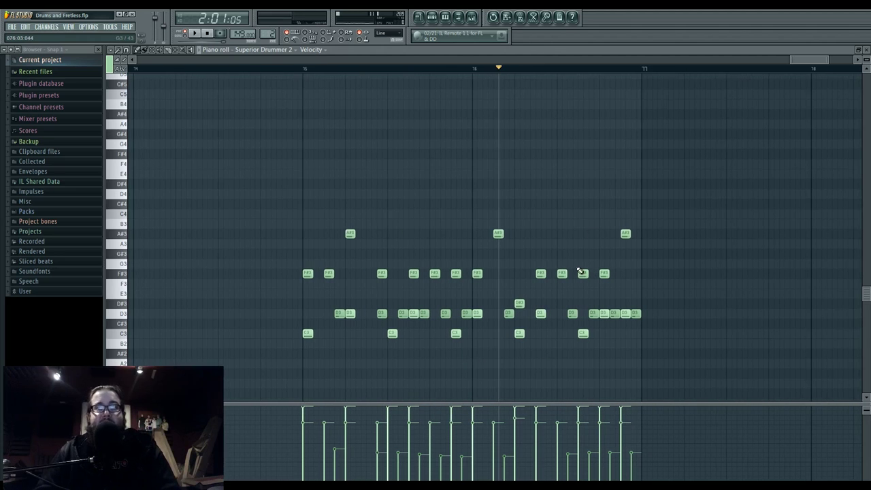
pyautogui.hscroll(3, 577, 346)
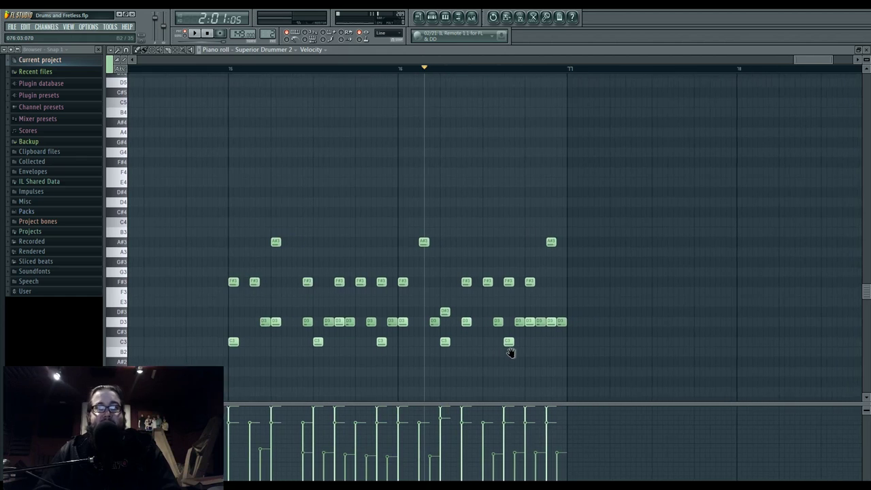
pyautogui.moveTo(510, 345); pyautogui.dragTo(510, 345)
pyautogui.scroll(-10, 514, 348)
pyautogui.scroll(8, 408, 359)
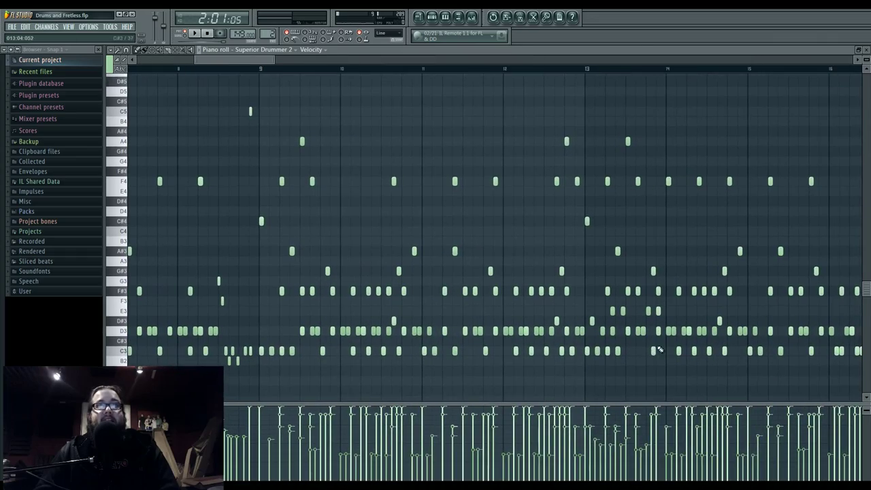
pyautogui.click(260, 68)
pyautogui.press('space')
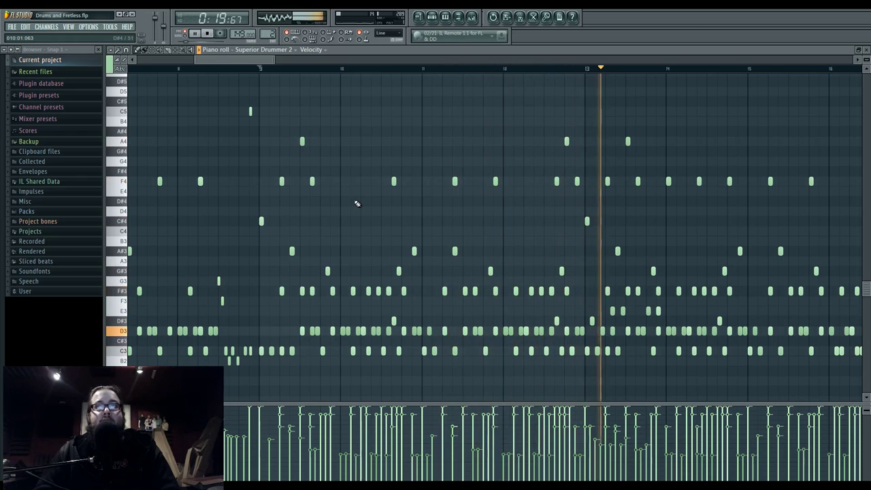
pyautogui.press('space')
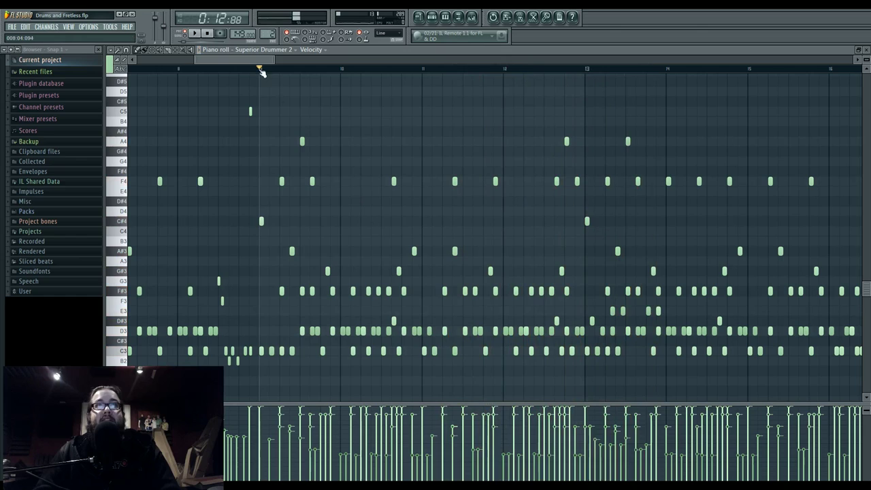
pyautogui.moveTo(260, 68)
pyautogui.mouseDown()
pyautogui.moveTo(586, 70)
pyautogui.moveTo(262, 69)
pyautogui.mouseUp()
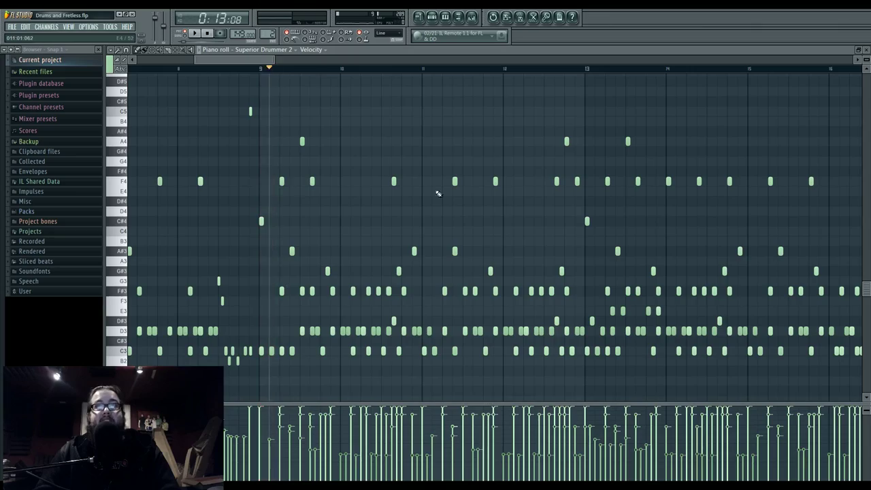
# Examine how the drum patterns, accents and fills are laid out across roughly bars 9 to 48.
pyautogui.scroll(-3, 424, 194)
pyautogui.moveTo(424, 195); pyautogui.dragTo(195, 236)
pyautogui.scroll(-3, 195, 236)
pyautogui.moveTo(439, 222); pyautogui.dragTo(158, 210)
pyautogui.moveTo(563, 223); pyautogui.dragTo(280, 214)
pyautogui.moveTo(554, 238); pyautogui.dragTo(632, 271)
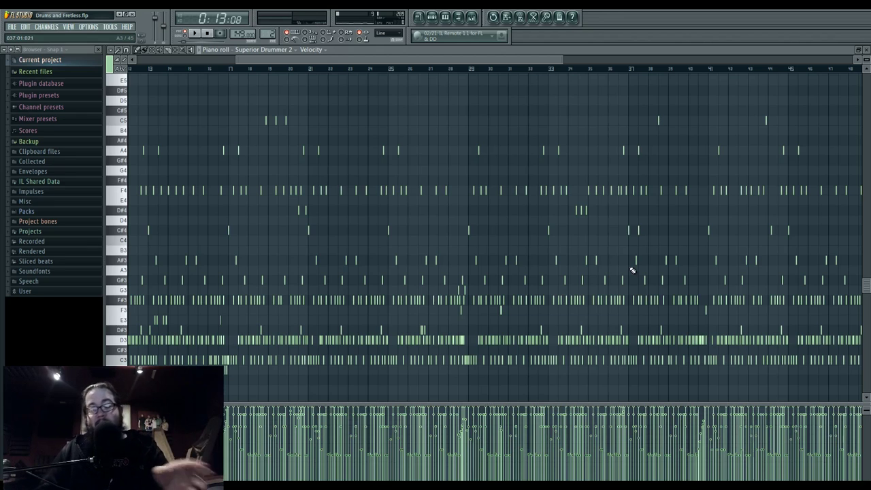
pyautogui.moveTo(229, 325); pyautogui.dragTo(449, 318)
pyautogui.moveTo(394, 302); pyautogui.dragTo(394, 330)
pyautogui.scroll(3, 393, 331)
pyautogui.scroll(-2, 408, 337)
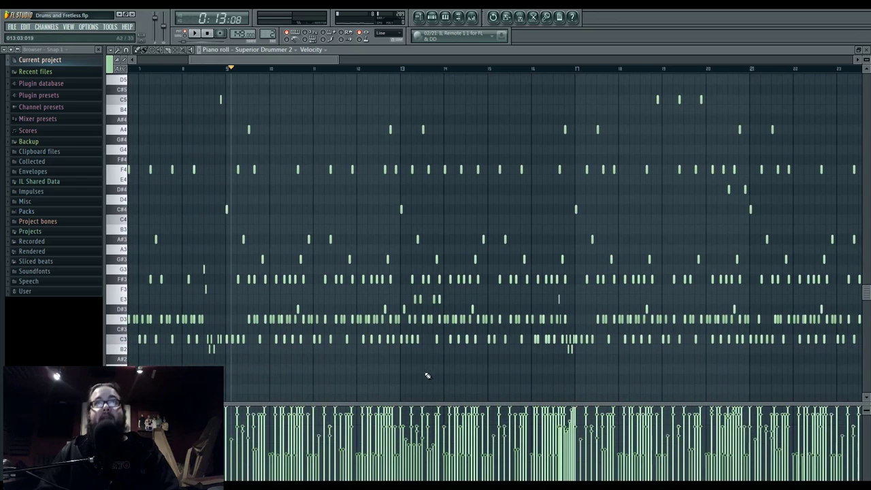
pyautogui.scroll(1, 421, 375)
pyautogui.moveTo(377, 306); pyautogui.dragTo(442, 382)
# Audition the C#4 drum sound and look over the notes around bars 7 to 20.
pyautogui.click(125, 286)
pyautogui.click(127, 287)
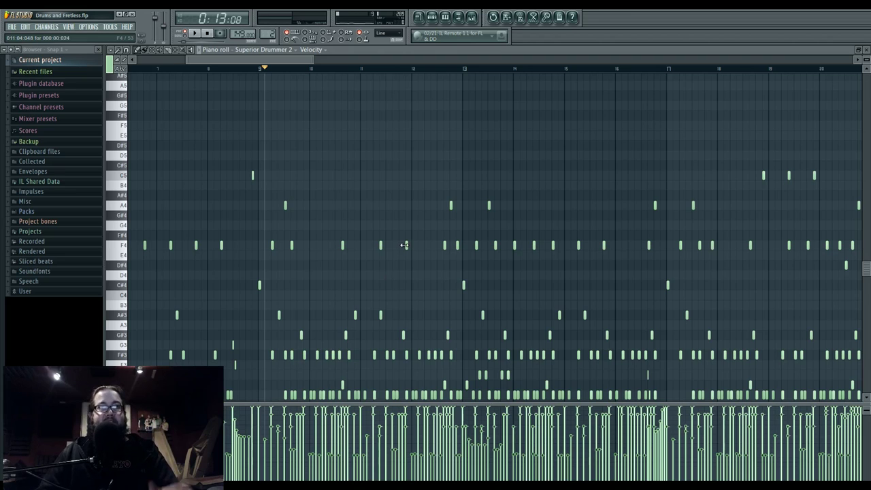
pyautogui.scroll(-3, 407, 281)
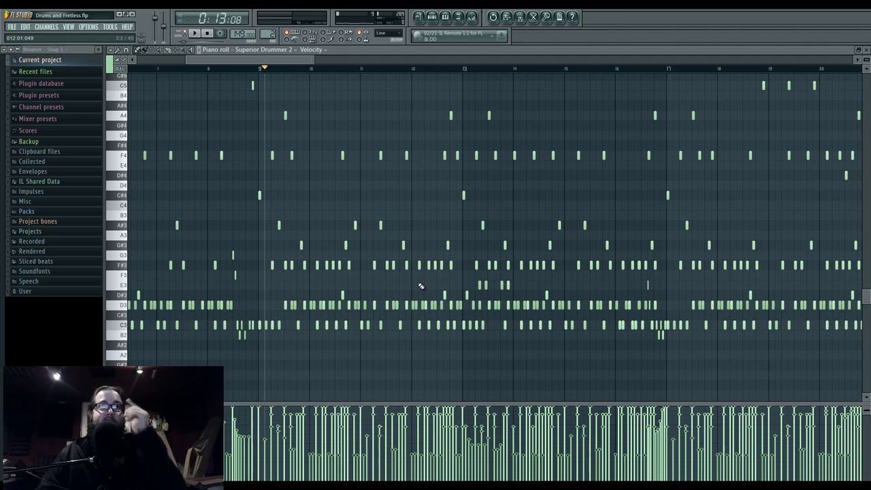
# Show the mixer and open the Superior Drummer 2 kit window, placing it clear of the mixer's lower tracks.
pyautogui.click(460, 19)
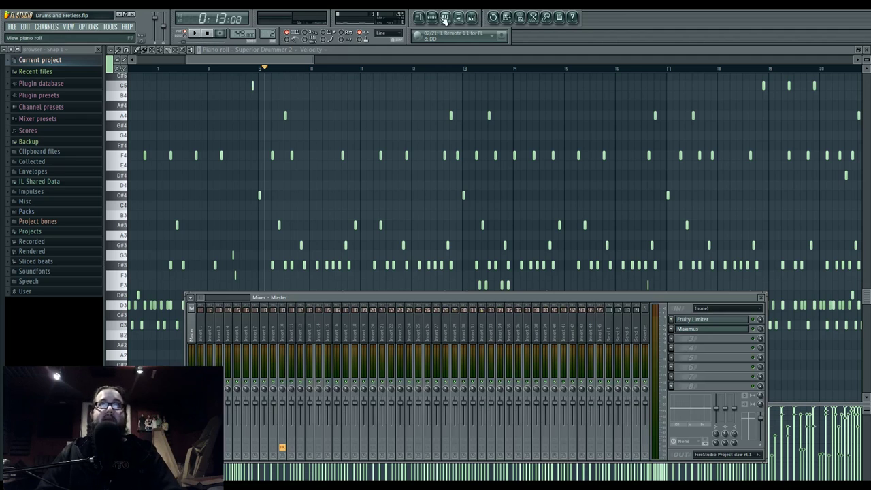
pyautogui.click(445, 17)
pyautogui.click(416, 121)
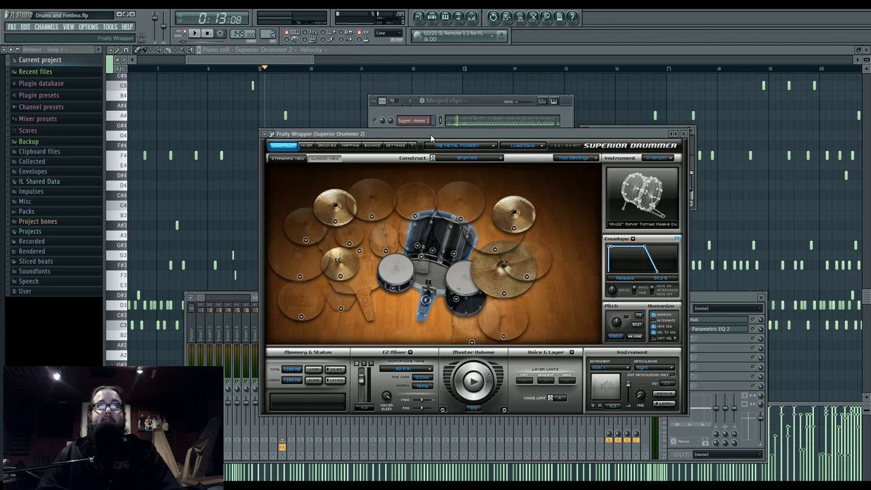
pyautogui.moveTo(431, 138); pyautogui.dragTo(510, 119)
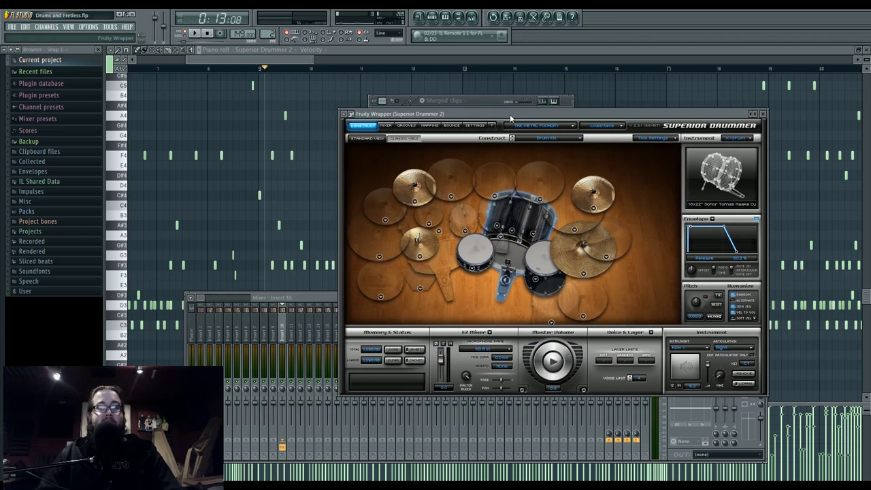
pyautogui.hotkey('alt', 'Tab')
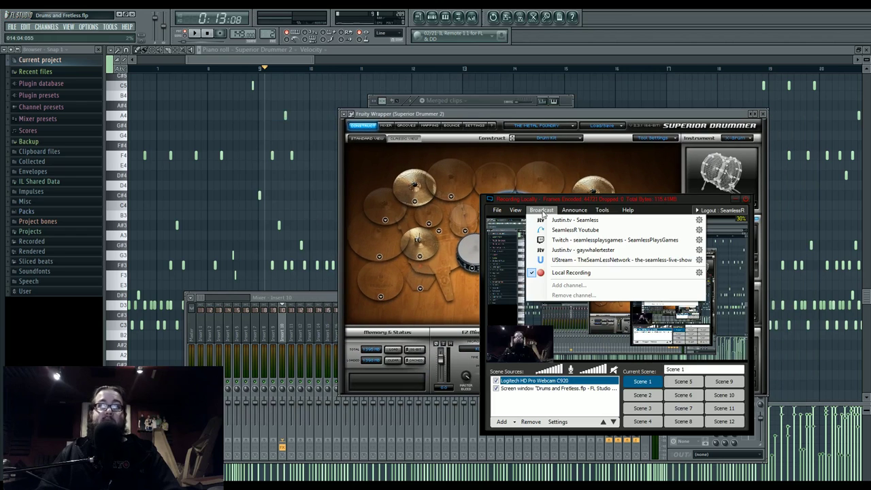